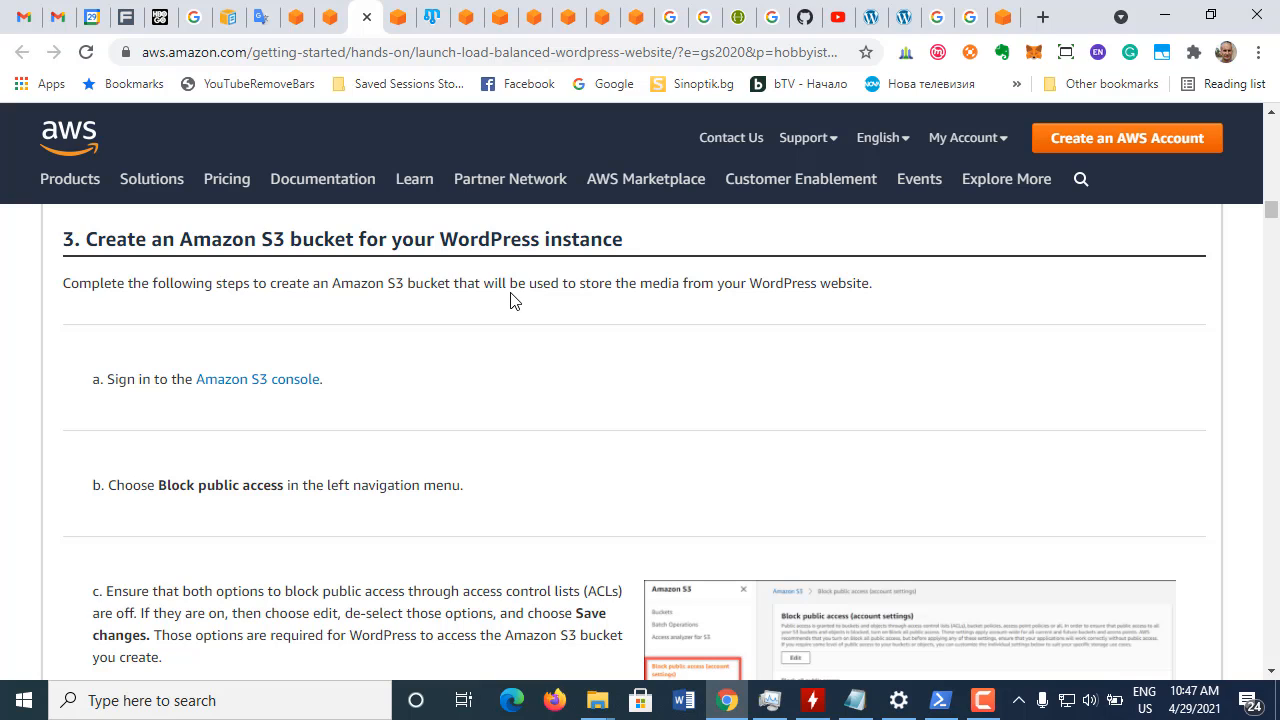
Move the Lightsail Database-1 browser tab one place further from the AWS tutorial tab and return to the tutorial
right_click(271, 389)
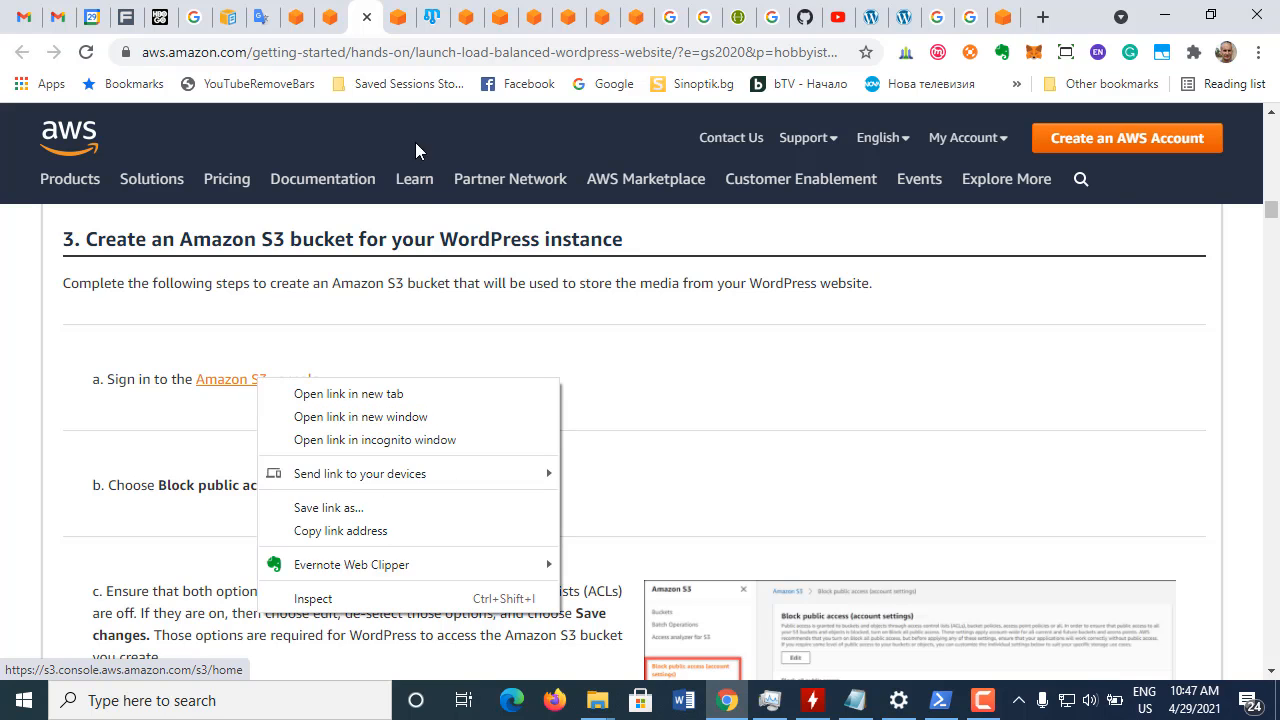
click(391, 30)
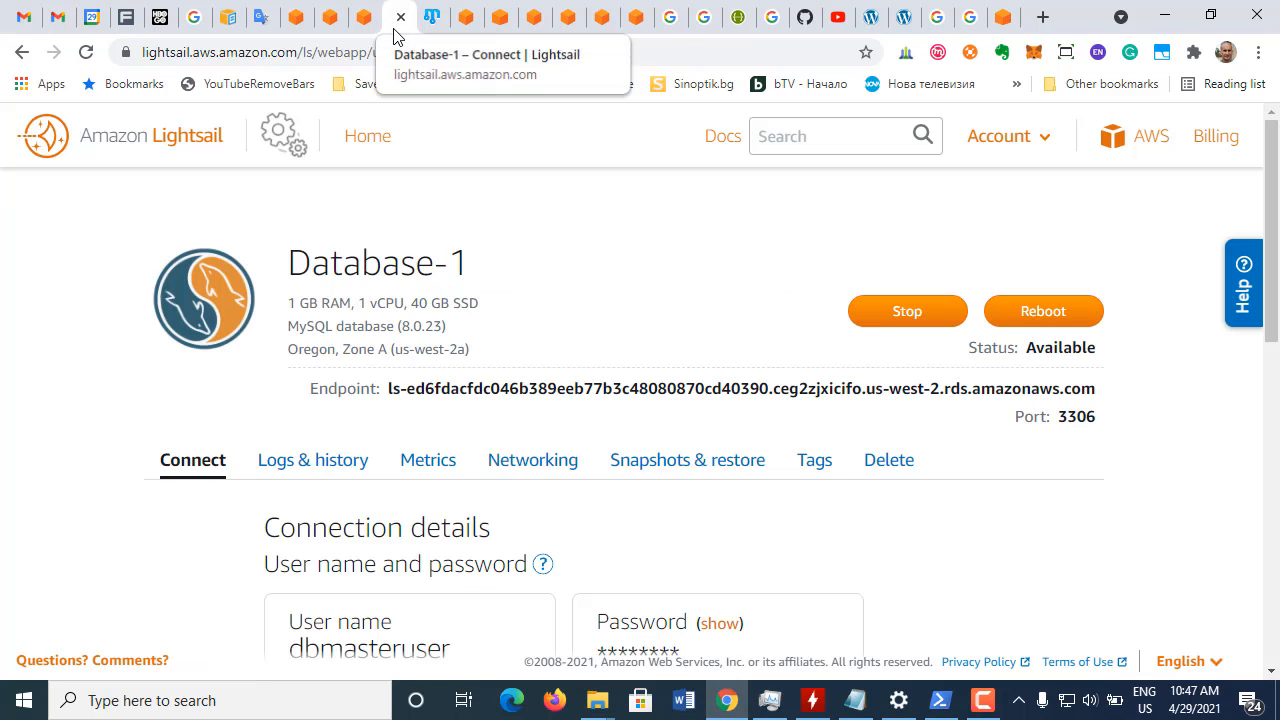
drag(391, 30, 440, 35)
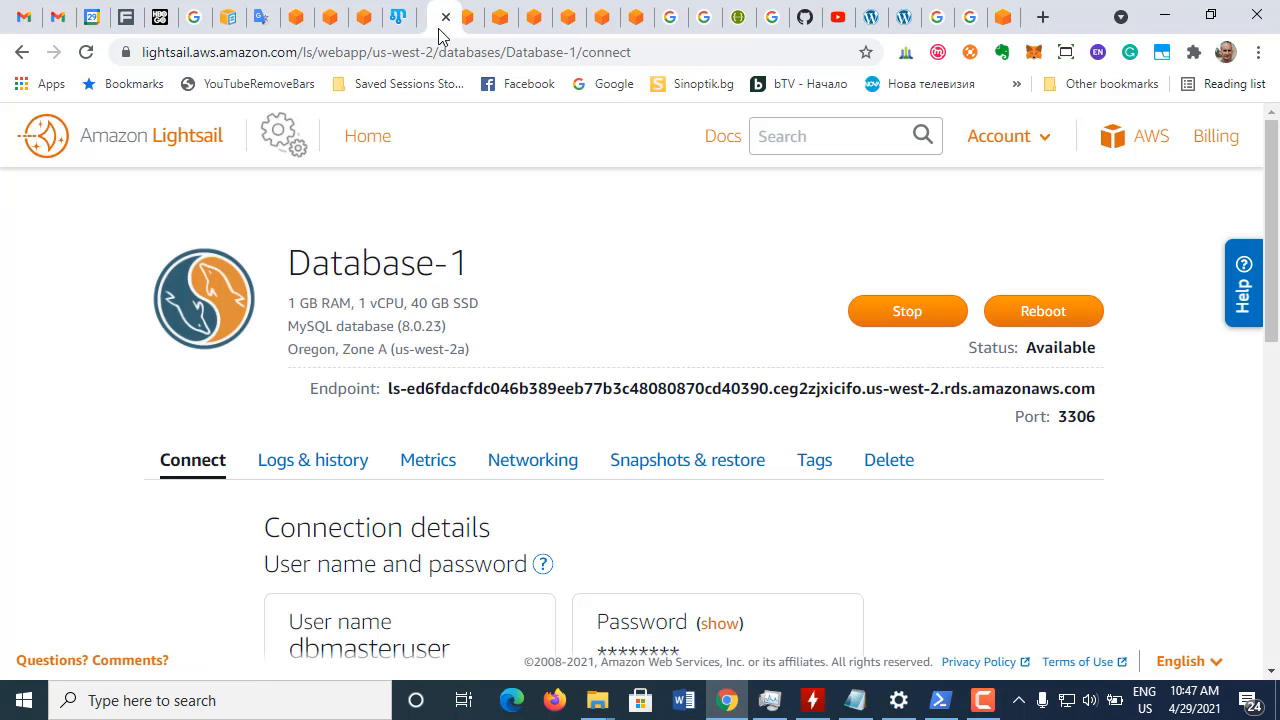
click(360, 28)
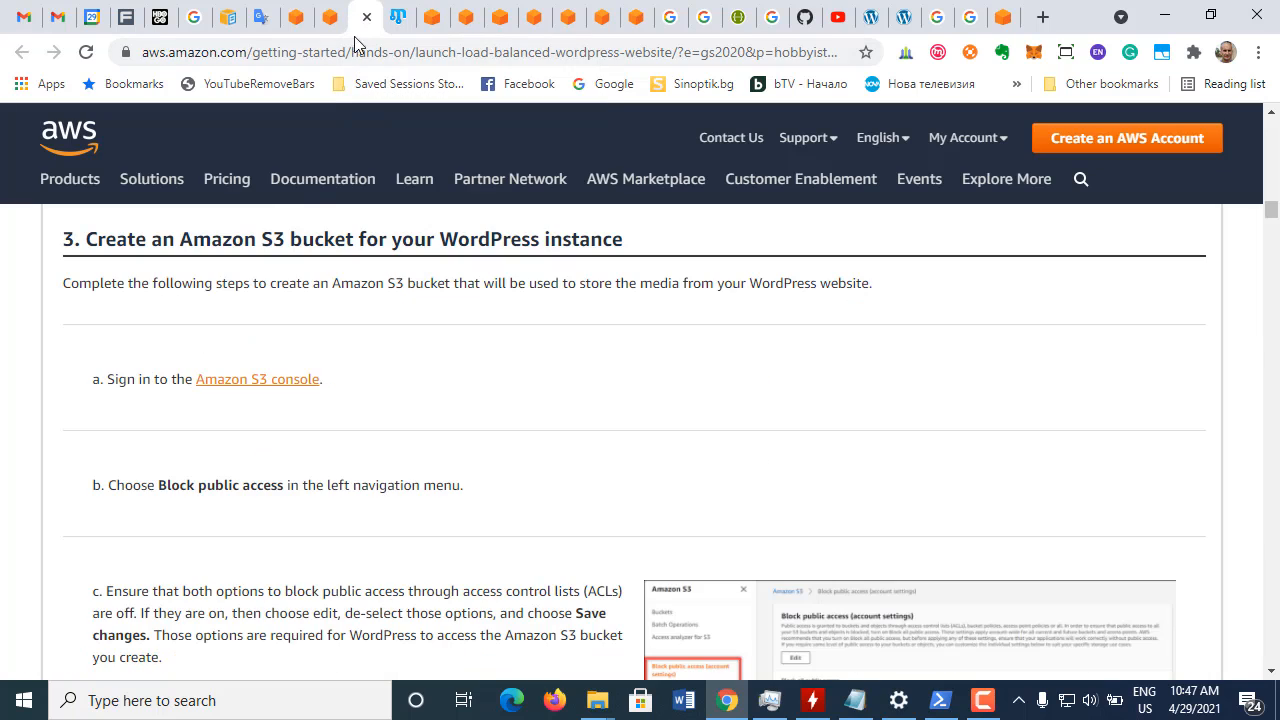
Open the Amazon S3 console from the tutorial's sign-in link in a new browser tab and look over the buckets
right_click(271, 380)
click(312, 390)
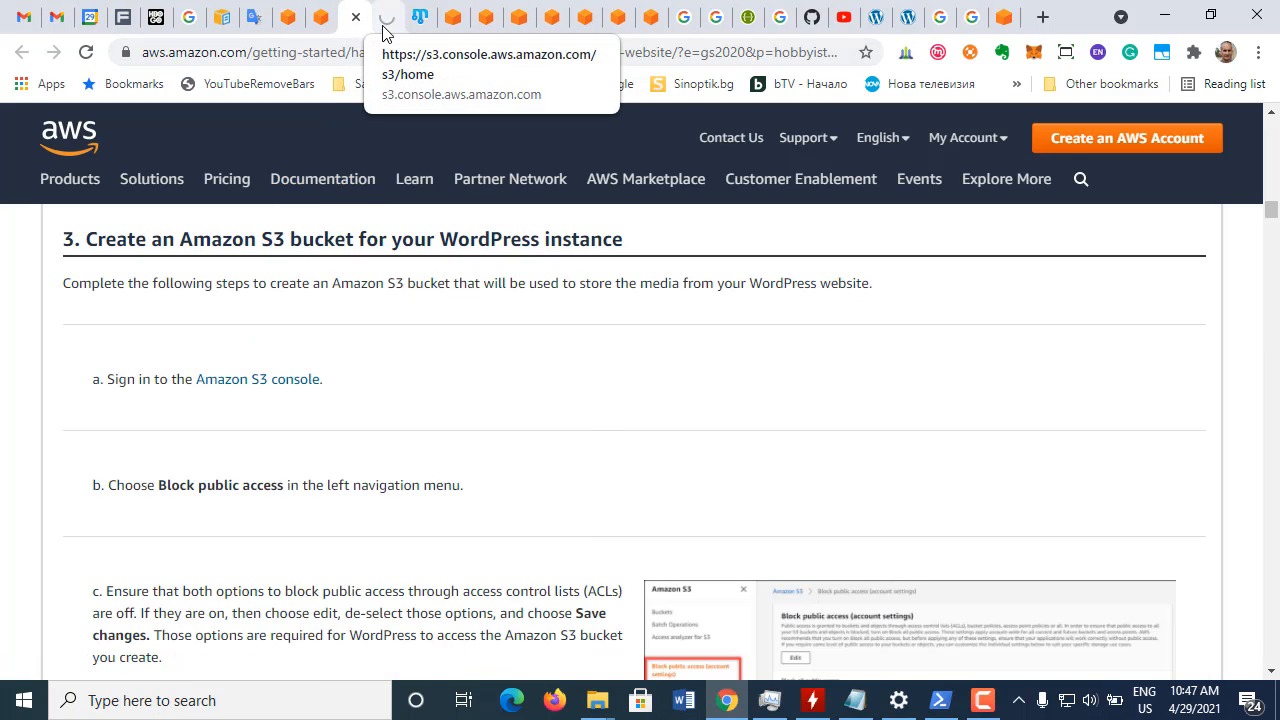
click(384, 30)
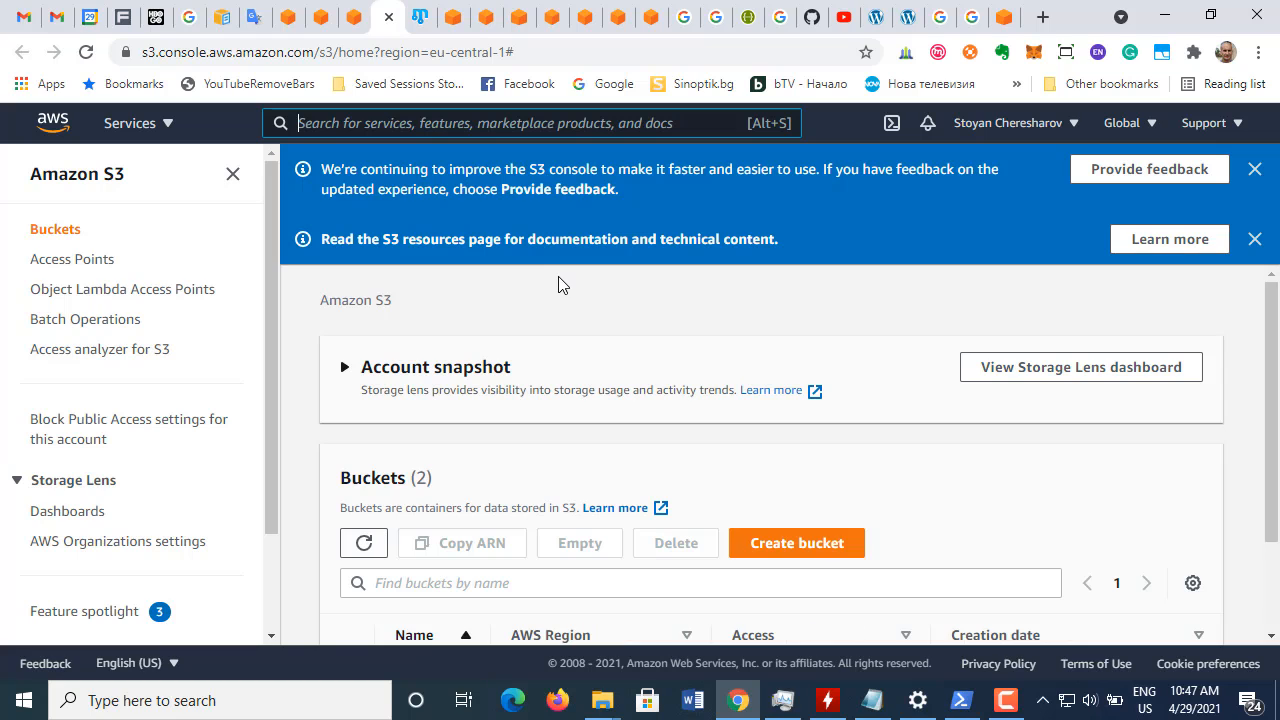
scroll(558, 286, down, 2)
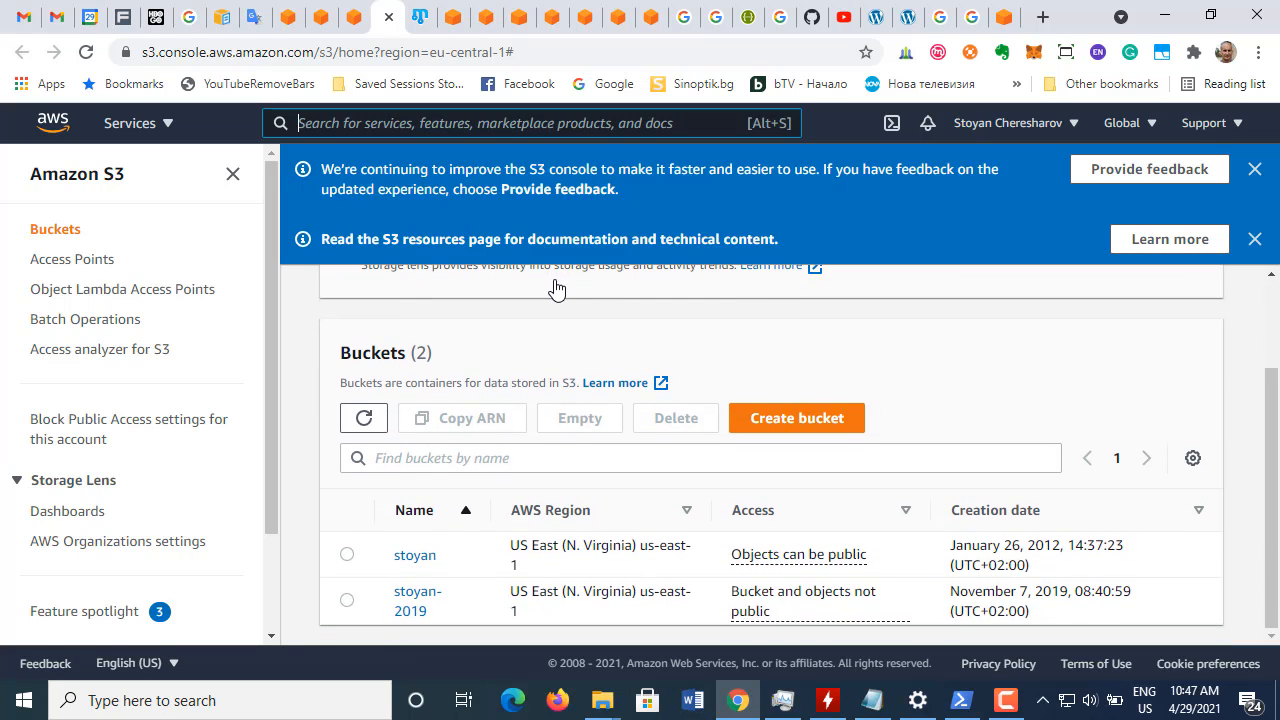
scroll(557, 288, up, 2)
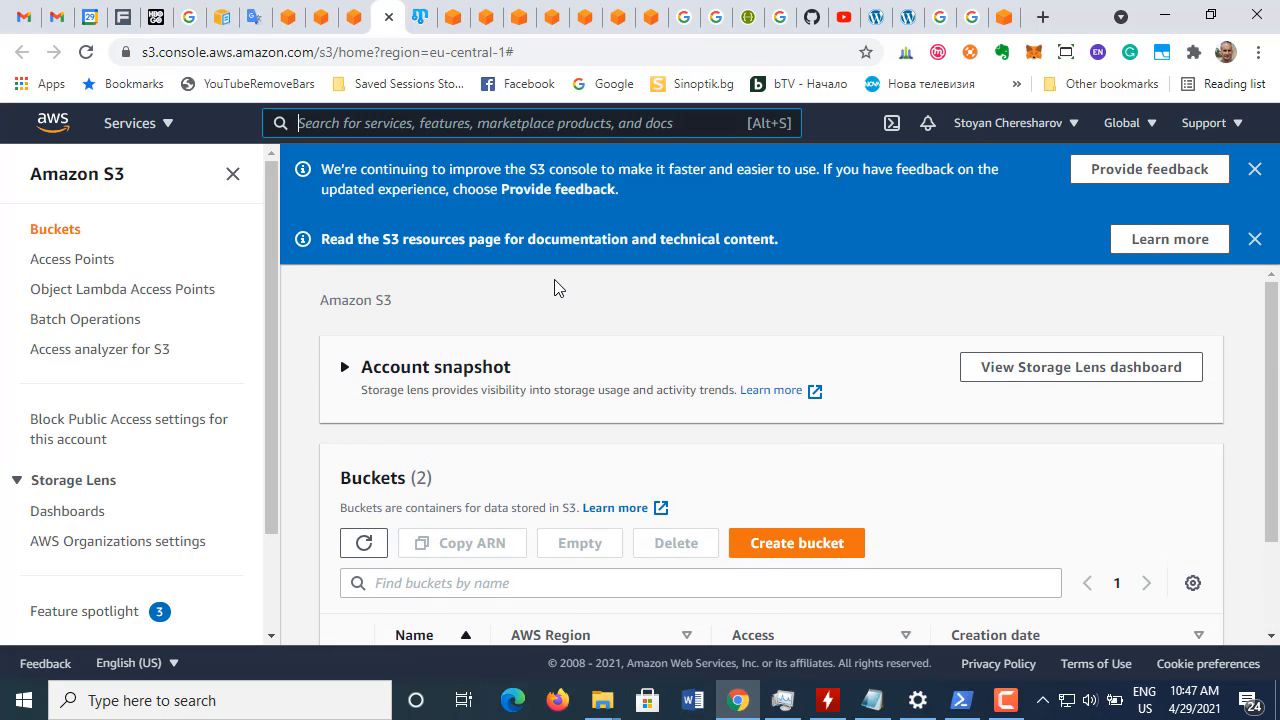
Check step b of the tutorial, then open the account's Block Public Access settings in the S3 console
click(352, 18)
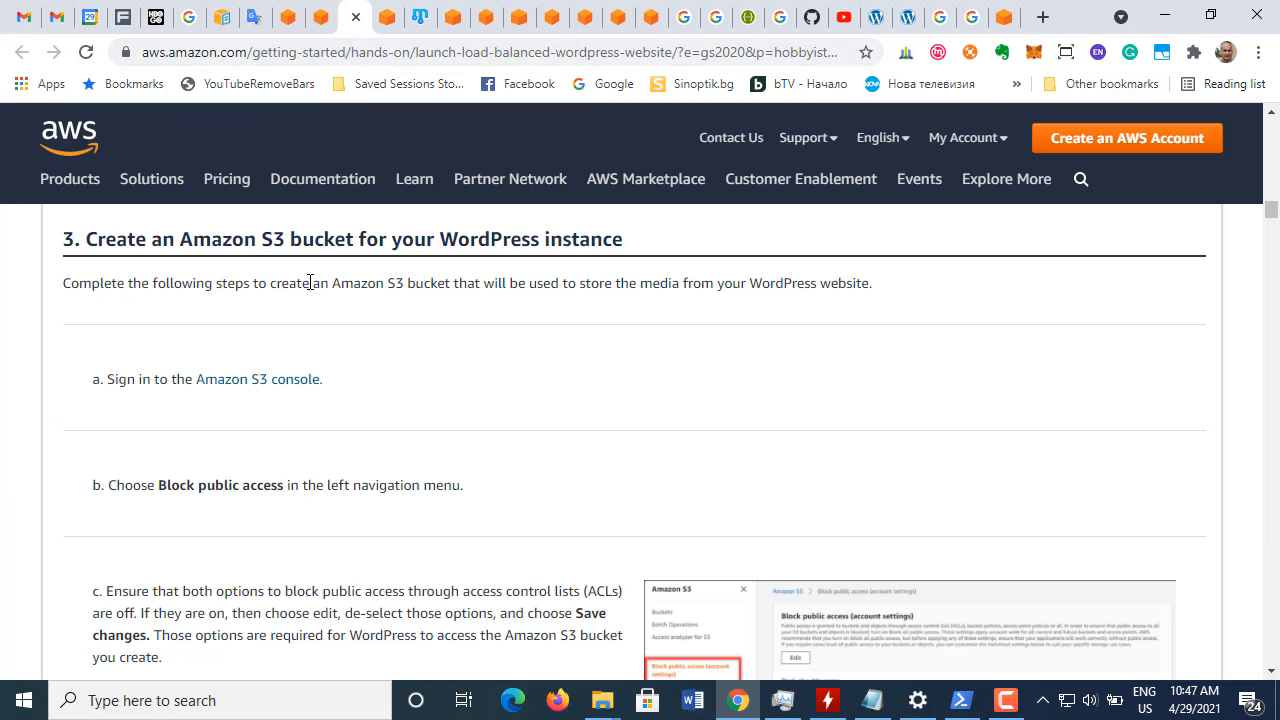
scroll(306, 390, down, 1)
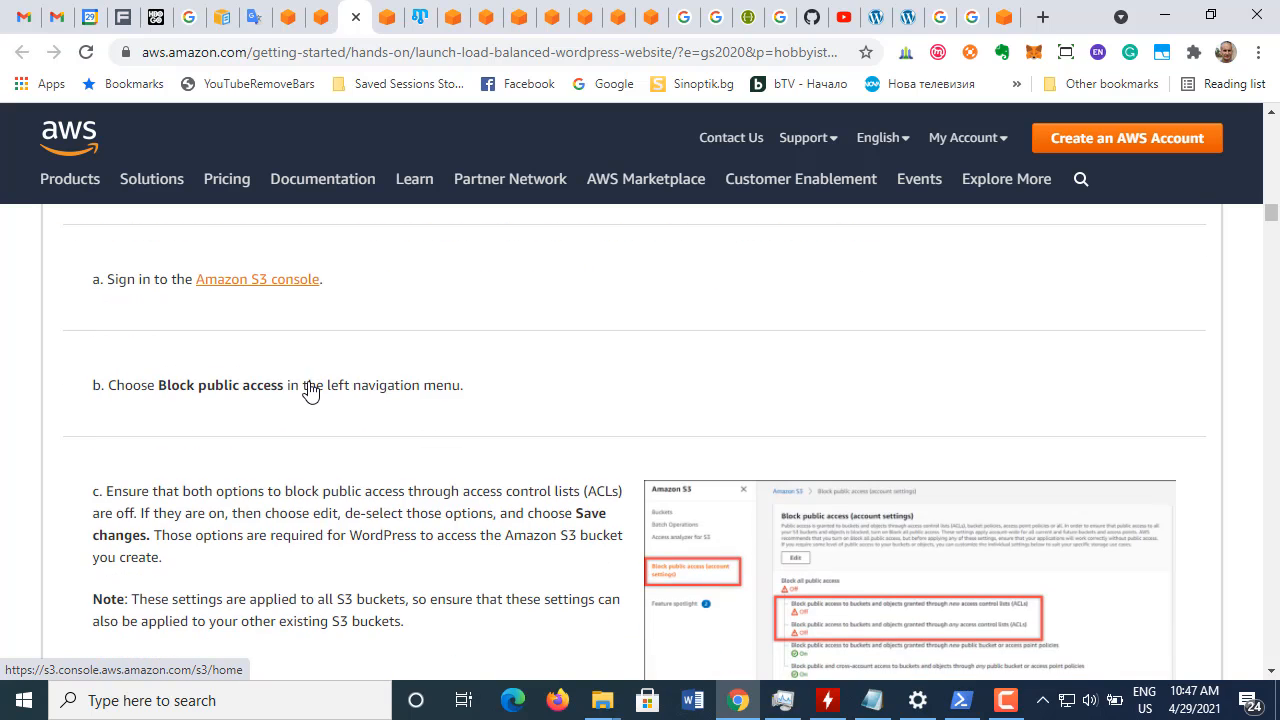
drag(157, 385, 465, 385)
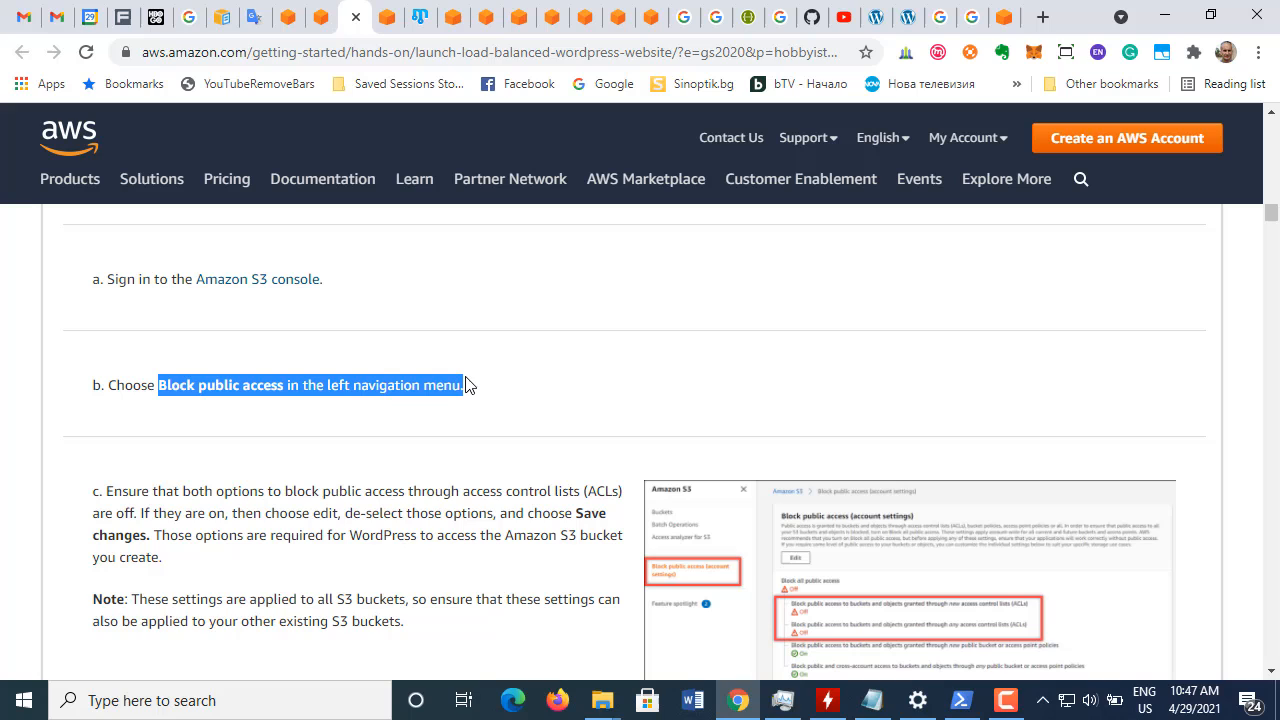
click(385, 22)
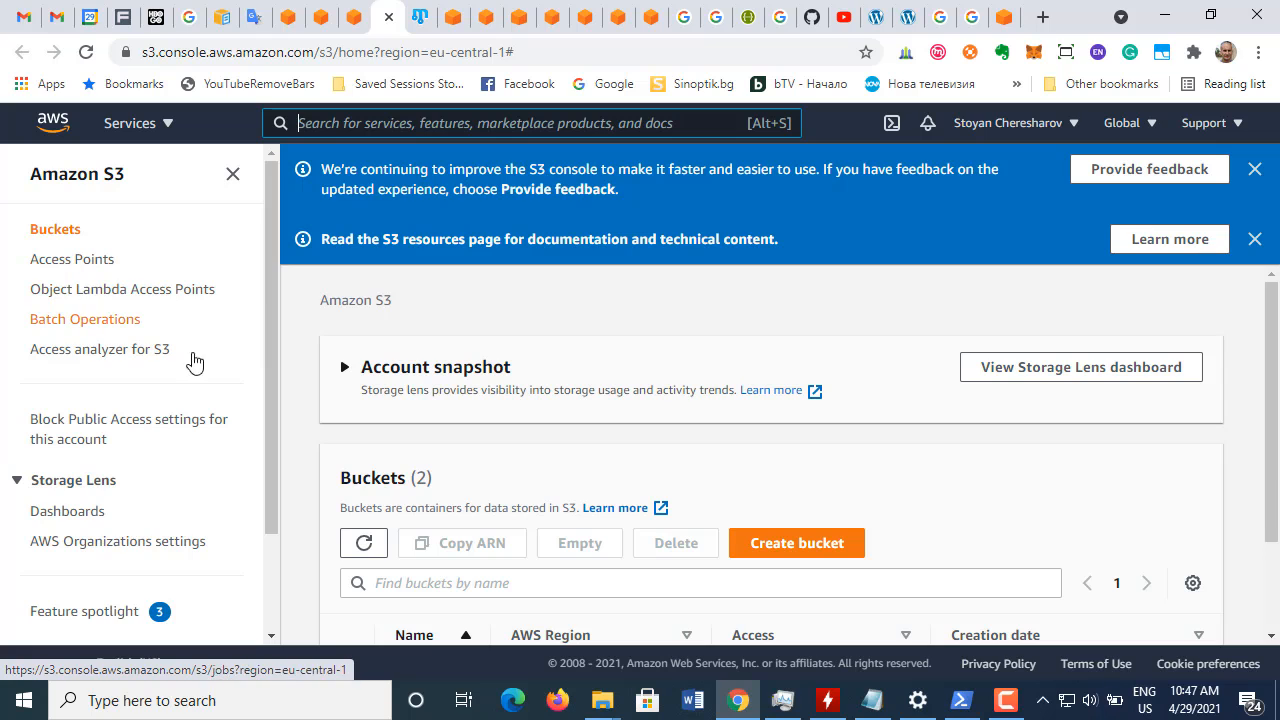
click(112, 429)
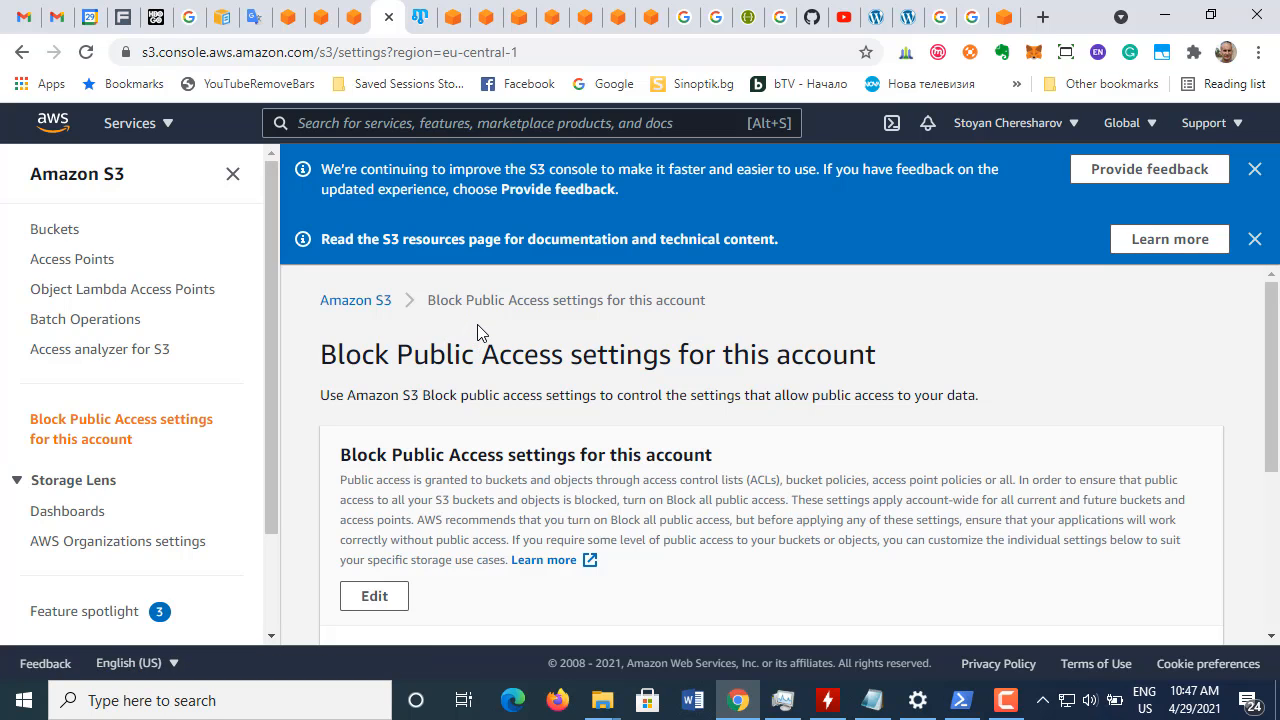
Compare the account's Block Public Access settings with the example in step c of the tutorial
scroll(486, 340, down, 3)
scroll(486, 335, up, 3)
scroll(476, 412, down, 3)
scroll(476, 415, up, 5)
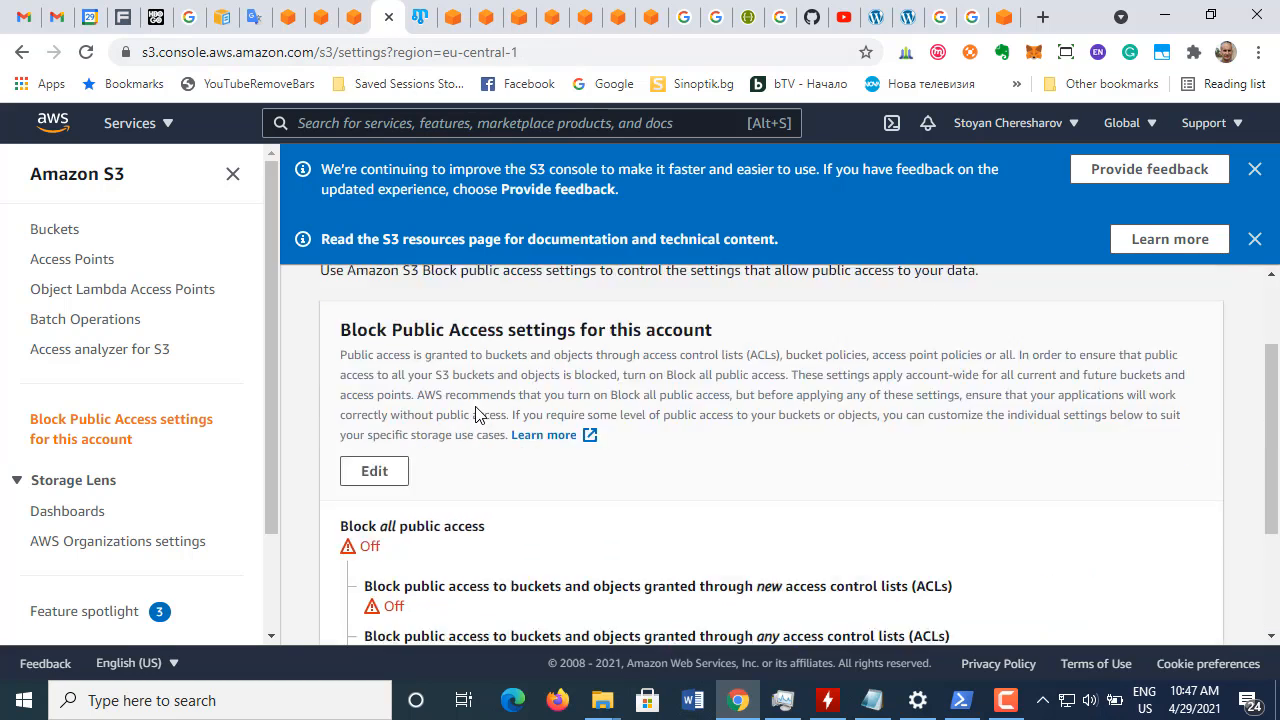
click(354, 17)
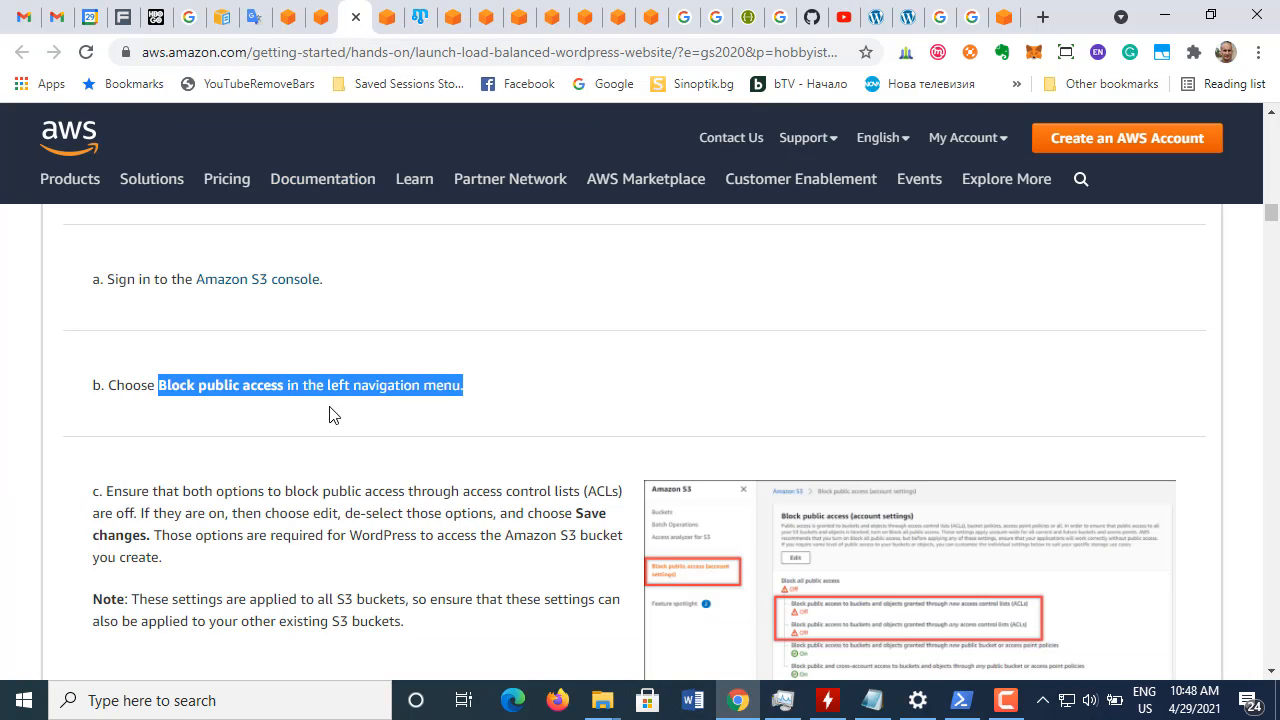
scroll(946, 496, down, 2)
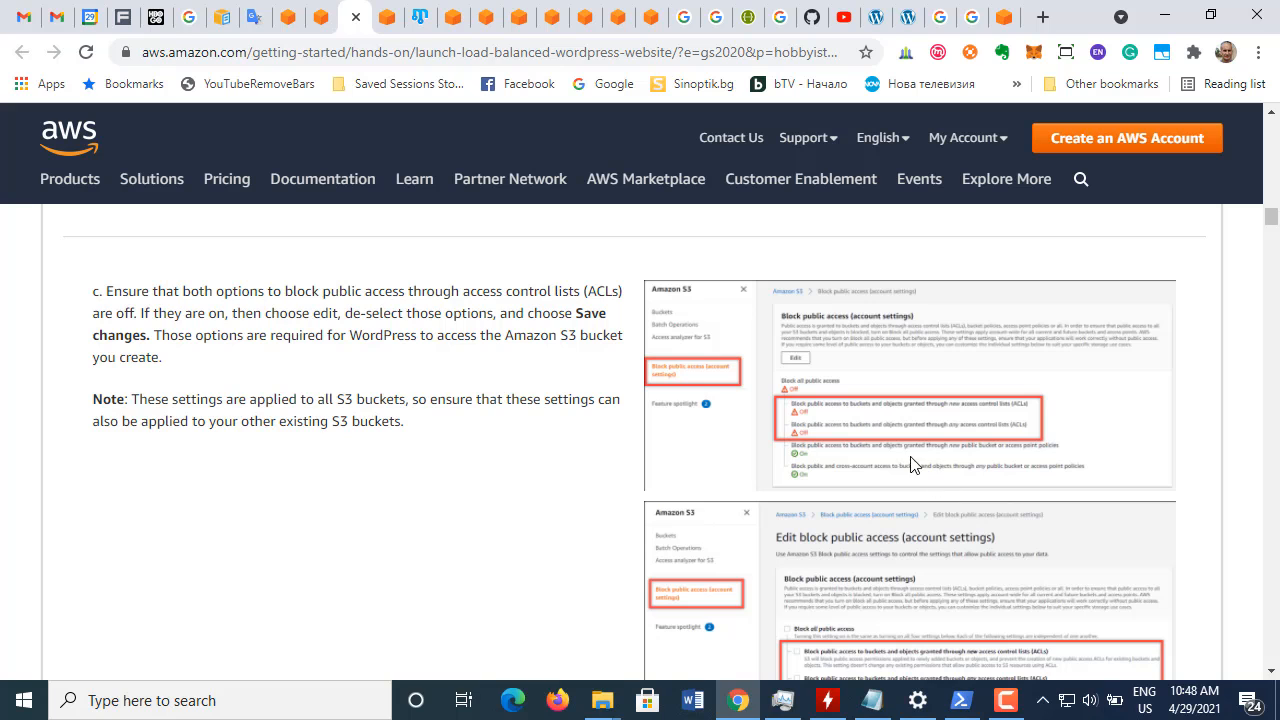
scroll(588, 455, up, 2)
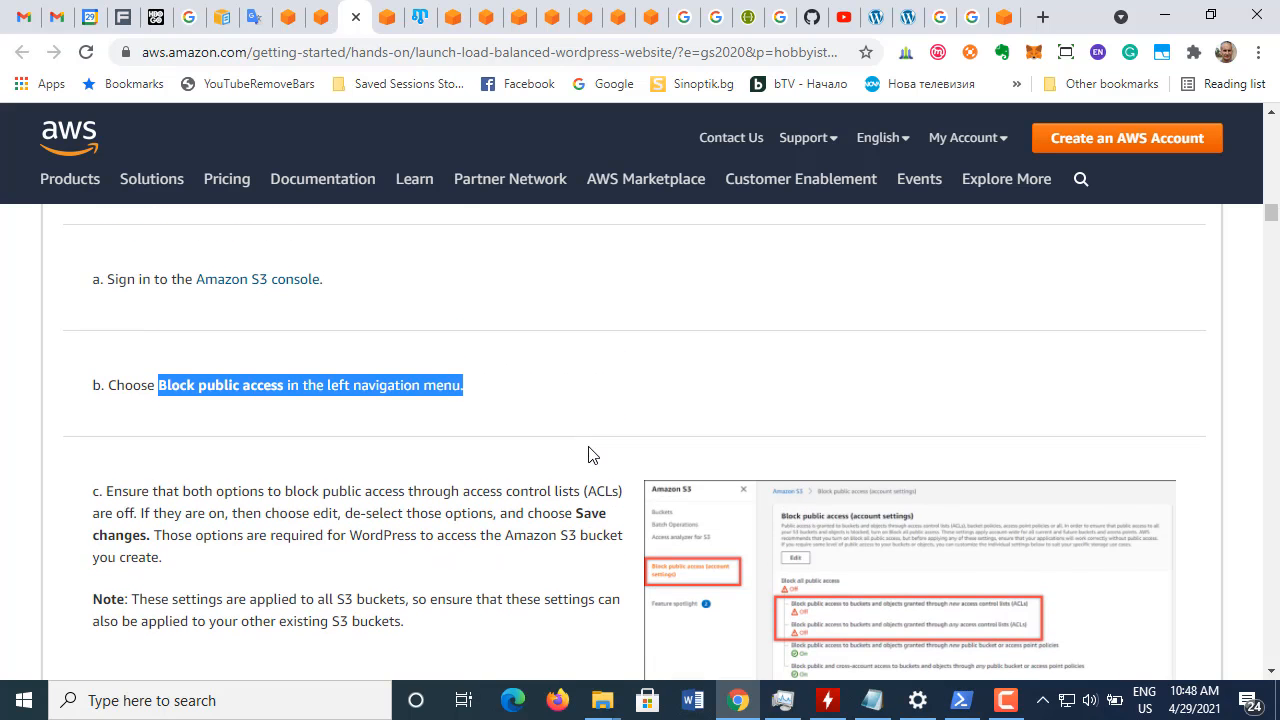
click(389, 18)
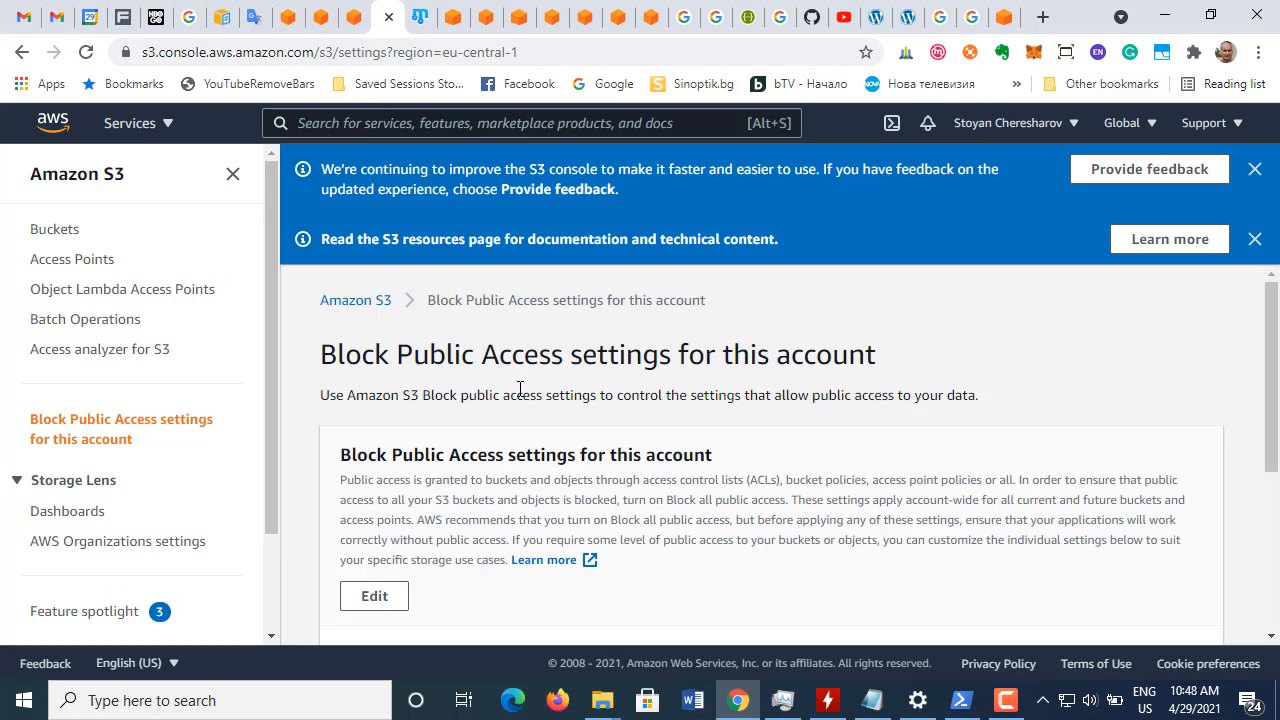
scroll(597, 398, down, 3)
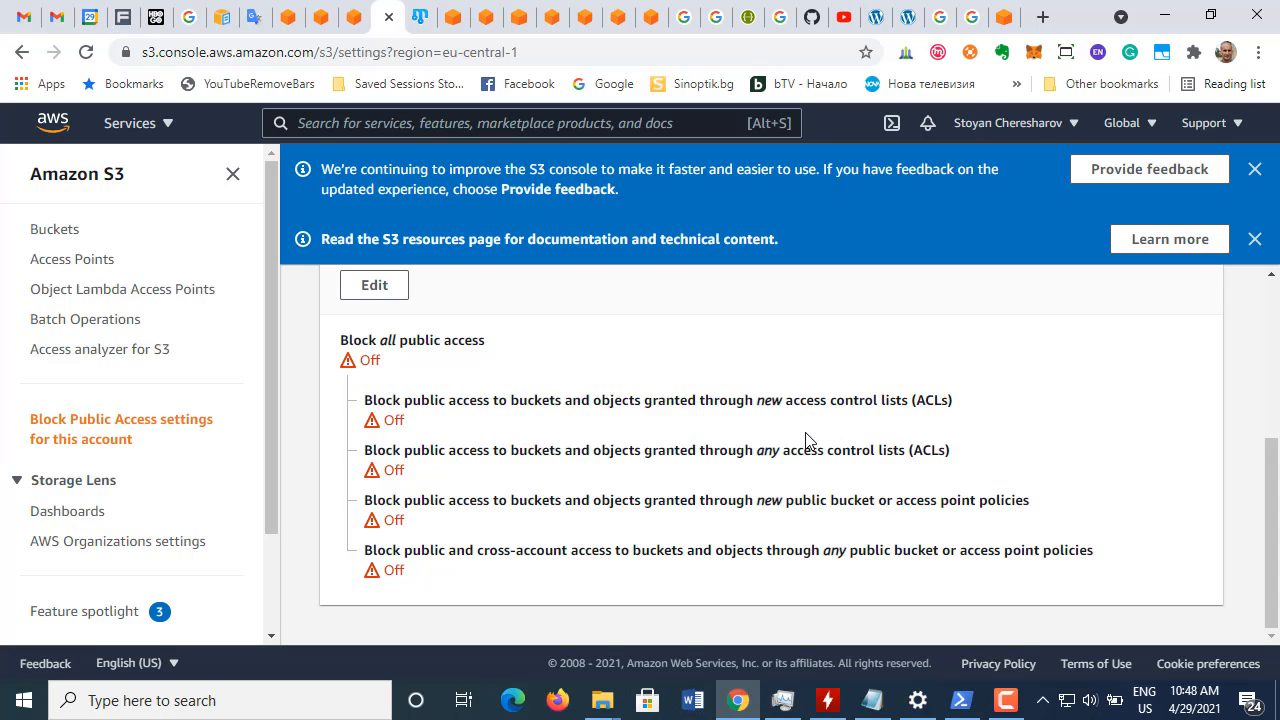
scroll(451, 505, up, 3)
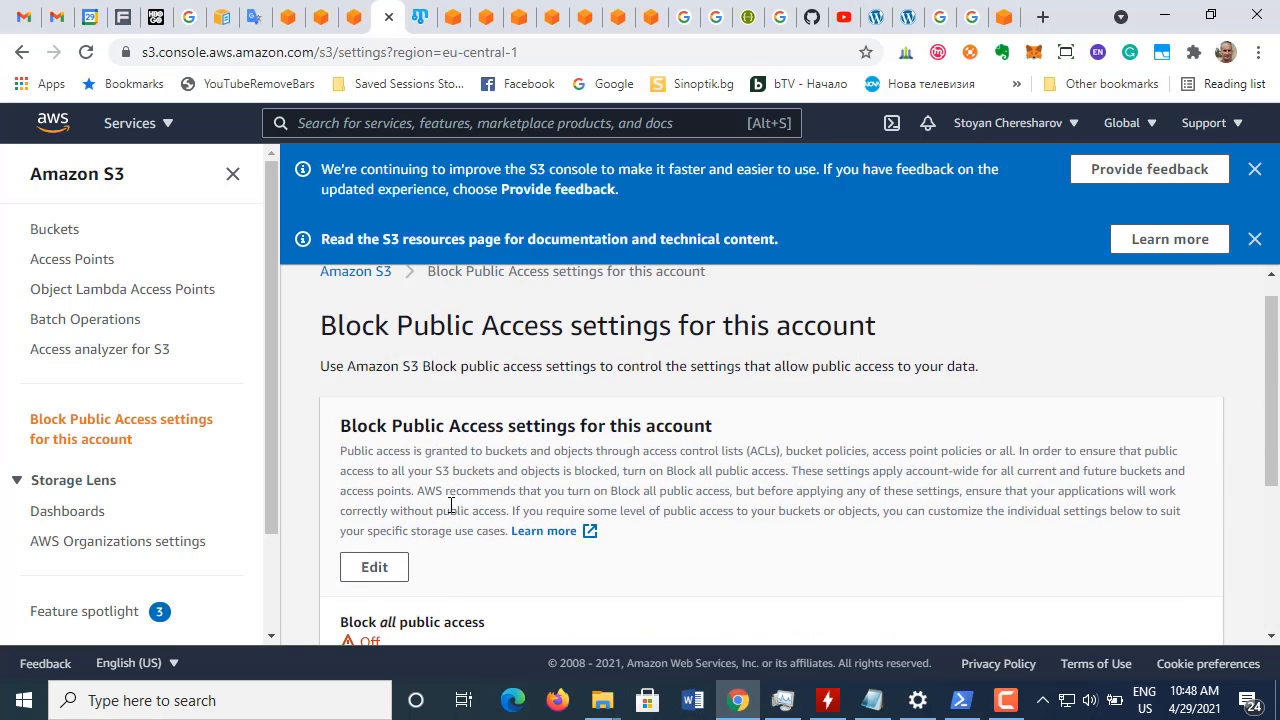
Read the tutorial's step c instructions and screenshots on the ACL options for blocking public access
click(355, 20)
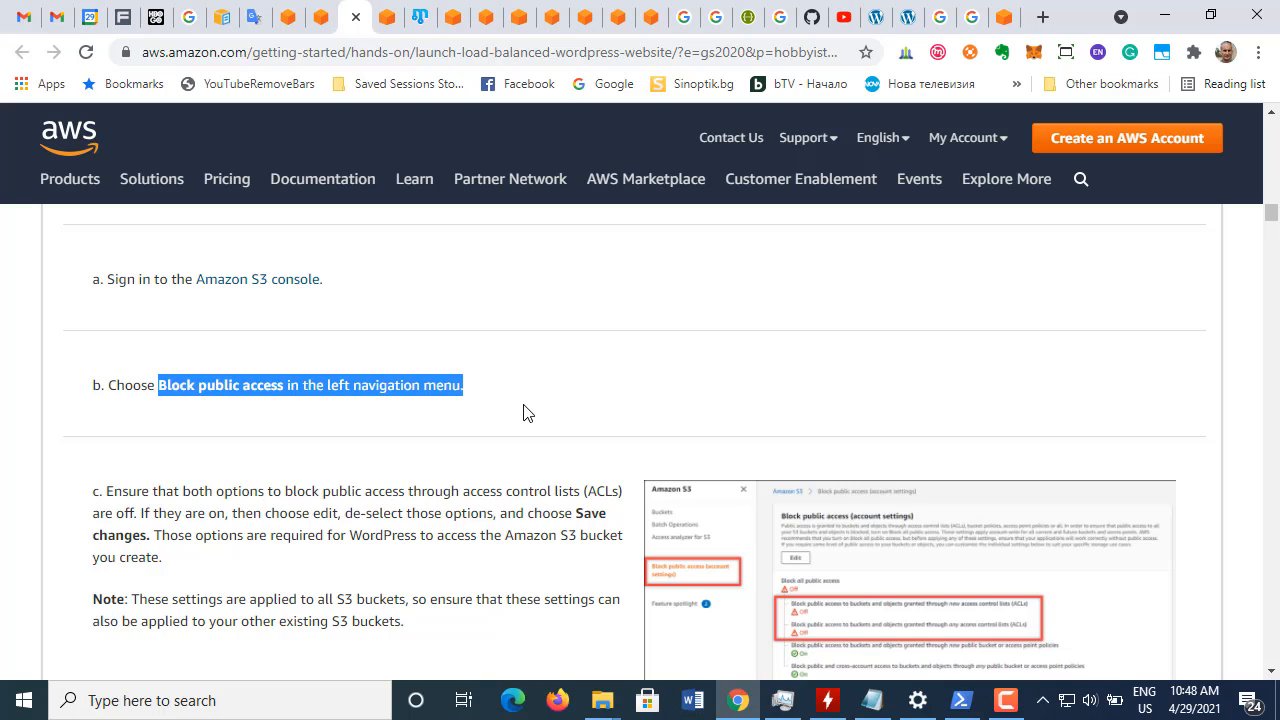
scroll(525, 413, down, 1)
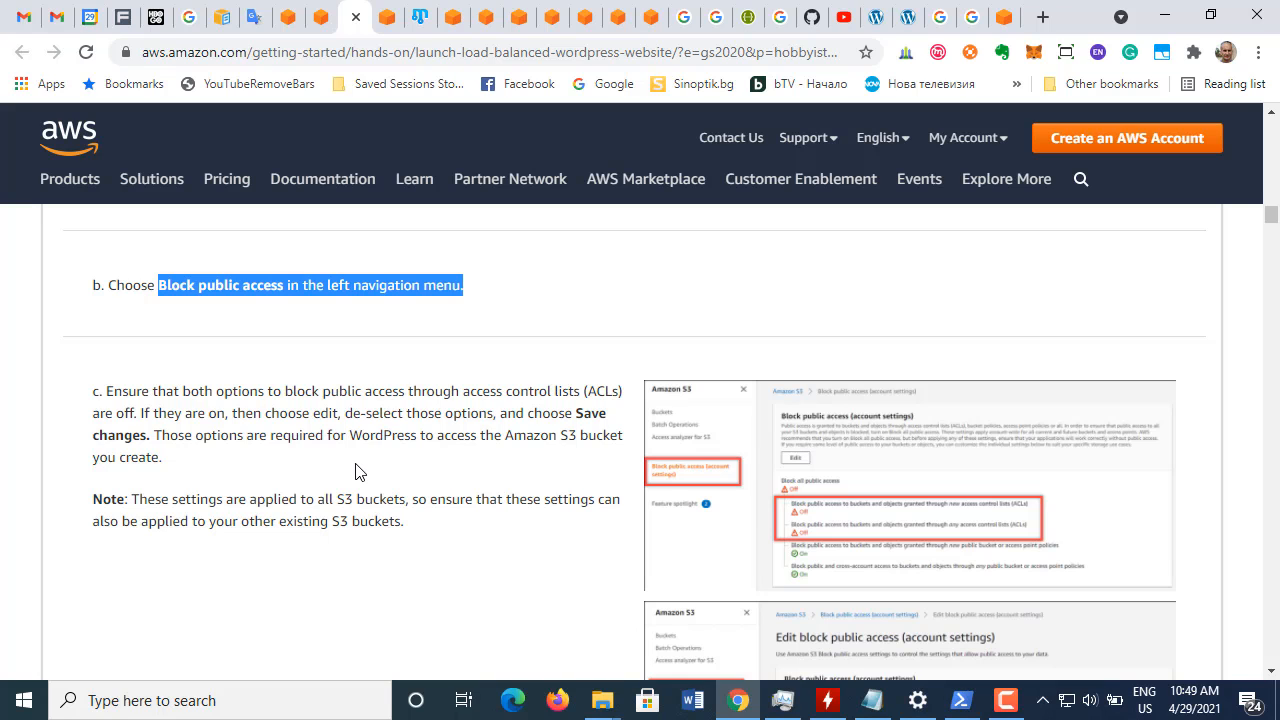
scroll(362, 466, down, 3)
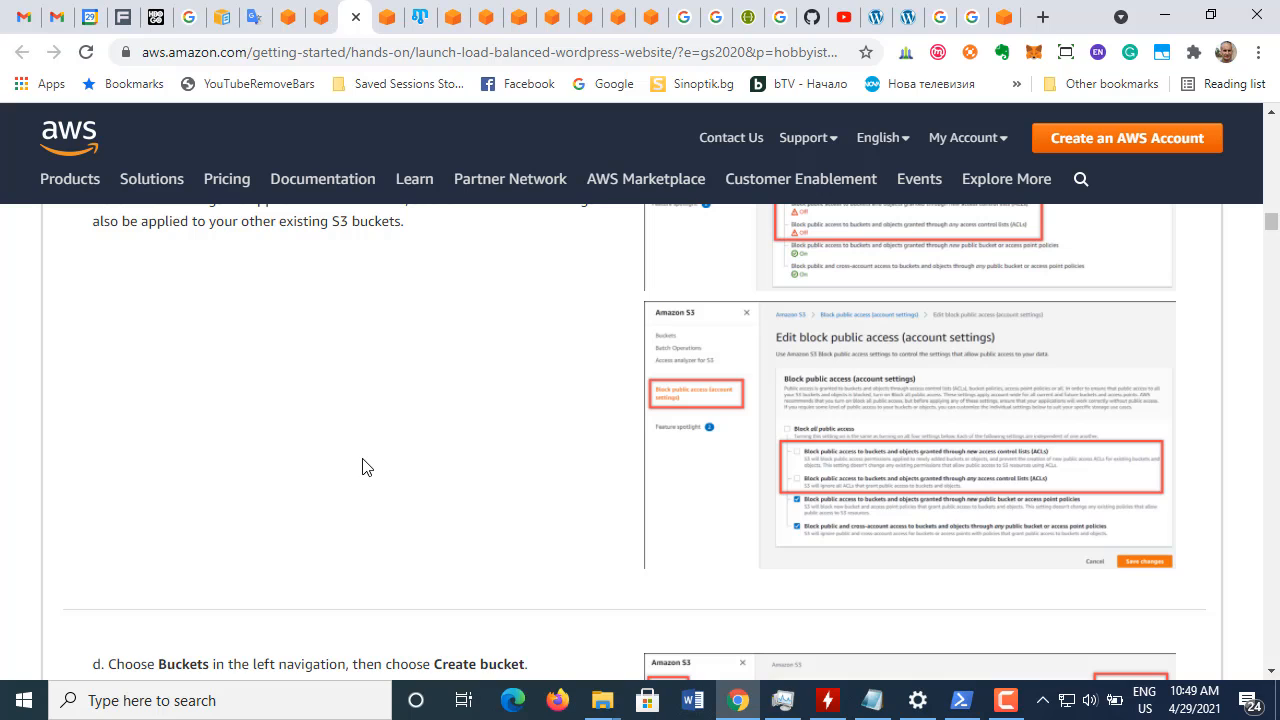
scroll(362, 466, up, 1)
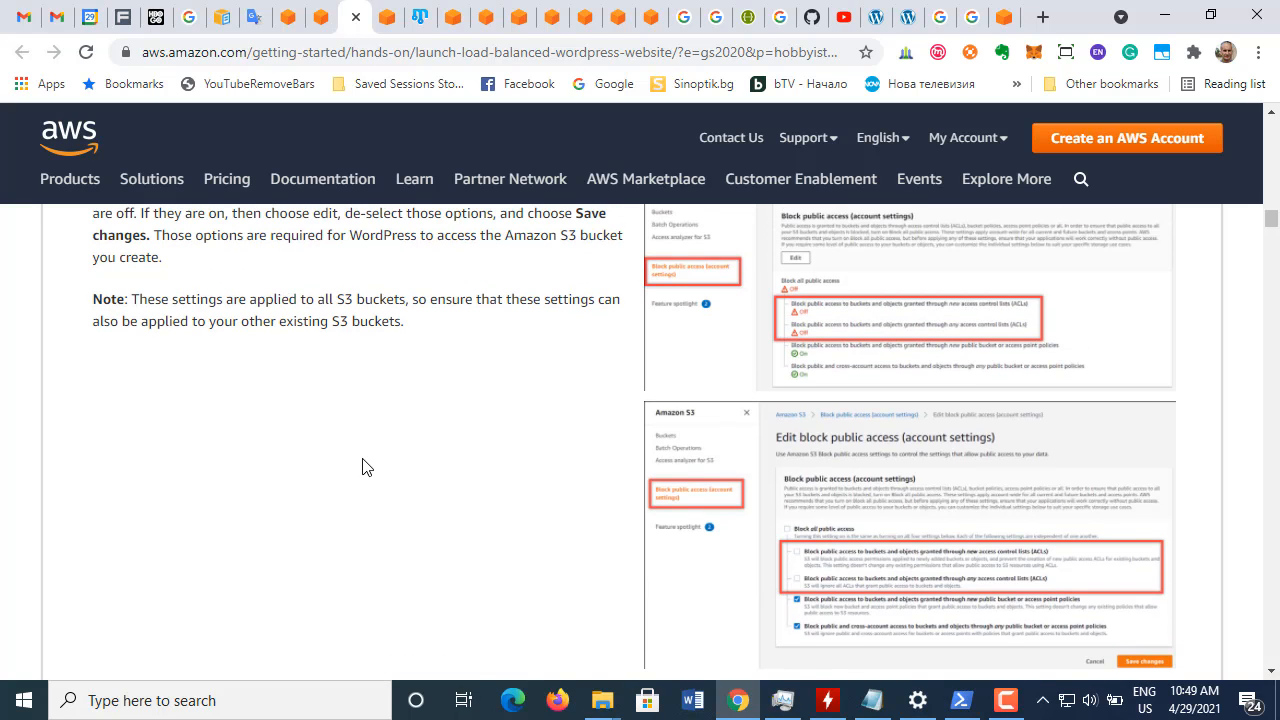
scroll(362, 466, down, 2)
scroll(362, 466, up, 3)
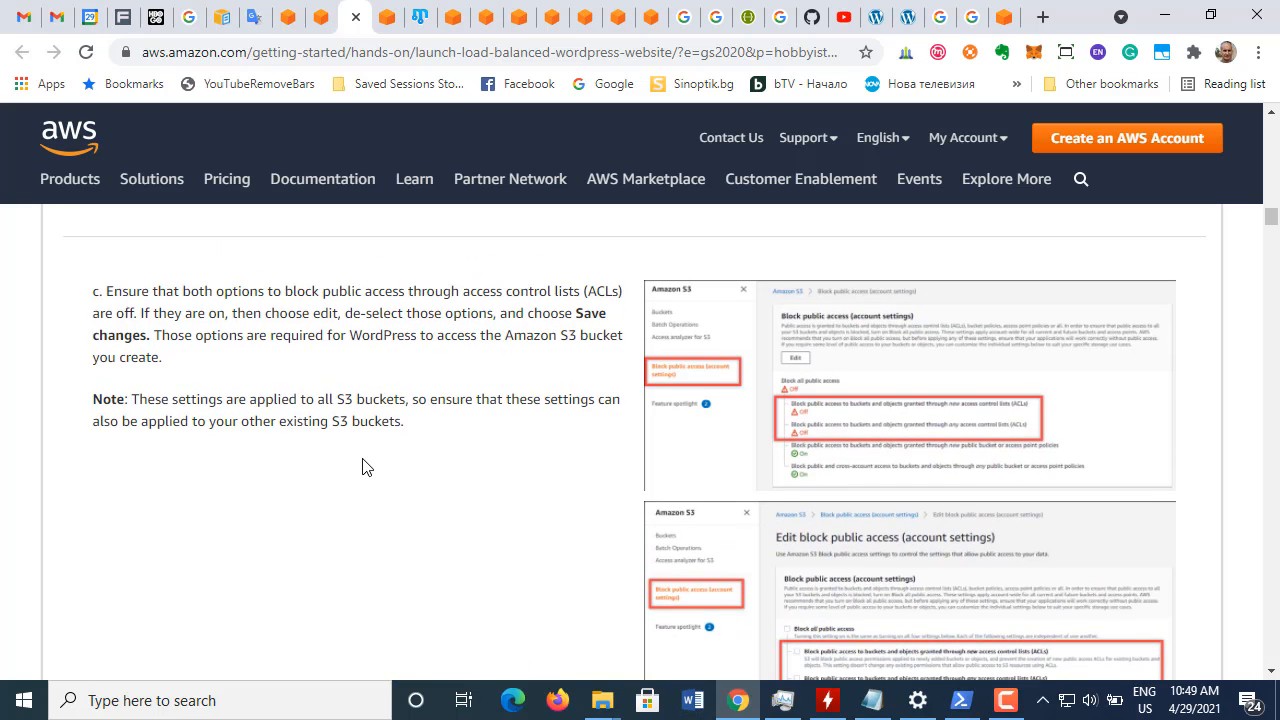
scroll(362, 466, down, 1)
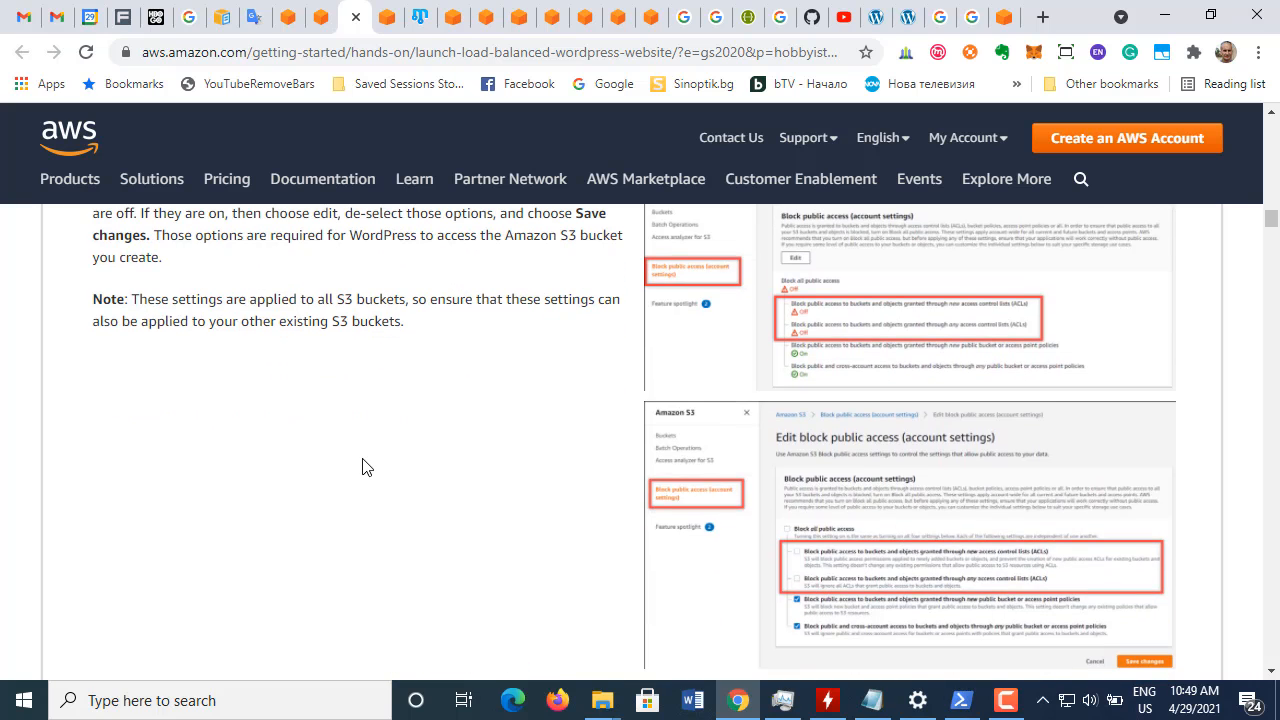
Edit the account settings to block public access through new public bucket or access point policies and cross-account access through any such policies
click(387, 20)
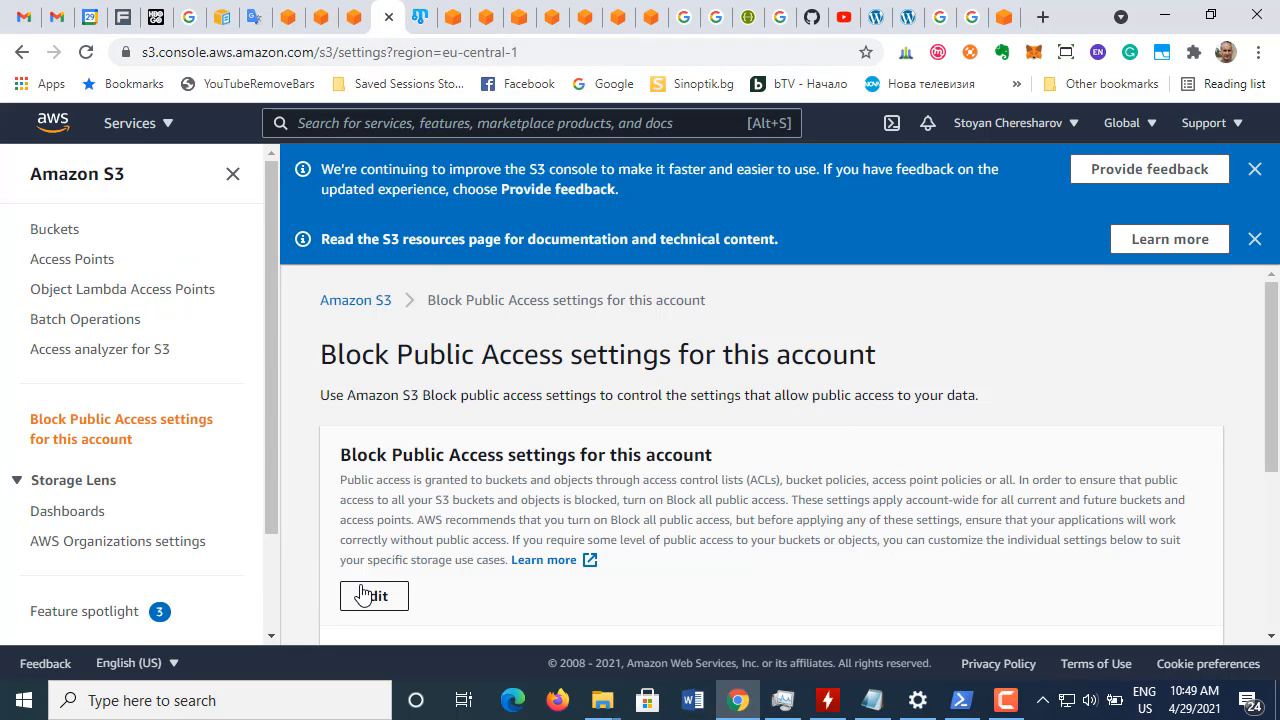
scroll(645, 490, down, 4)
scroll(645, 490, up, 2)
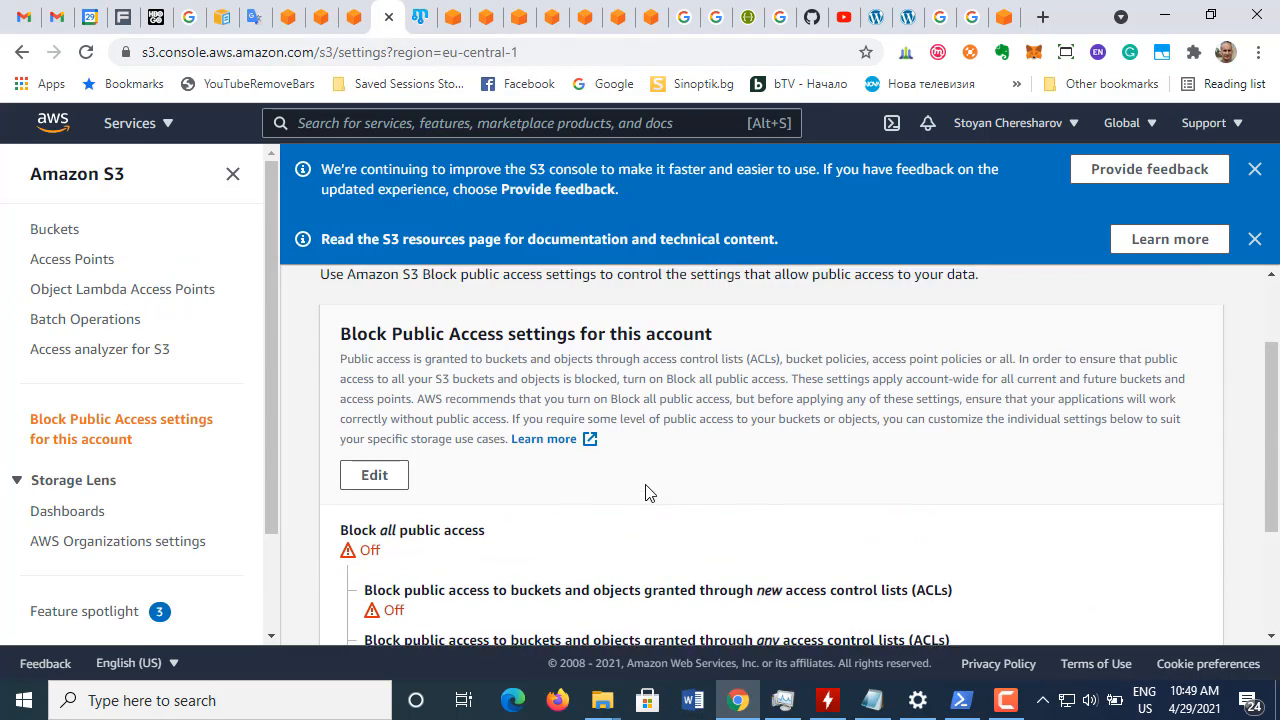
click(372, 482)
scroll(780, 423, down, 3)
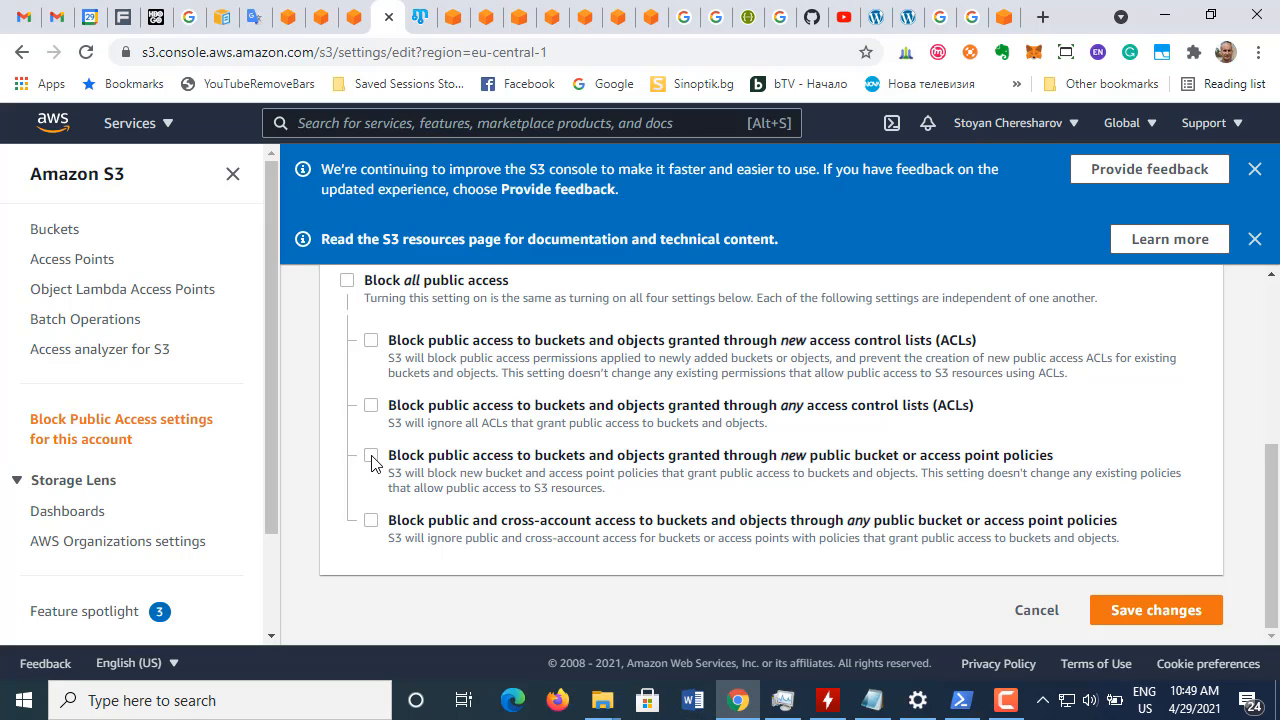
click(371, 457)
click(370, 521)
Save the Block Public Access changes and approve them by entering "confirm" in the confirmation field
click(1200, 605)
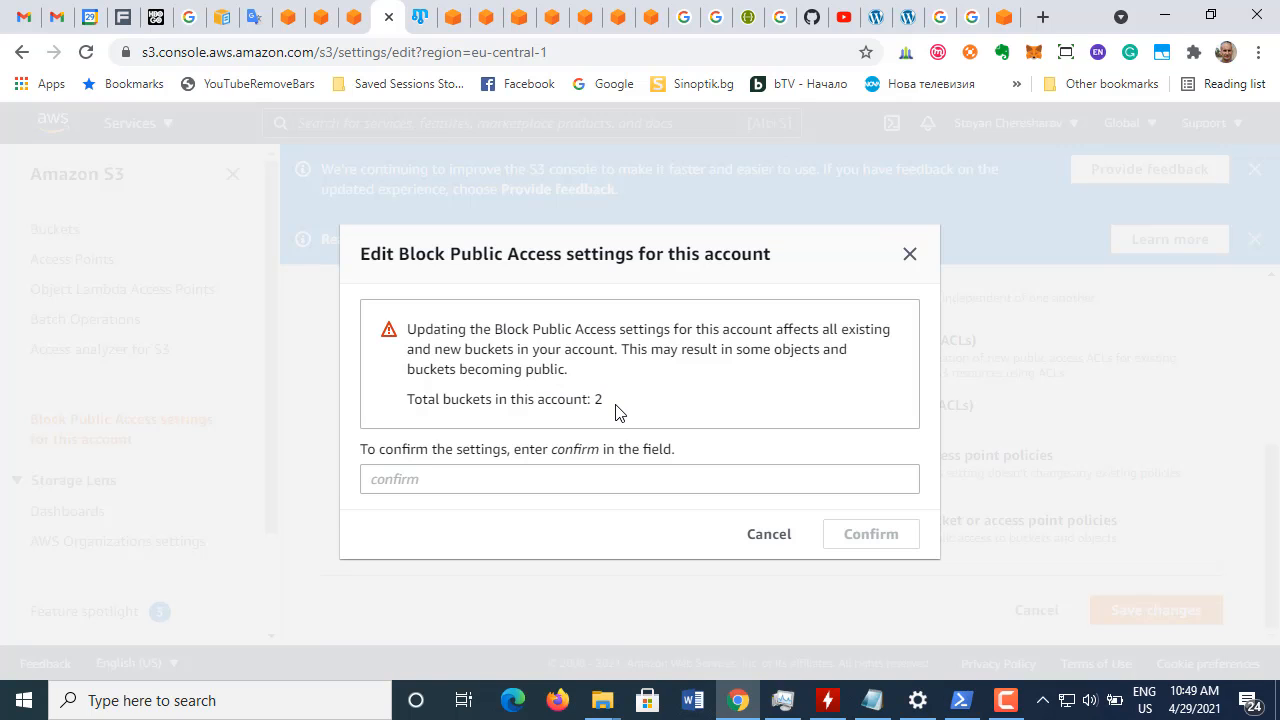
click(472, 480)
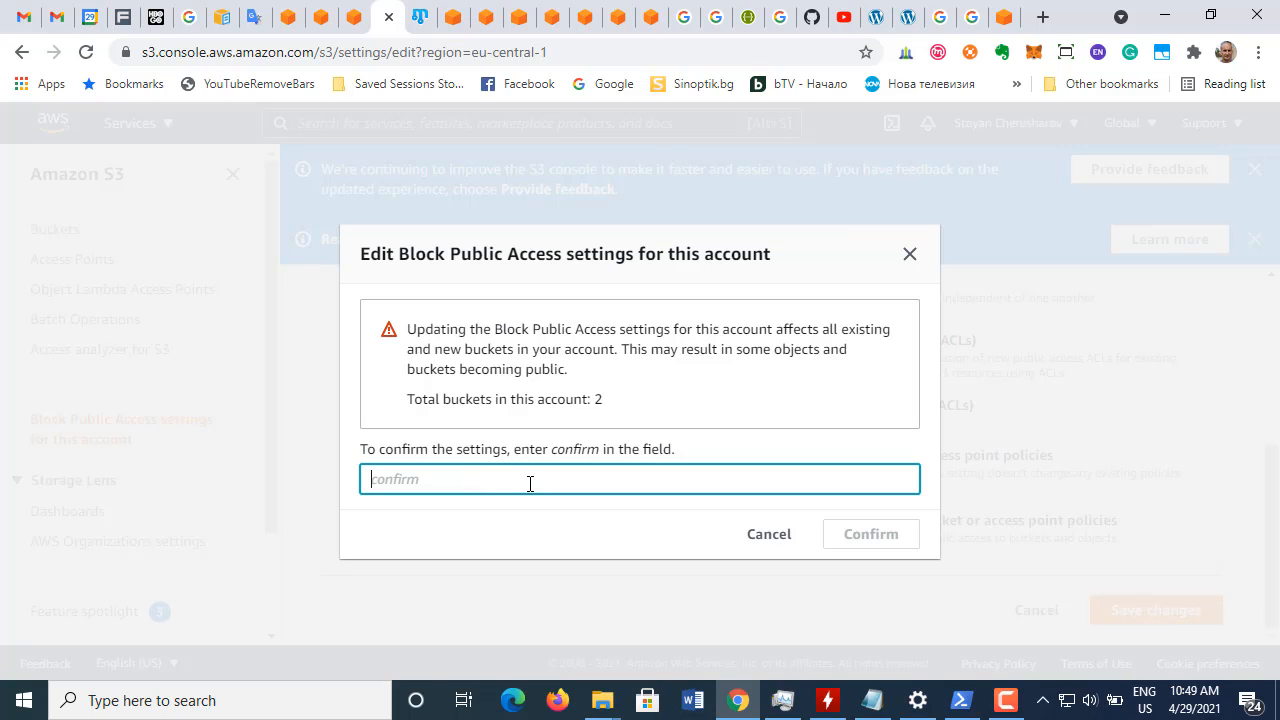
text(confirm)
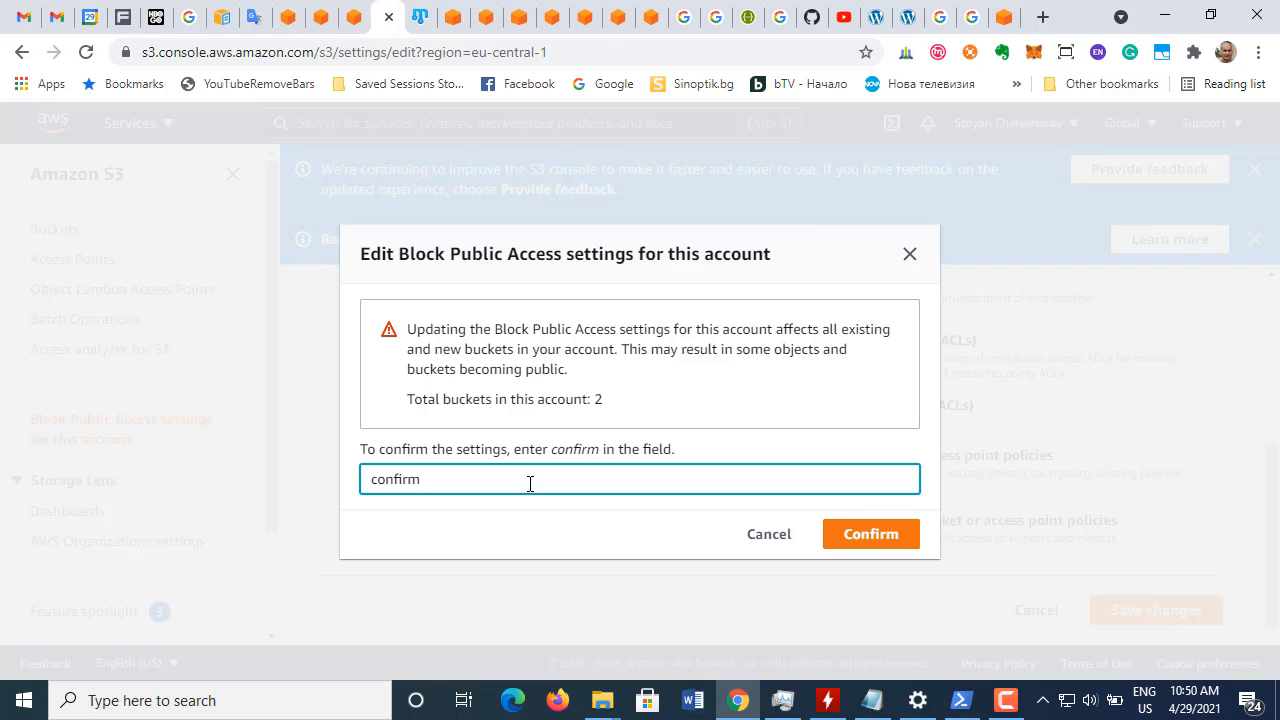
click(899, 538)
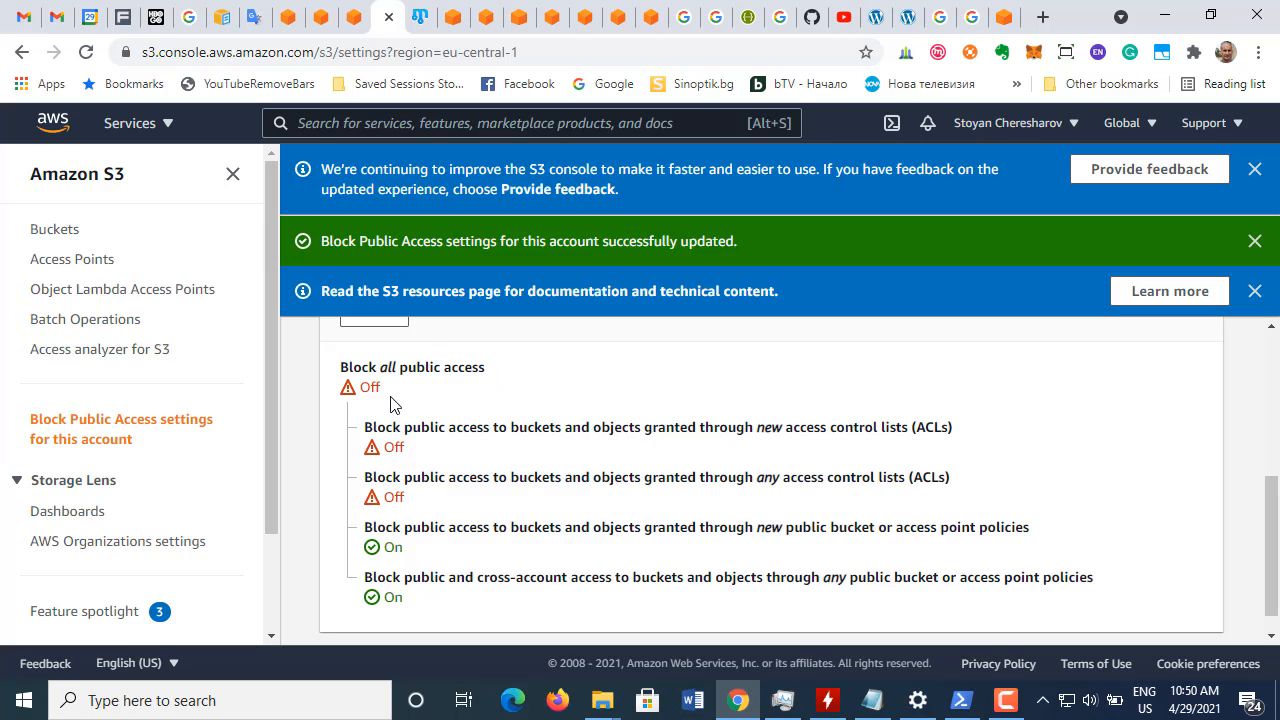
Review the saved Block Public Access settings, especially the option for any access control lists (ACLs)
scroll(477, 471, up, 1)
scroll(477, 471, down, 1)
drag(762, 472, 952, 486)
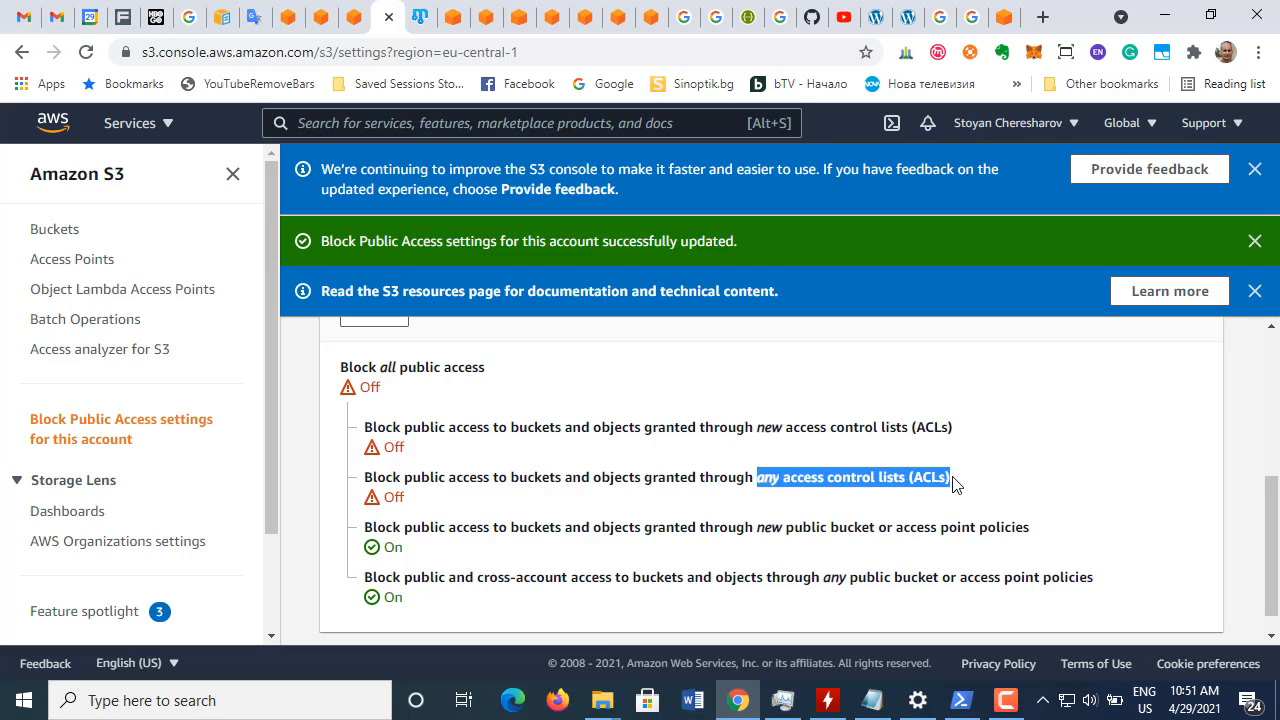
click(977, 489)
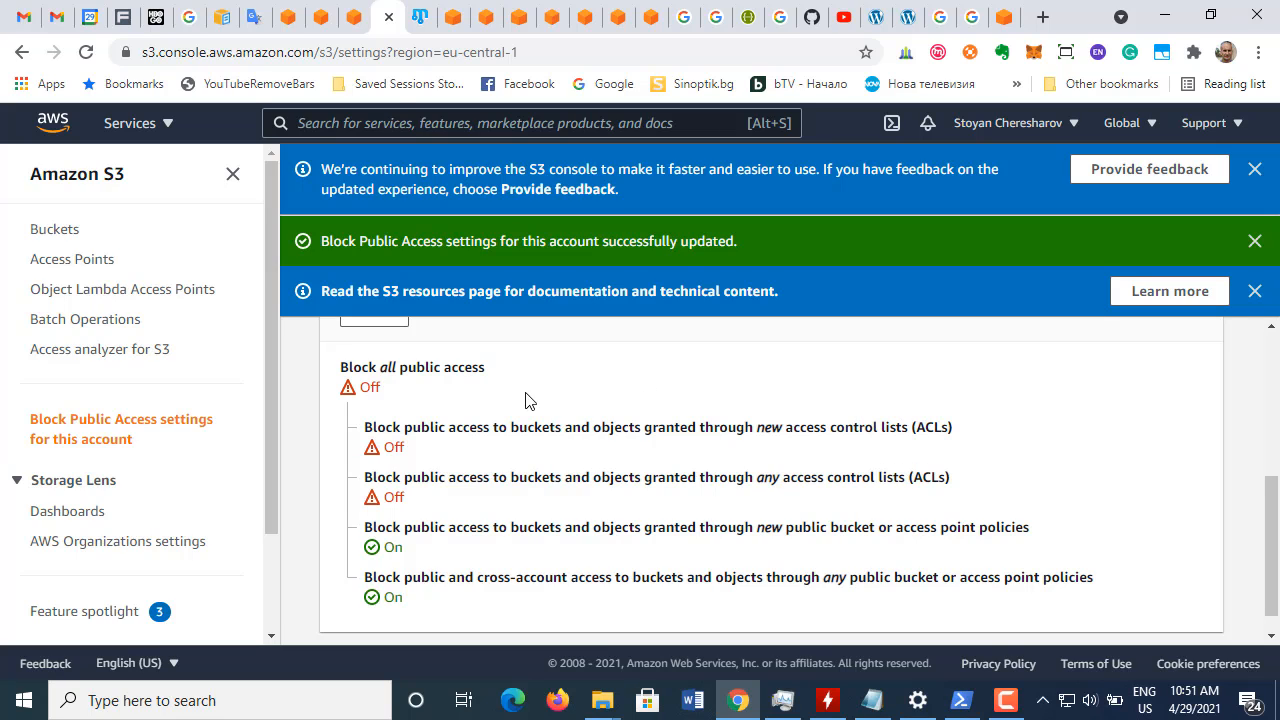
Return to the AWS tutorial and read step c's note on the ACL settings and step d on creating a bucket
click(366, 20)
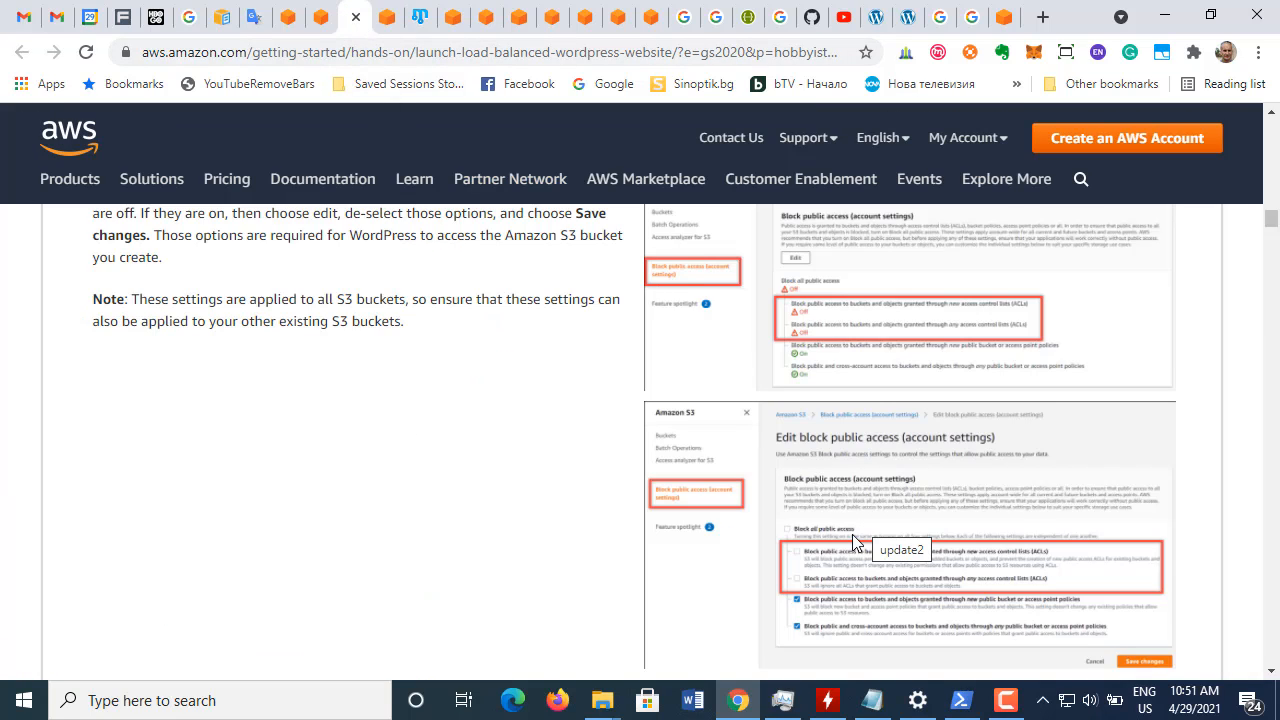
scroll(197, 394, up, 1)
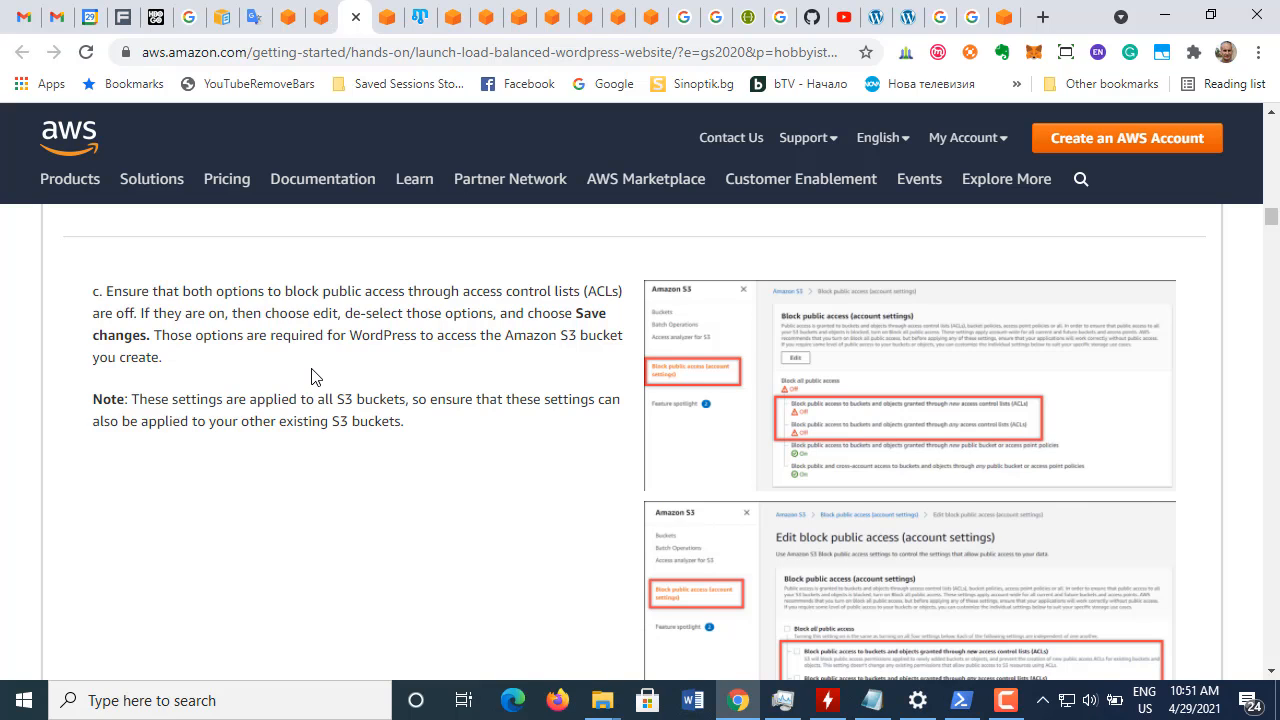
scroll(311, 376, down, 1)
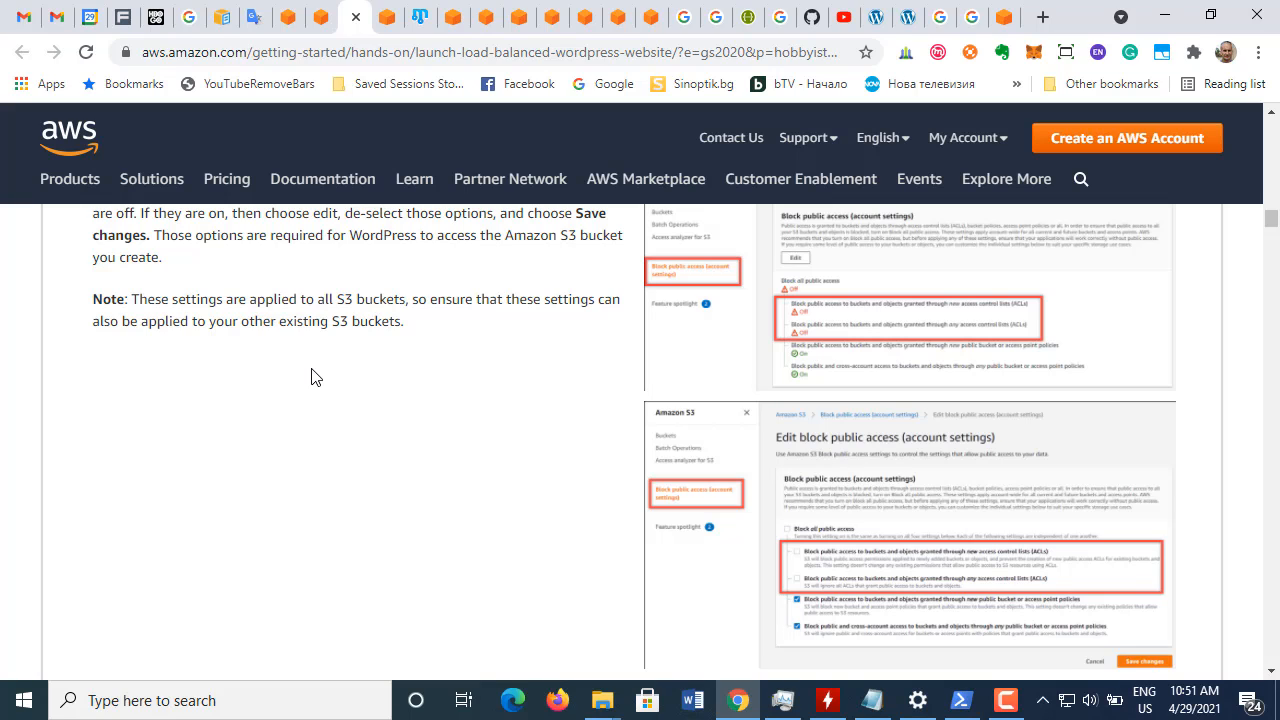
scroll(313, 377, down, 1)
scroll(313, 377, up, 1)
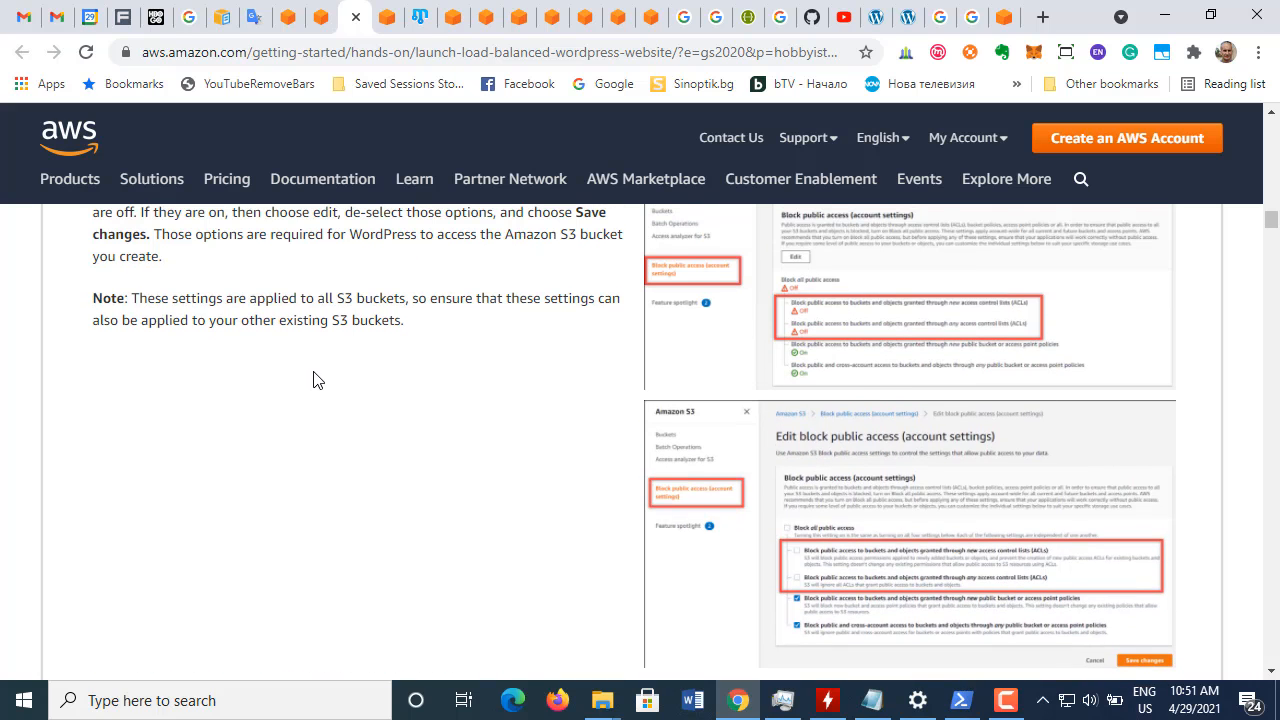
scroll(313, 377, down, 4)
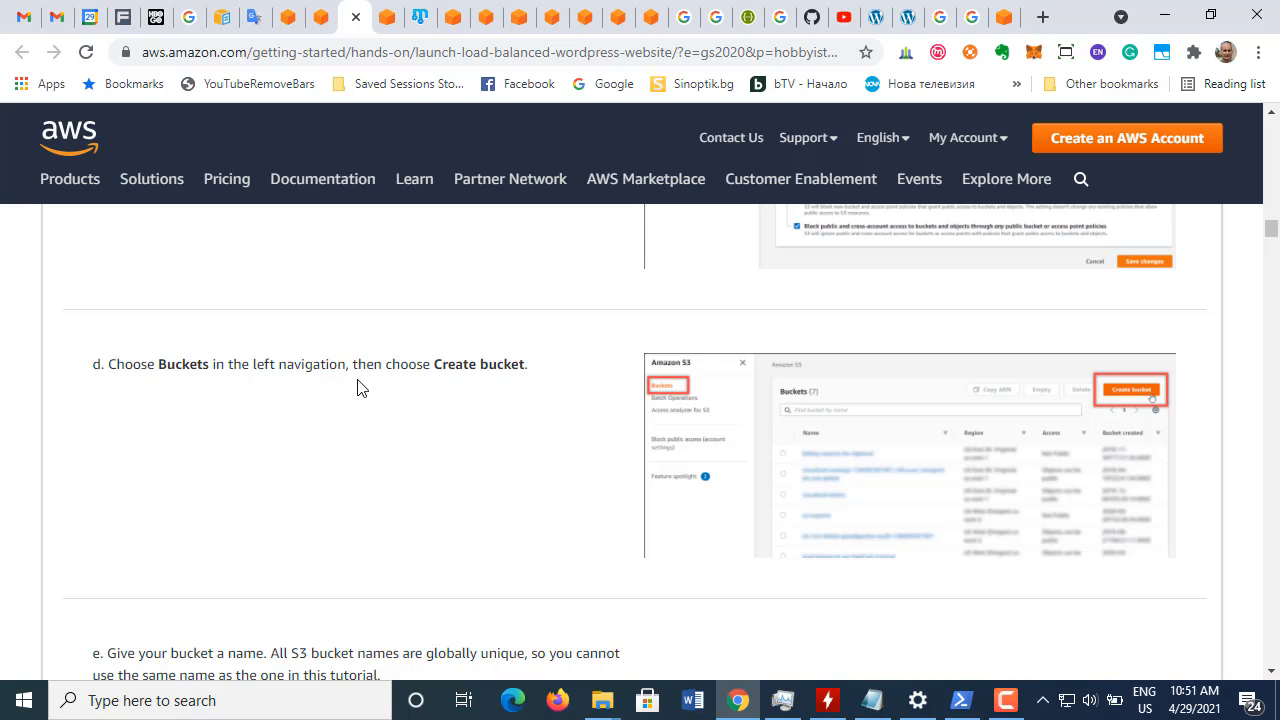
Go back to the S3 console and open the list of the account's buckets
click(389, 29)
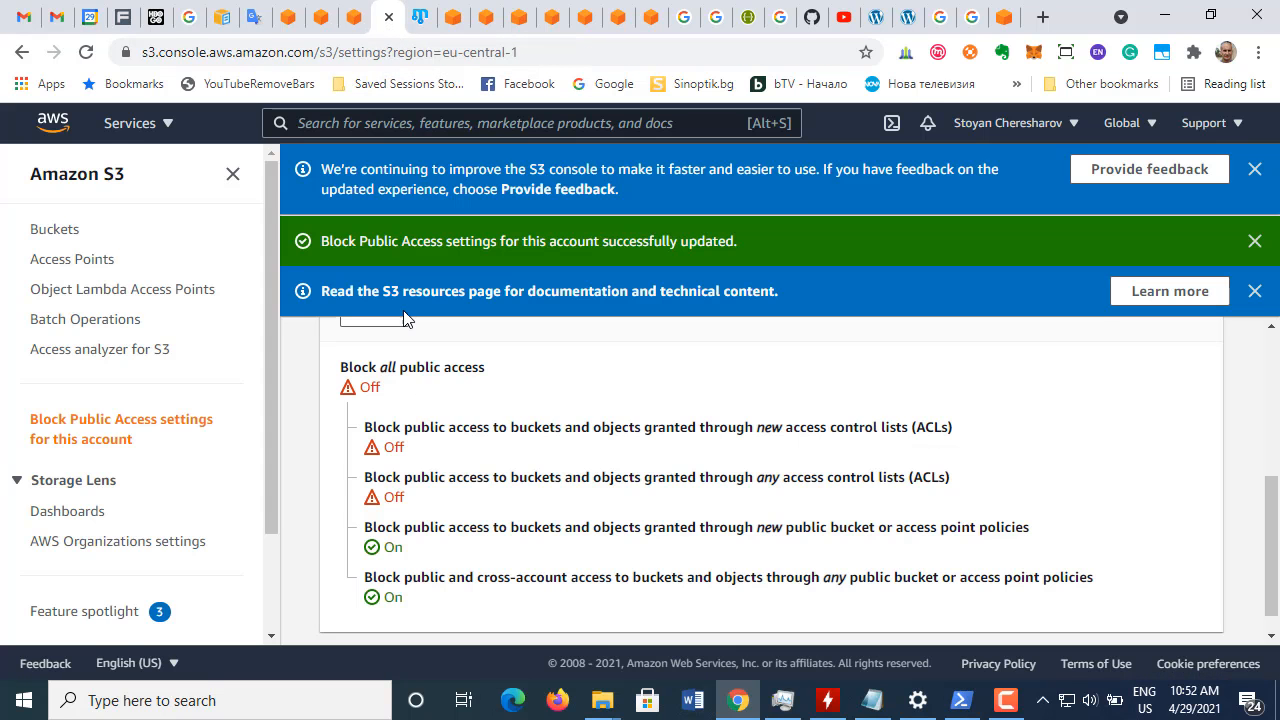
scroll(392, 443, up, 3)
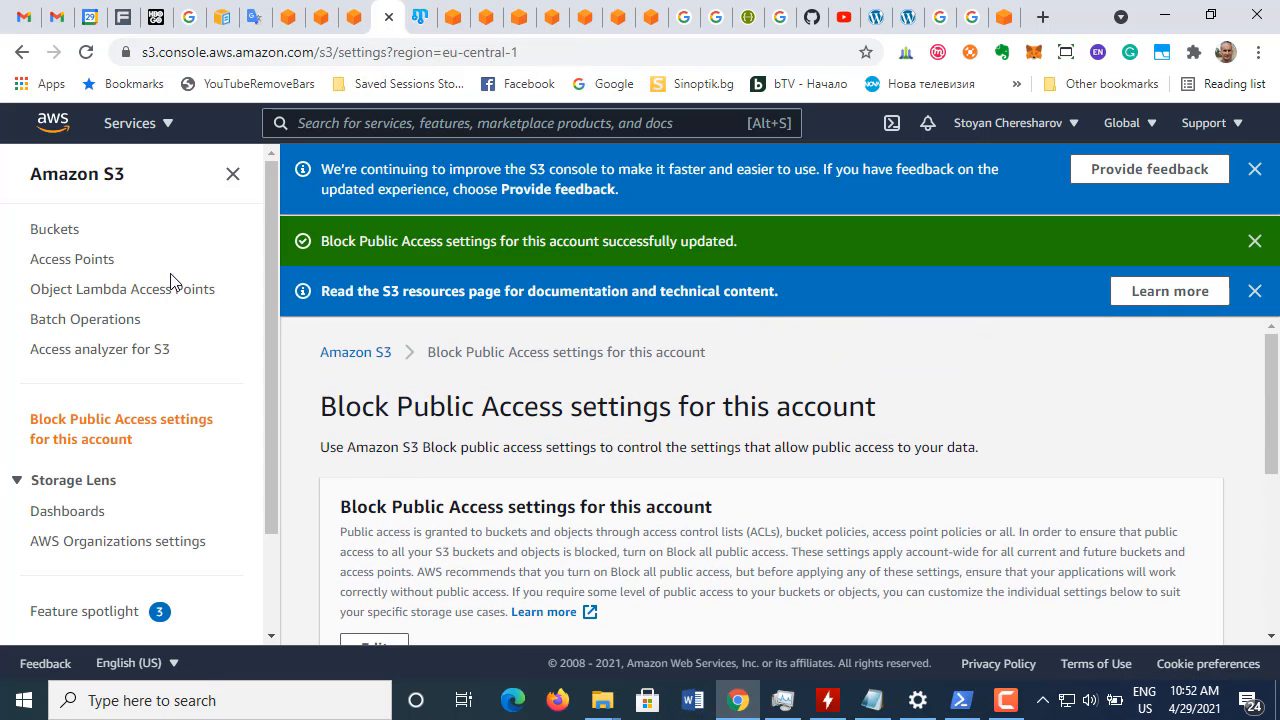
click(60, 232)
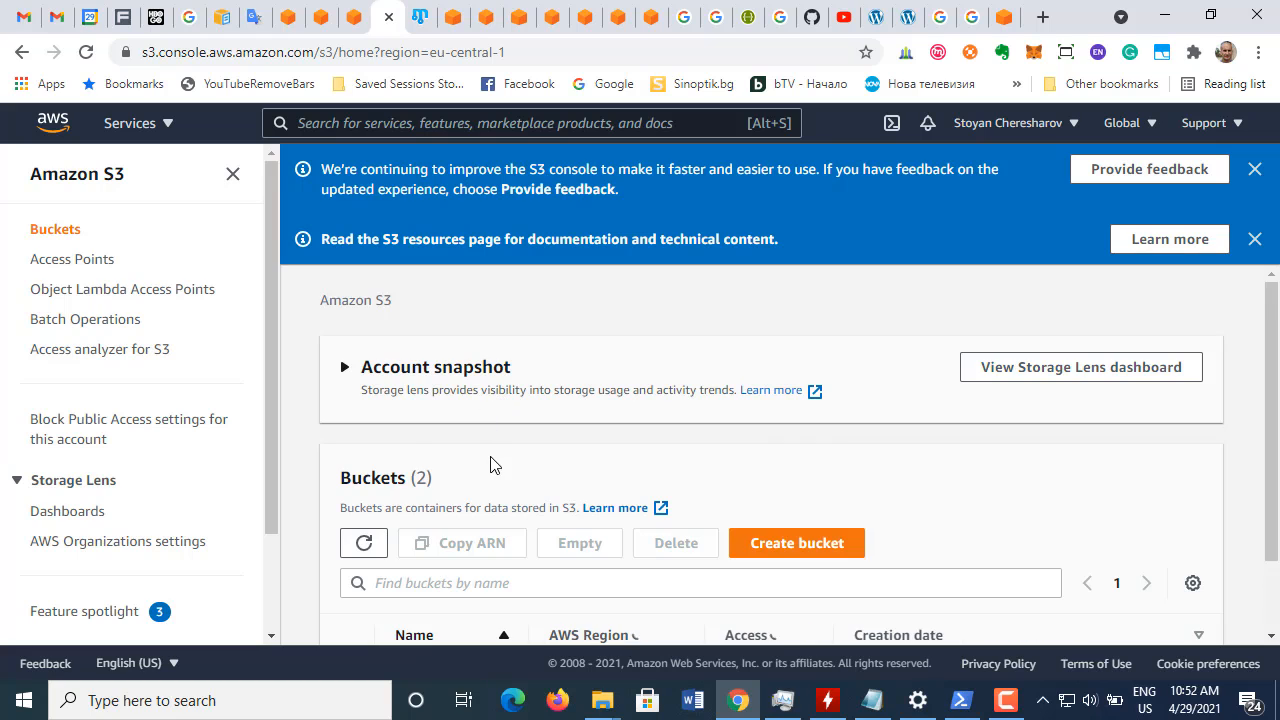
scroll(491, 460, down, 1)
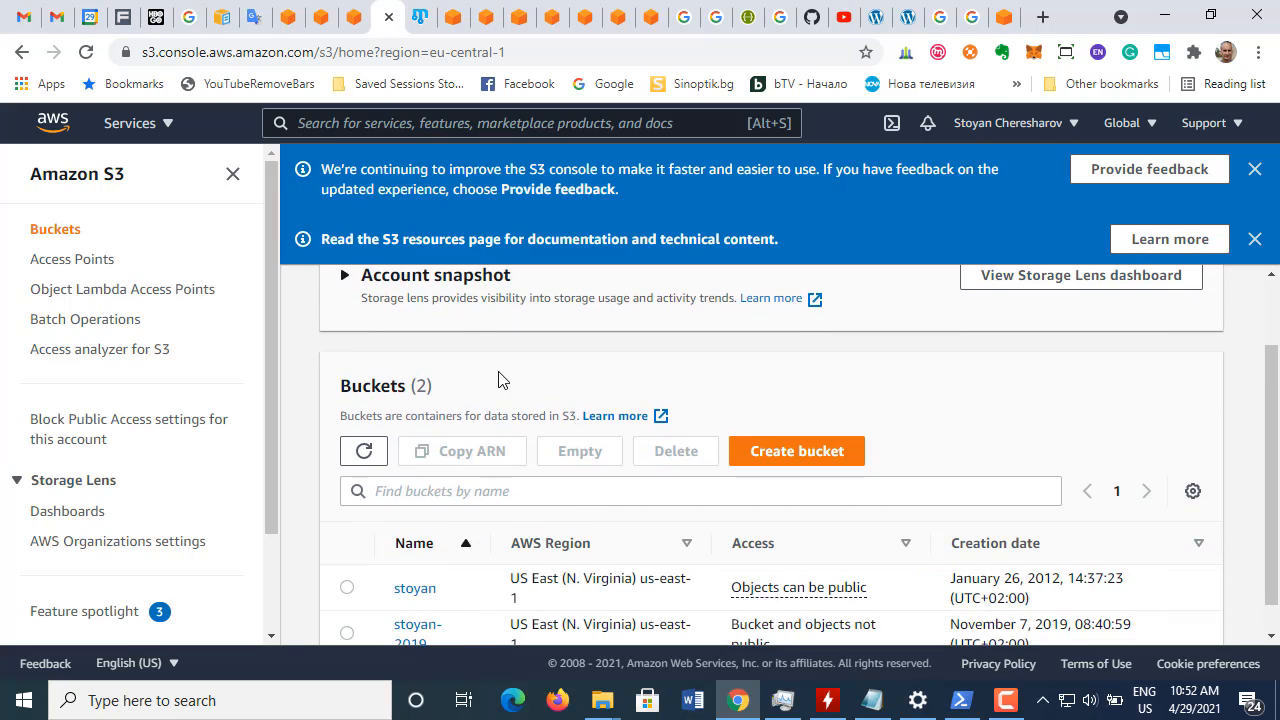
scroll(500, 385, down, 1)
scroll(500, 397, up, 2)
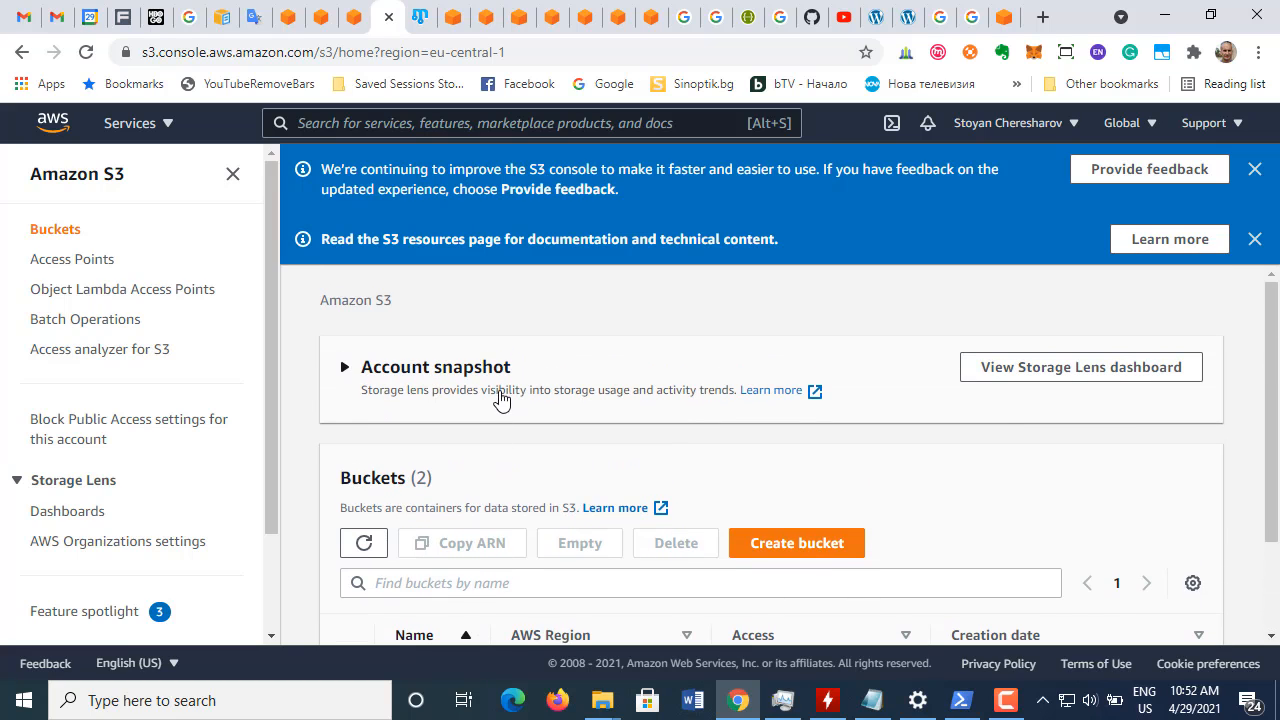
scroll(500, 397, down, 1)
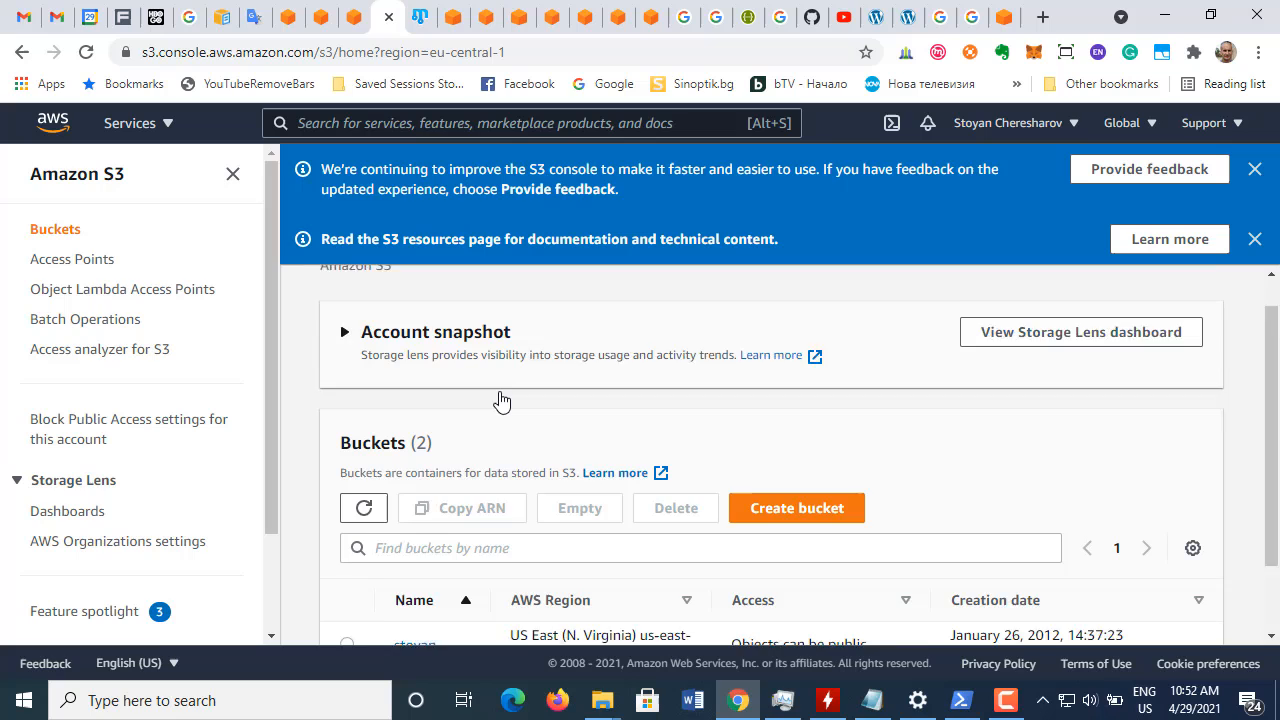
Read tutorial steps d to f on creating the bucket, giving it a unique name and choosing its AWS Region
click(350, 18)
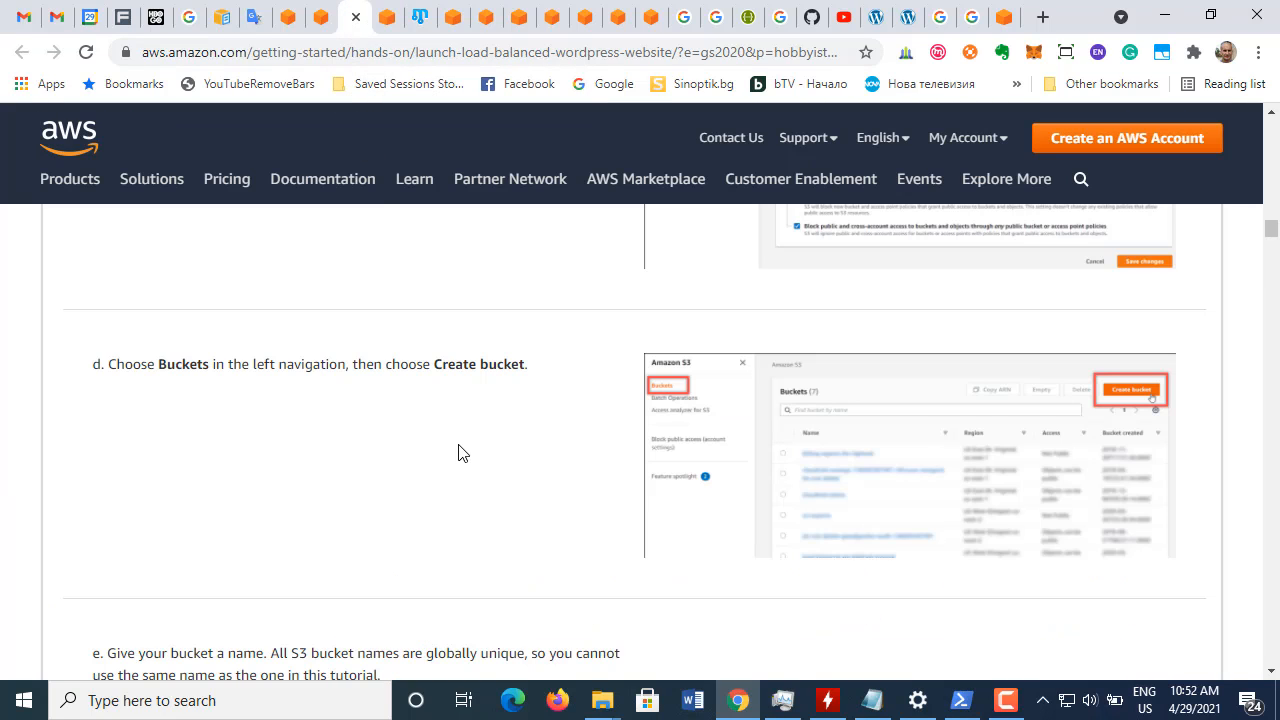
scroll(461, 449, down, 2)
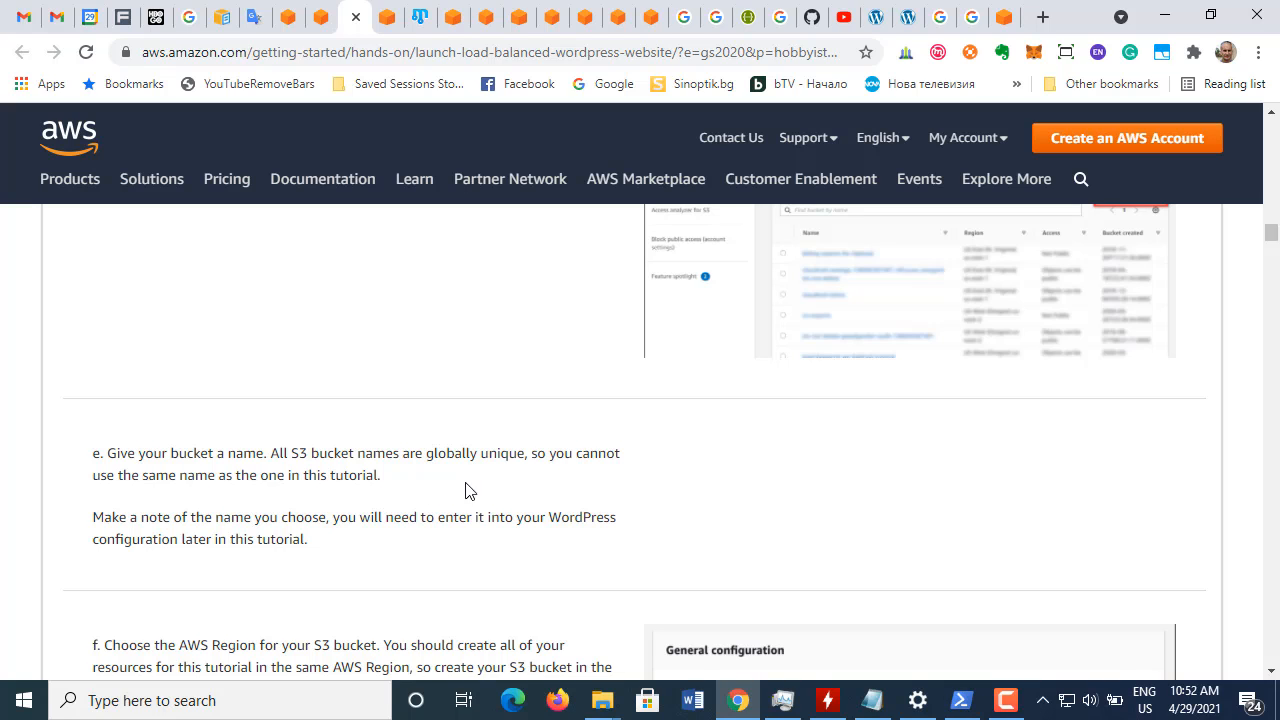
scroll(566, 491, up, 1)
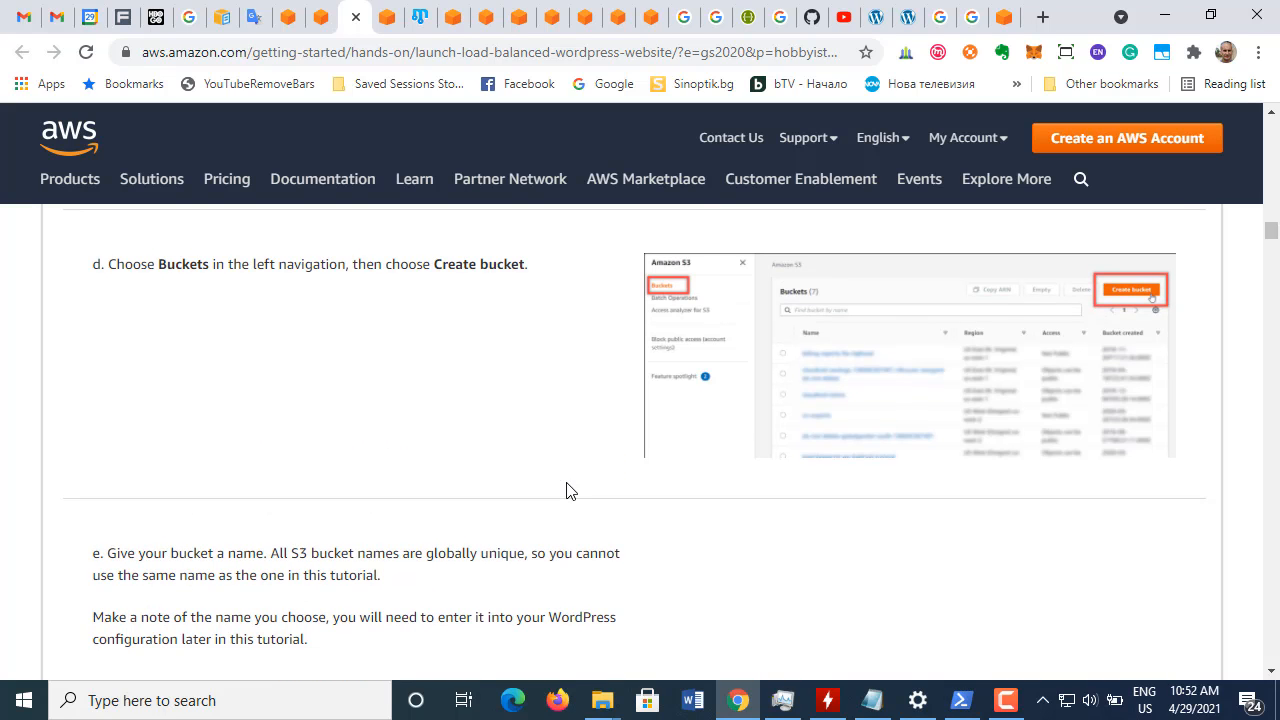
scroll(566, 491, down, 1)
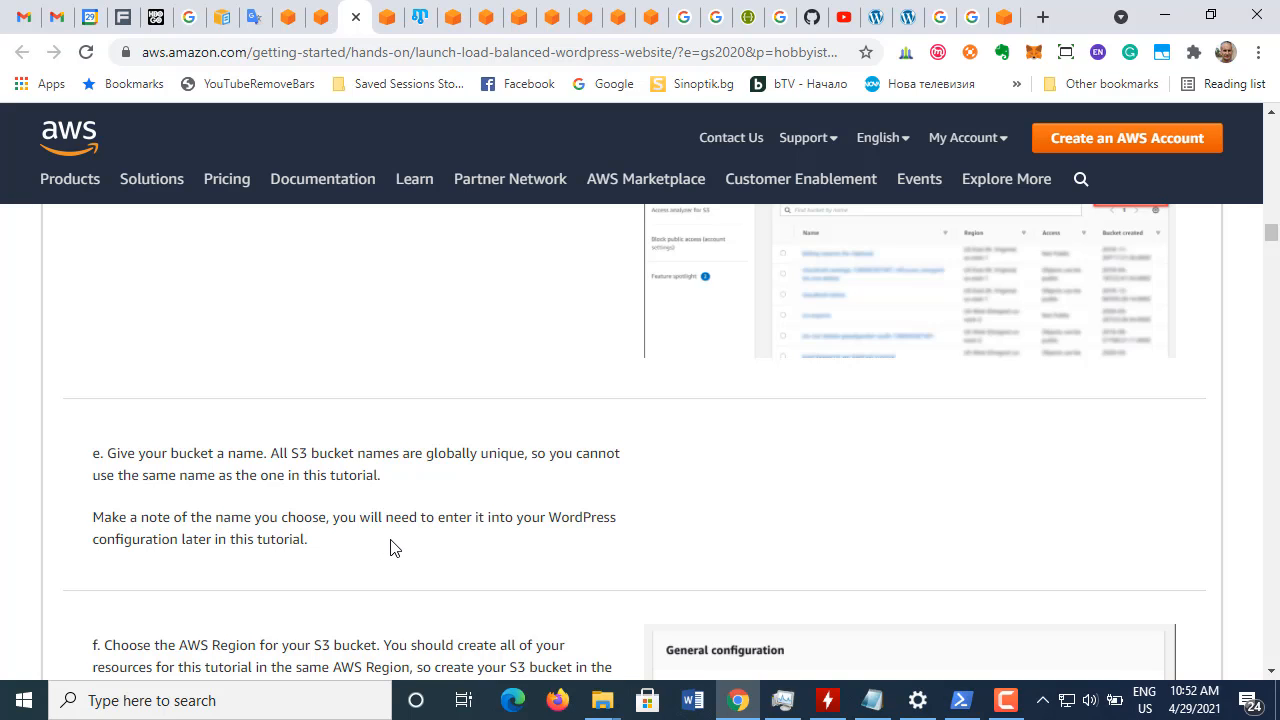
scroll(393, 547, down, 2)
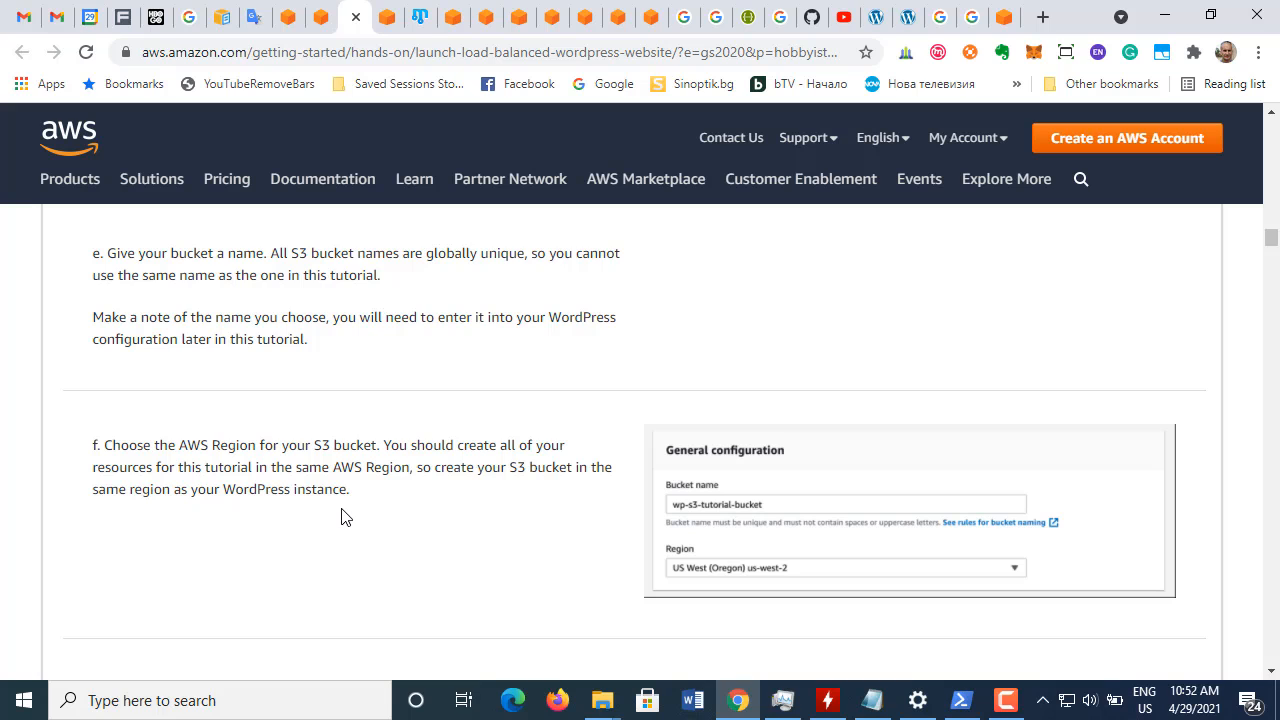
Check in the S3 console whether the global region selector applies to S3
click(386, 18)
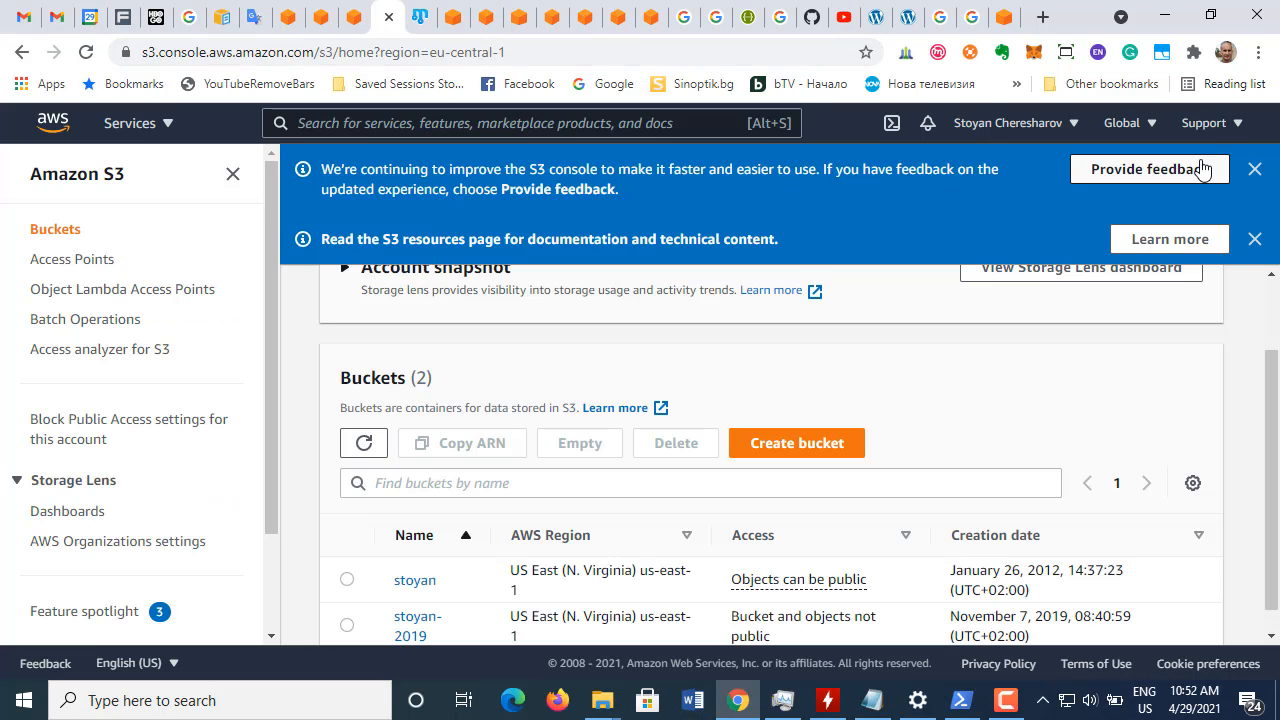
click(1151, 129)
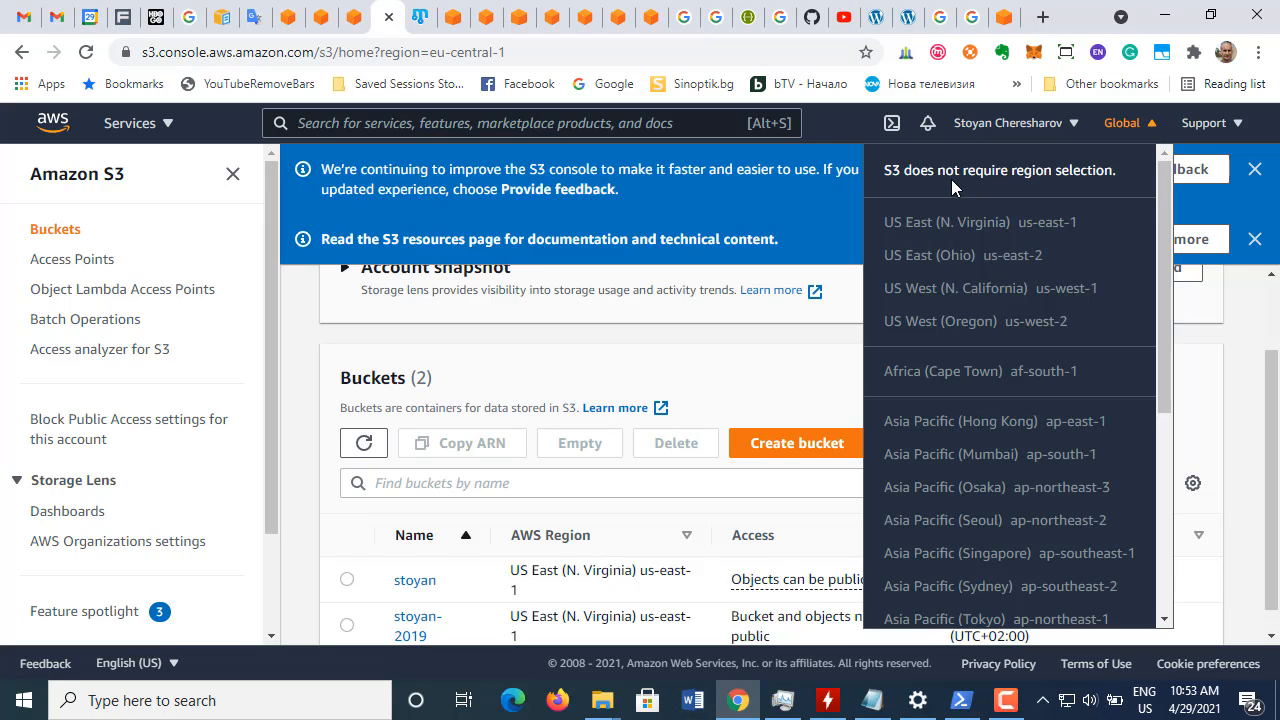
click(680, 365)
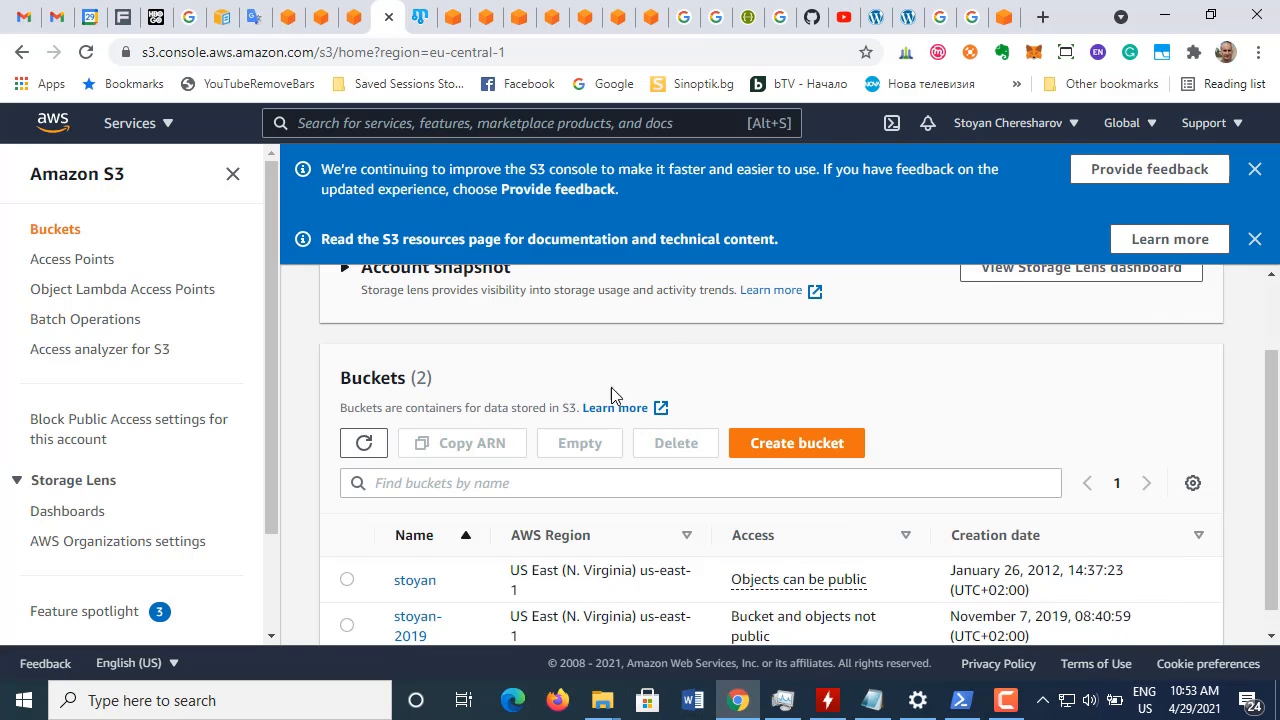
Start creating a new bucket and set its AWS Region to US West (Oregon) us-west-2
scroll(790, 410, down, 1)
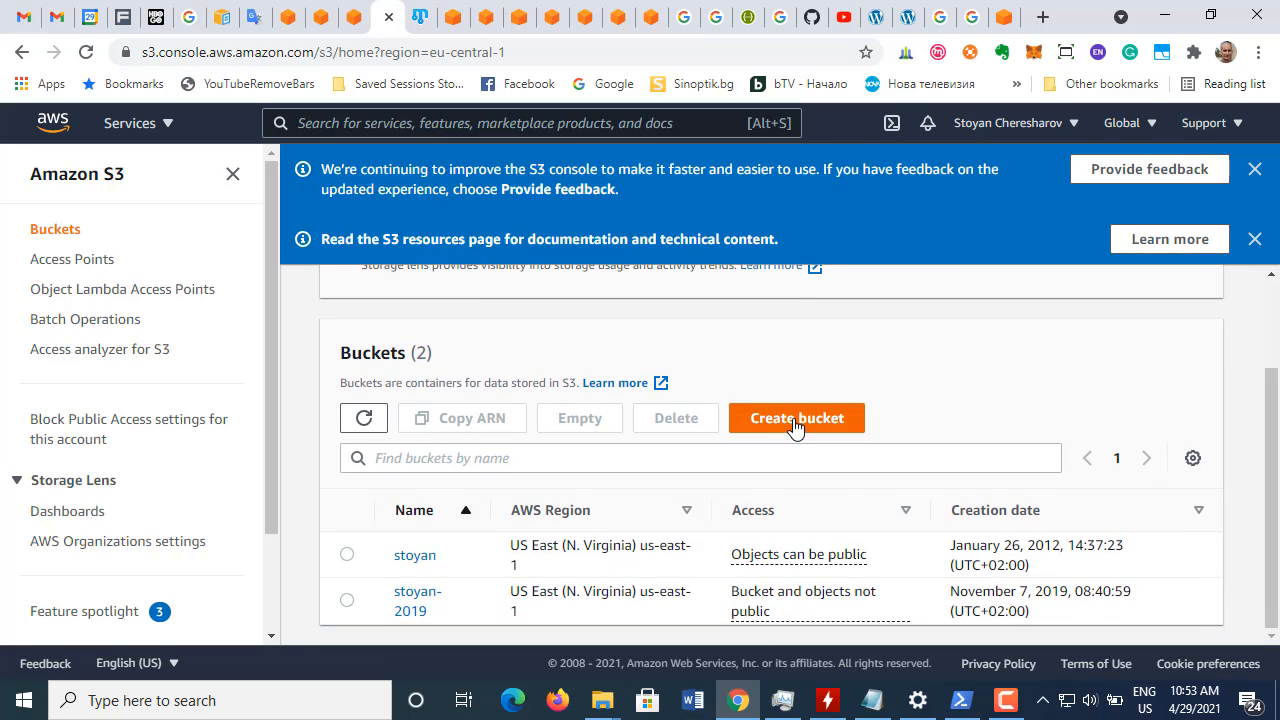
click(802, 418)
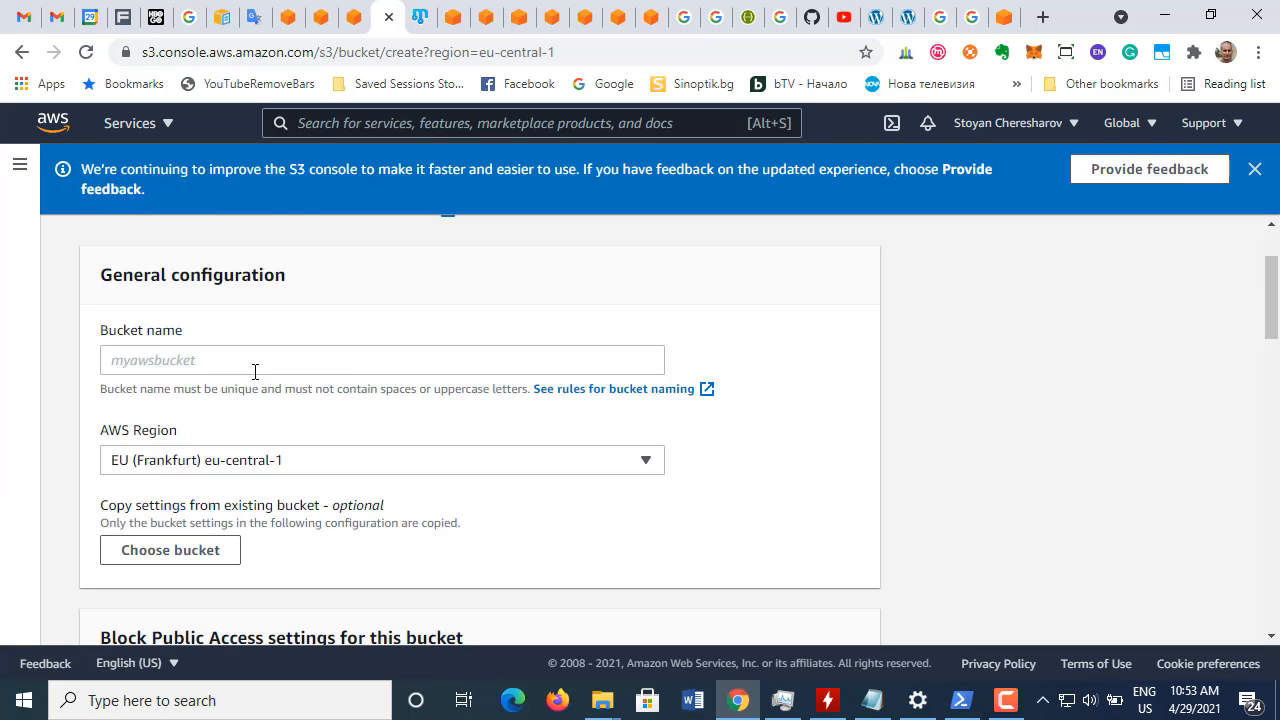
click(324, 358)
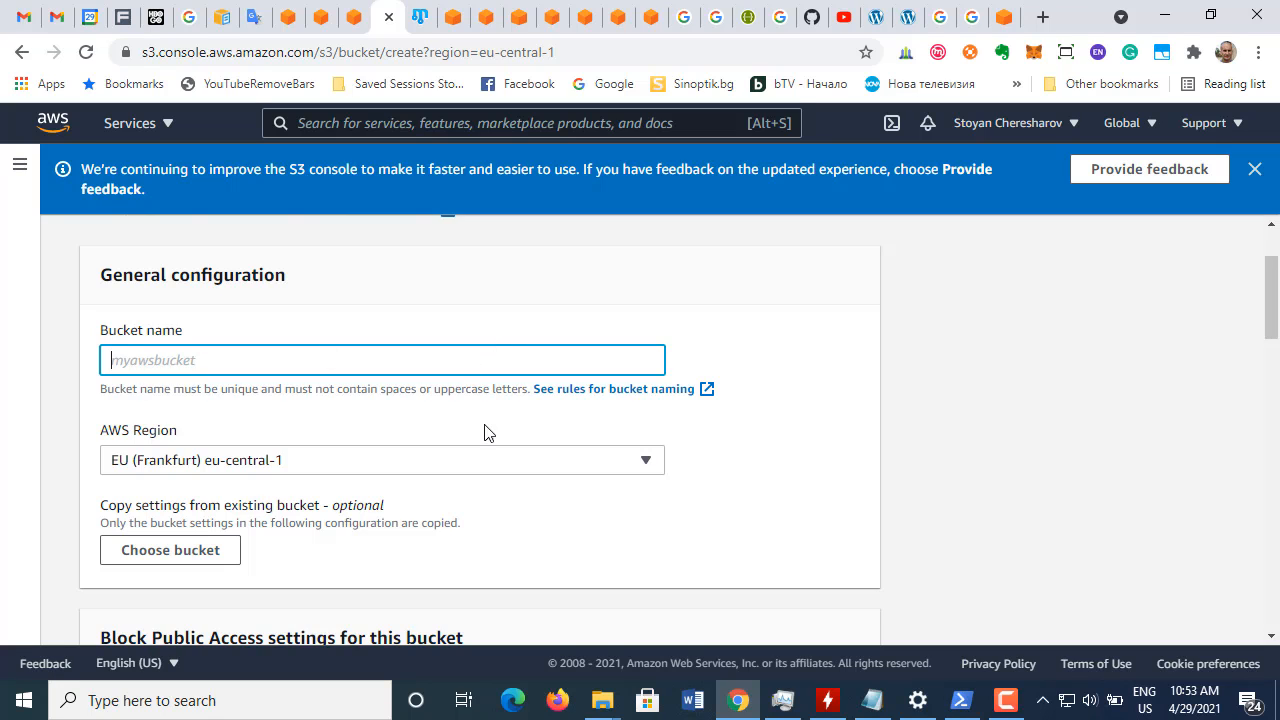
click(645, 460)
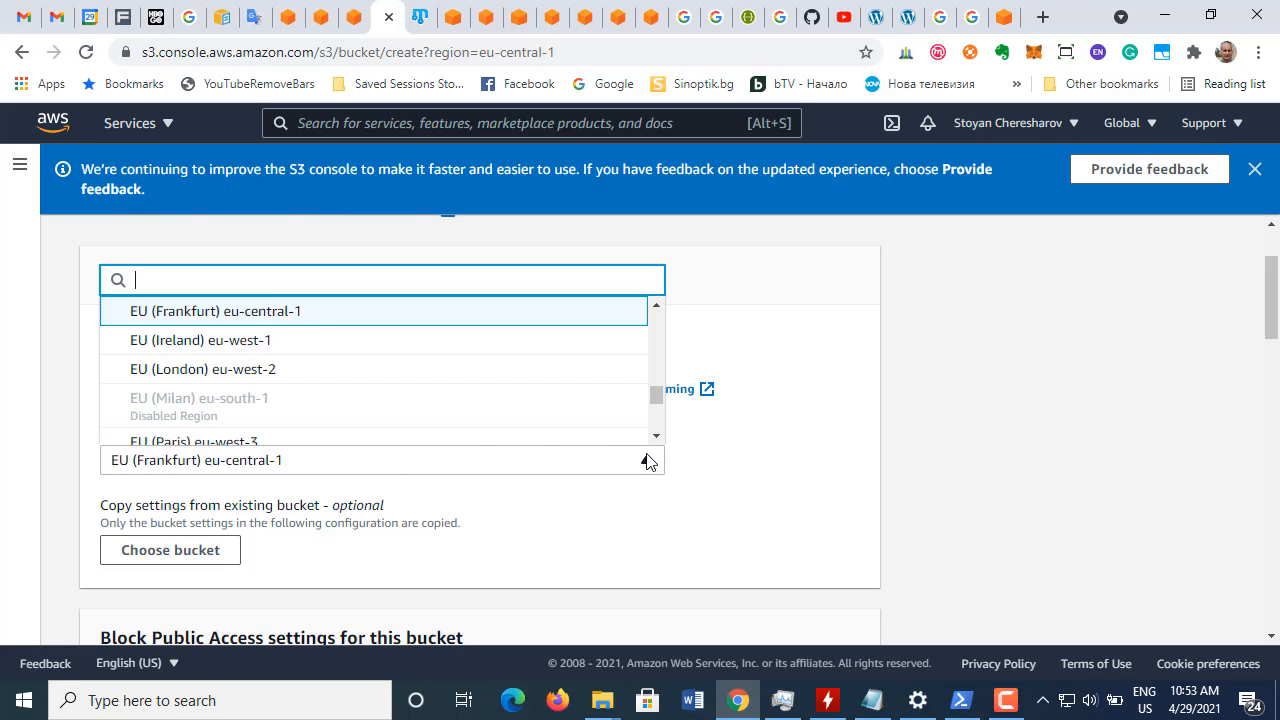
scroll(518, 407, down, 3)
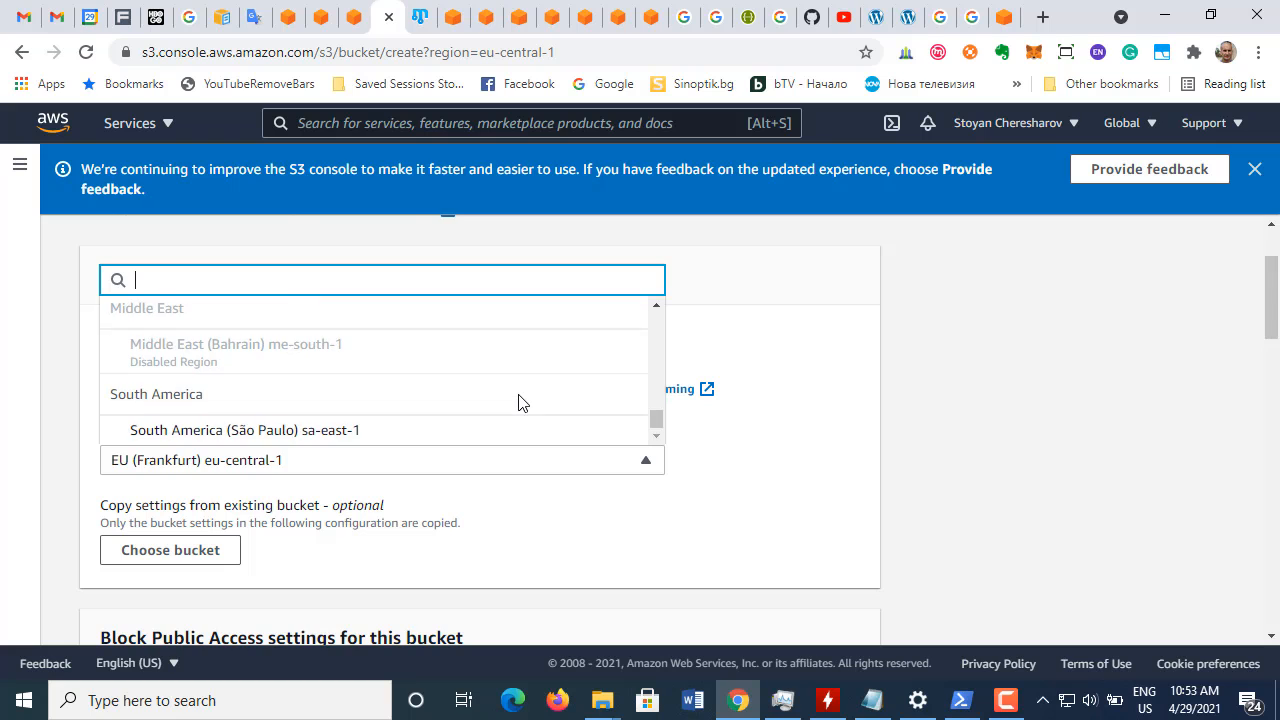
scroll(518, 403, up, 2)
scroll(518, 402, up, 4)
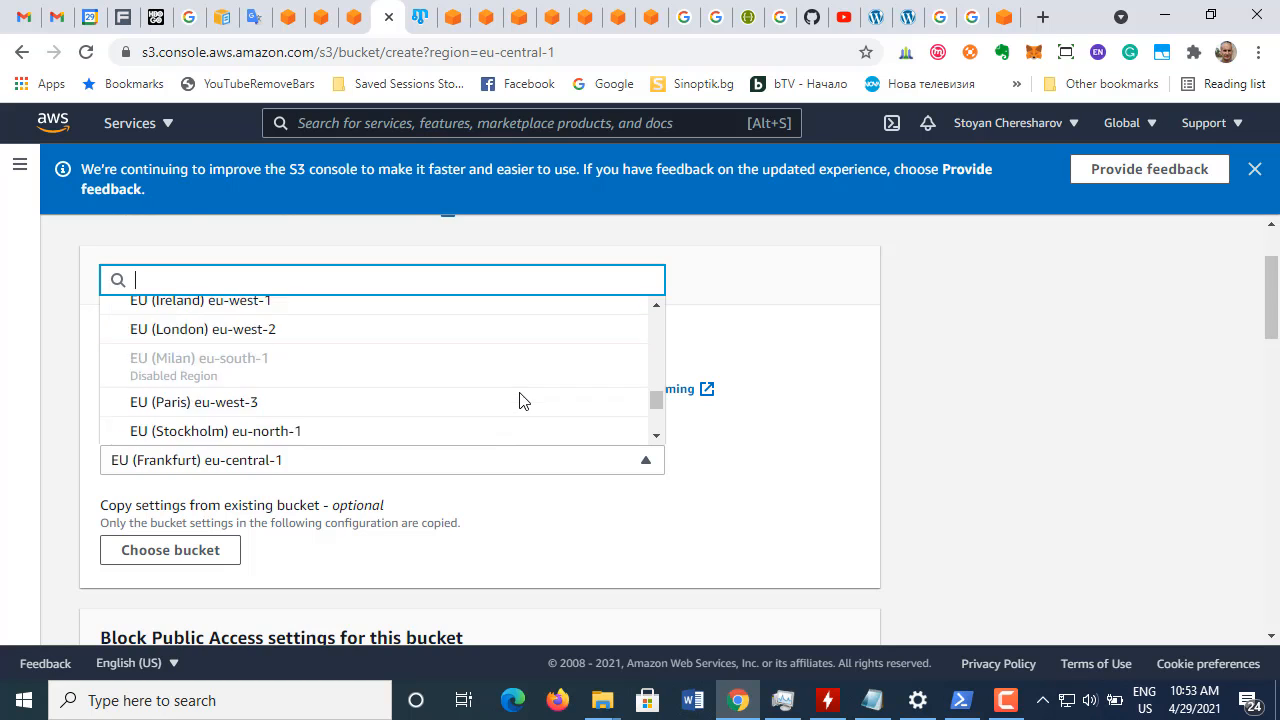
scroll(520, 400, up, 5)
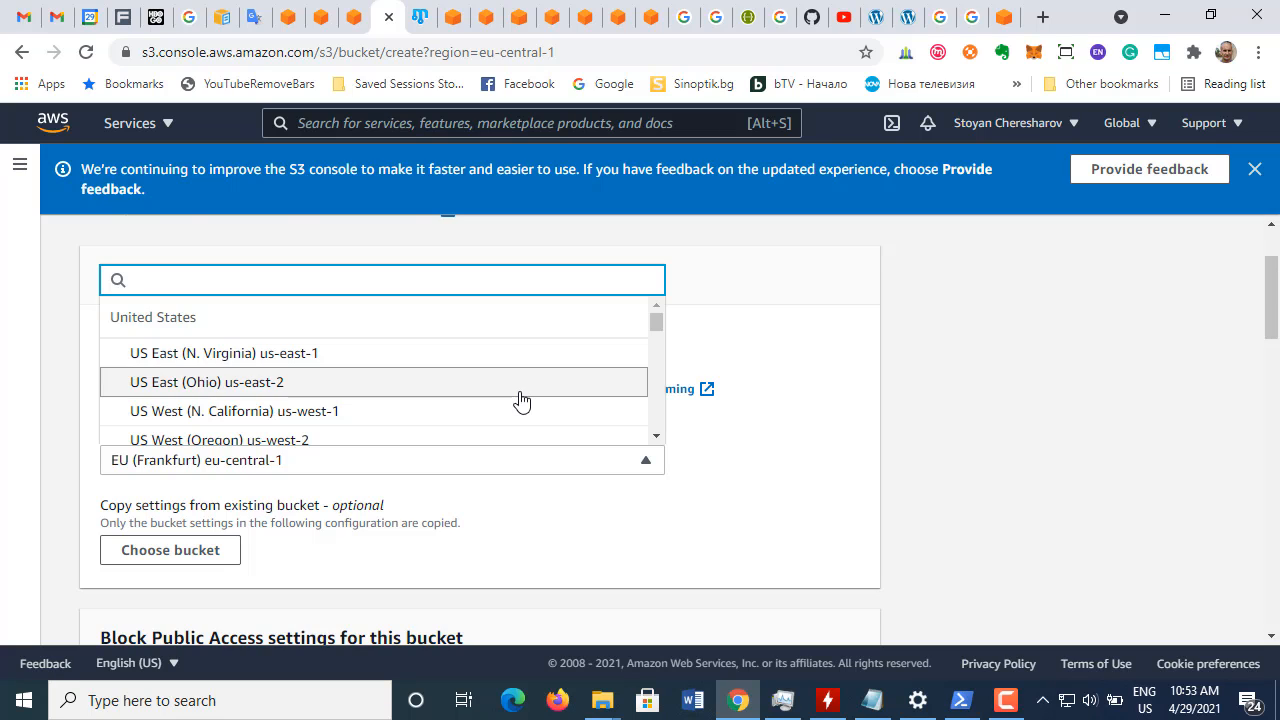
scroll(518, 400, down, 1)
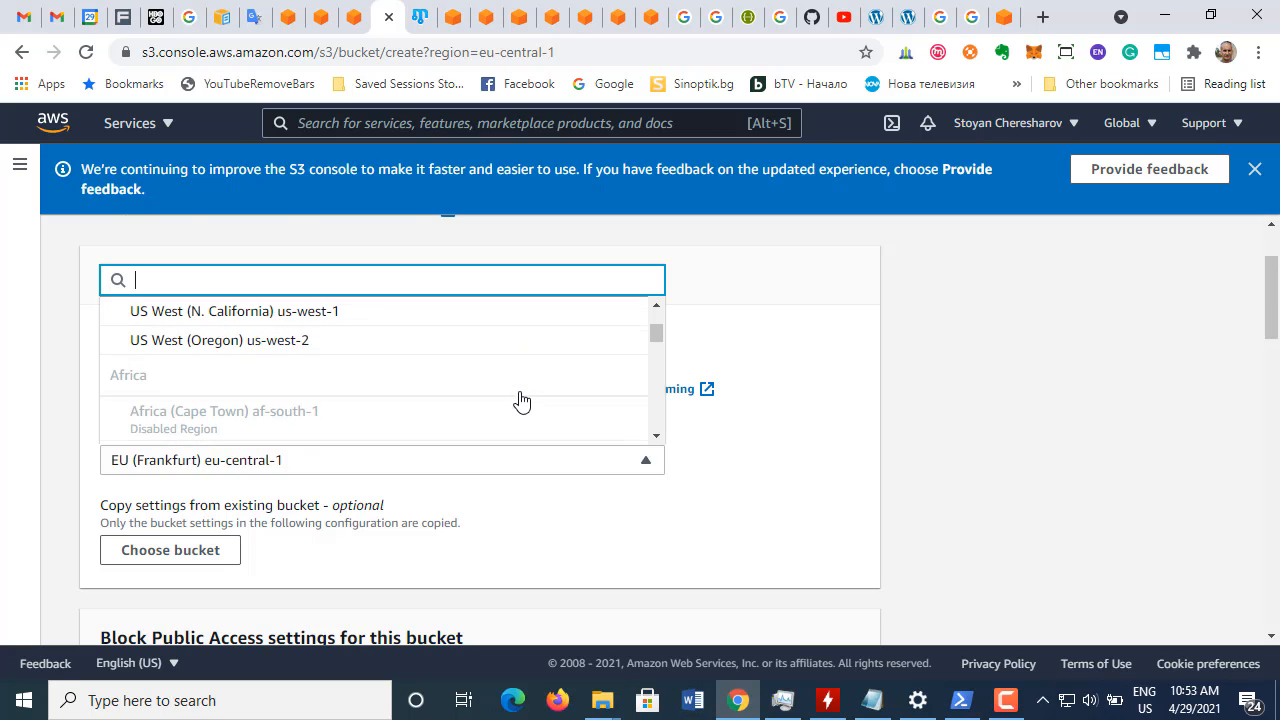
click(334, 344)
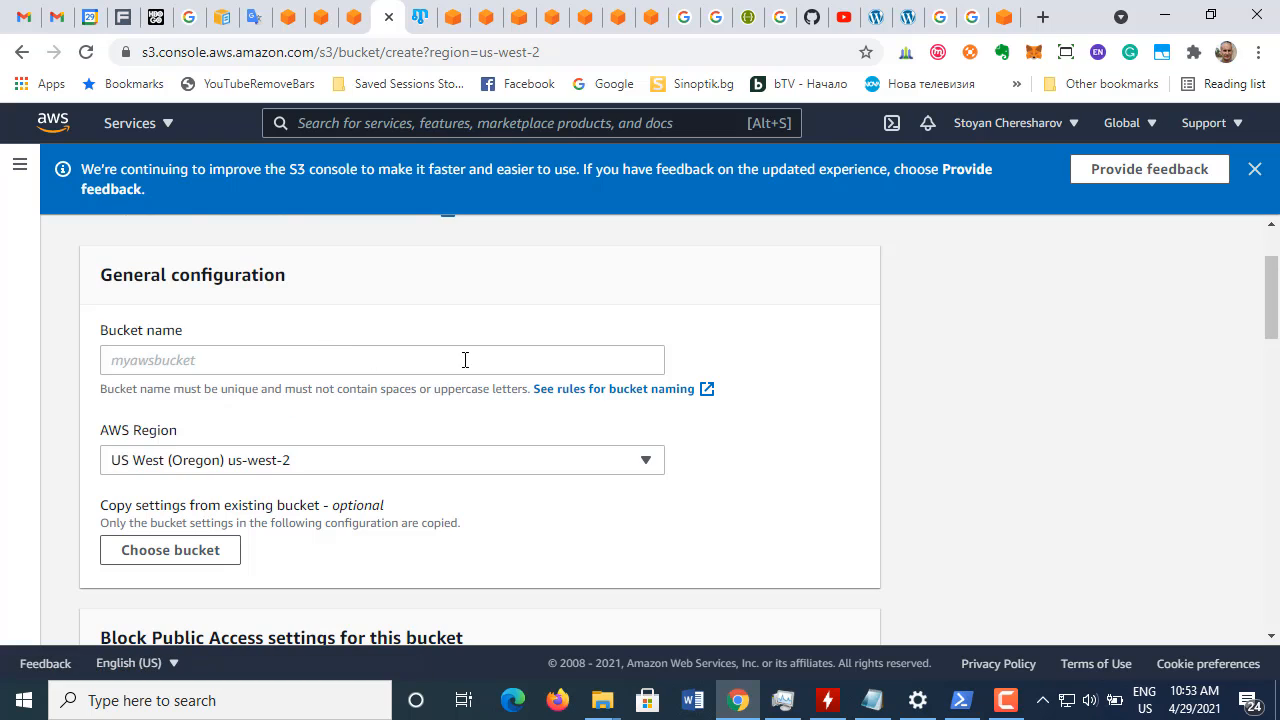
Review the new bucket form's sections on Block Public Access, Bucket Versioning, Tags, Default encryption and Advanced settings
click(226, 358)
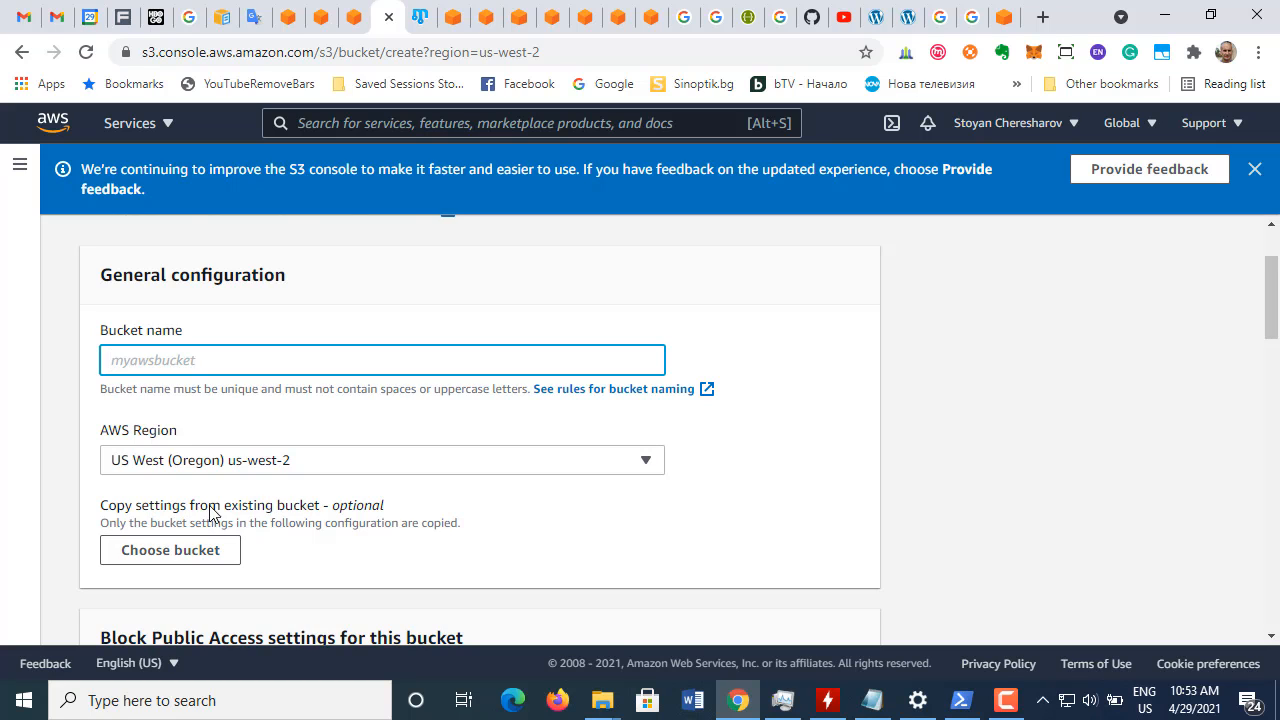
scroll(346, 531, down, 3)
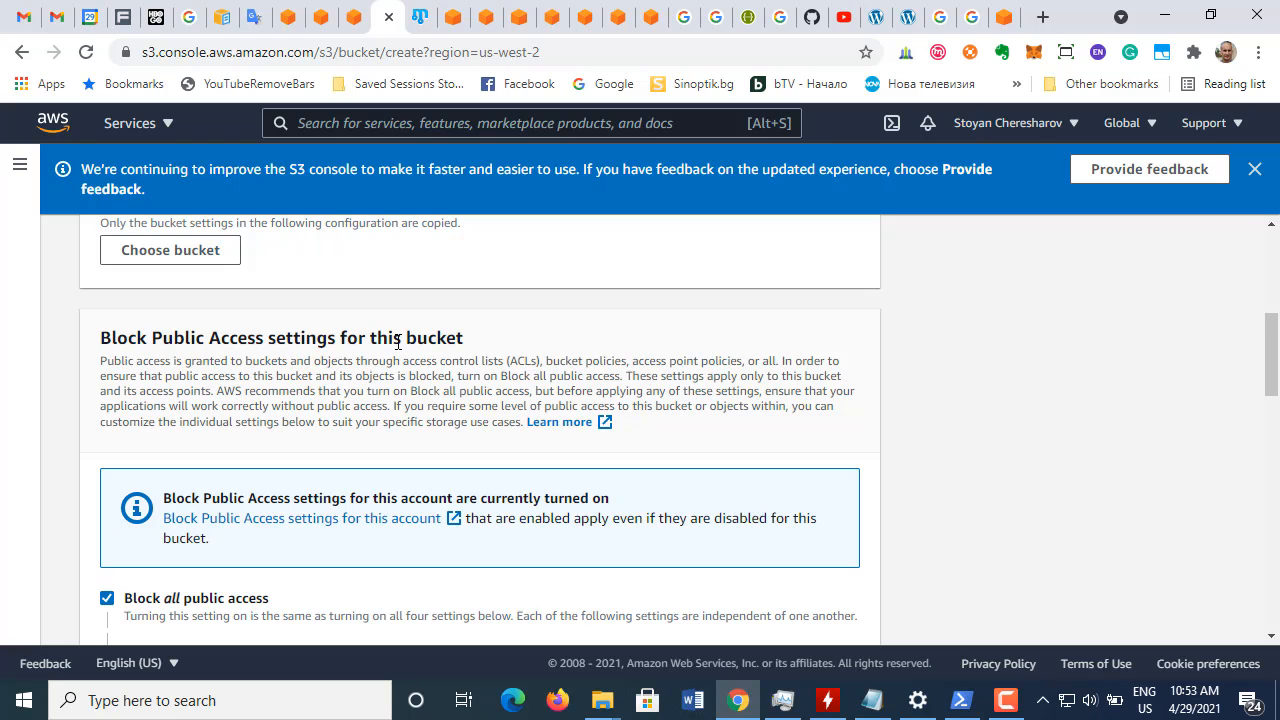
scroll(509, 355, down, 3)
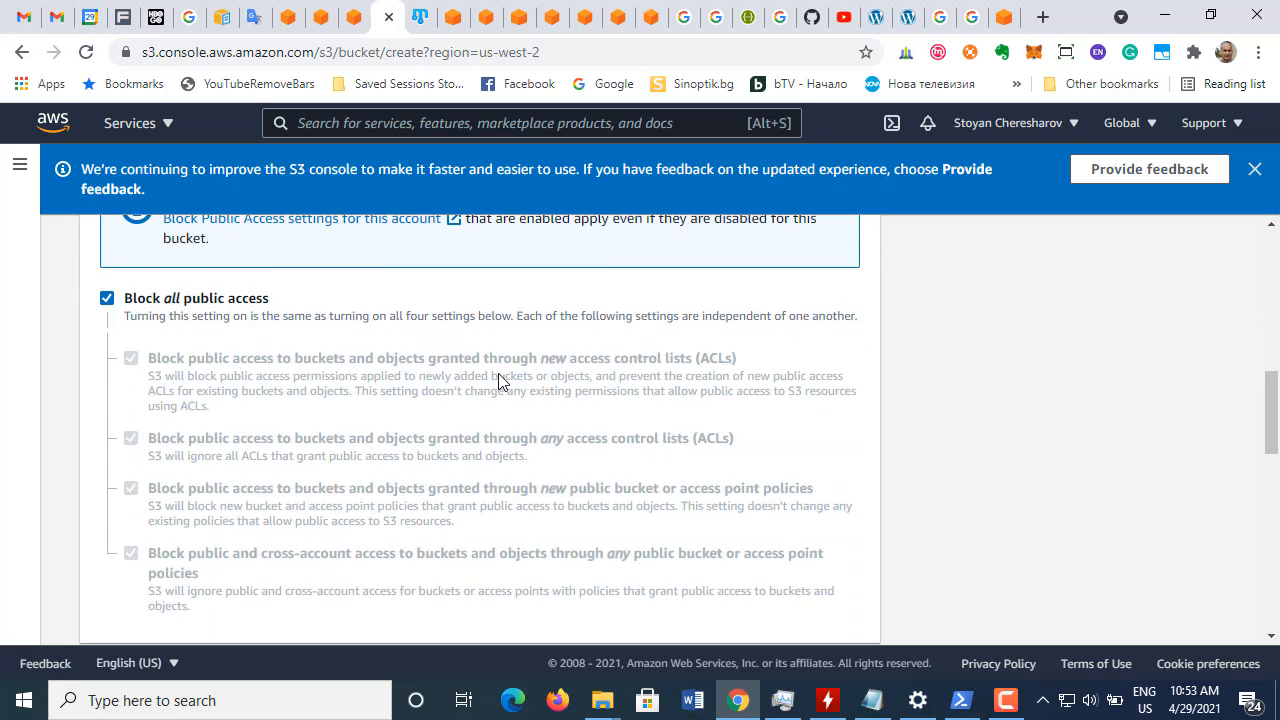
scroll(500, 381, down, 2)
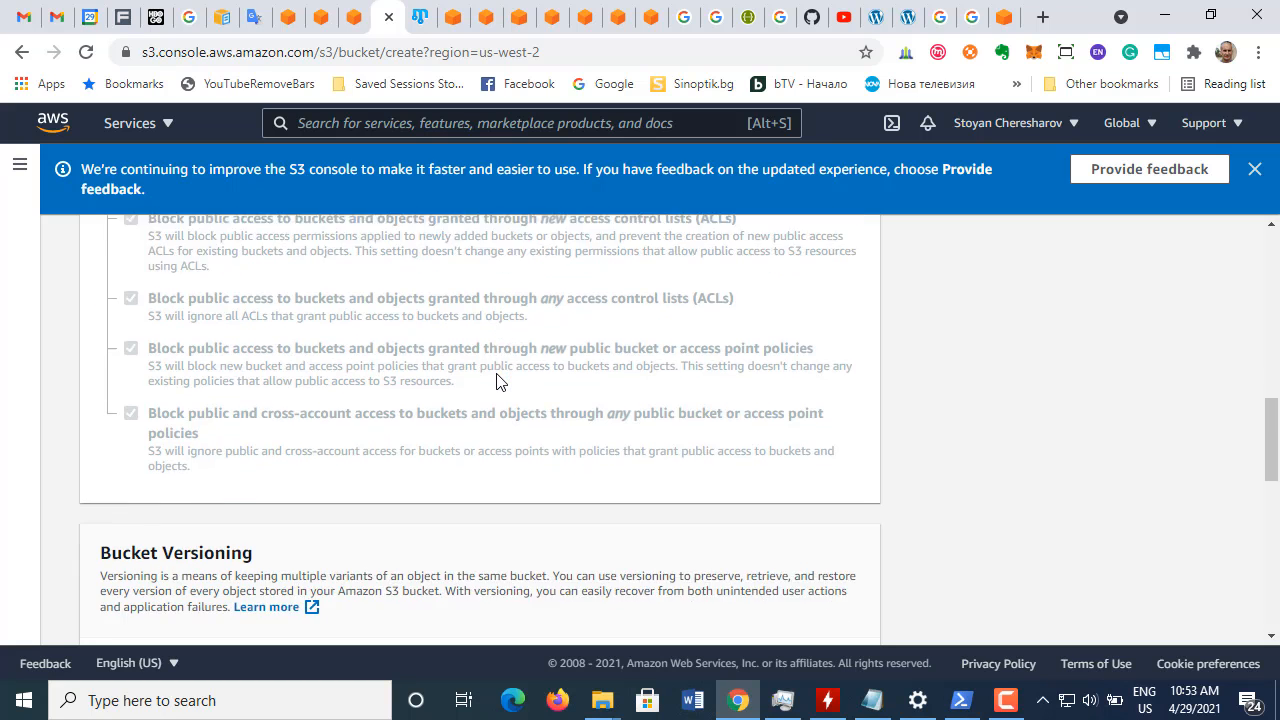
scroll(500, 381, up, 3)
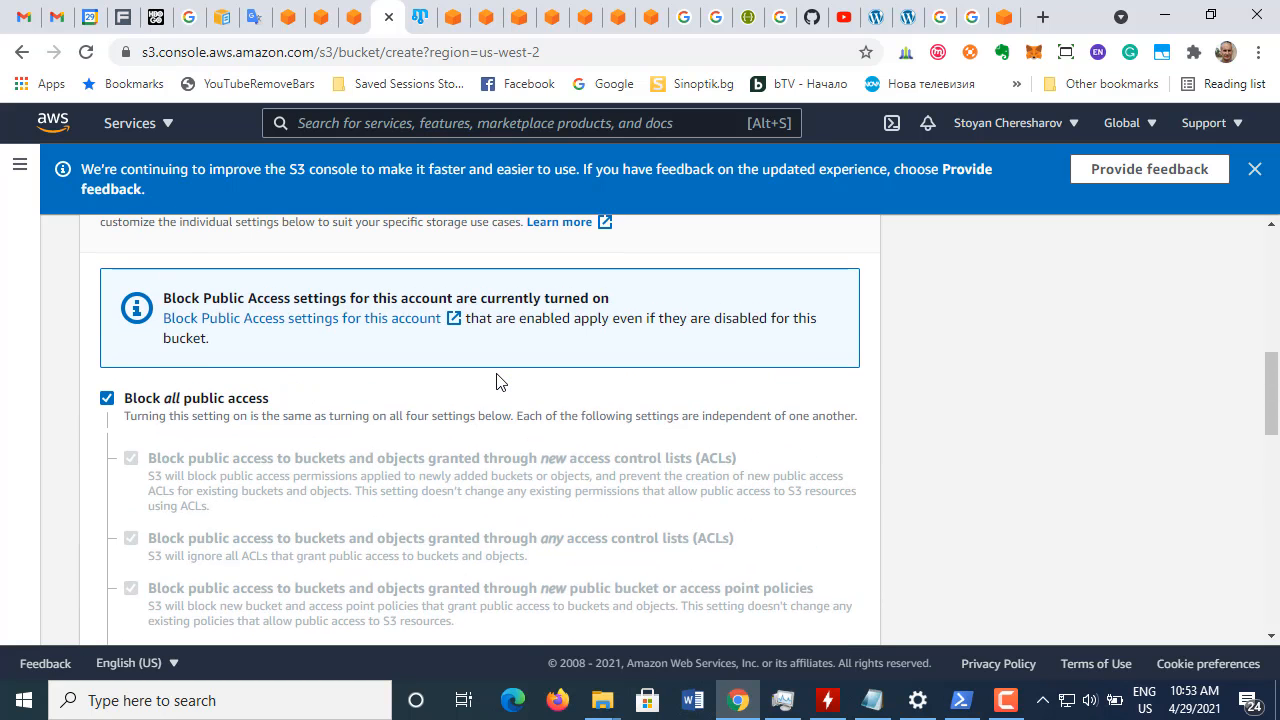
scroll(500, 381, up, 1)
scroll(497, 376, down, 5)
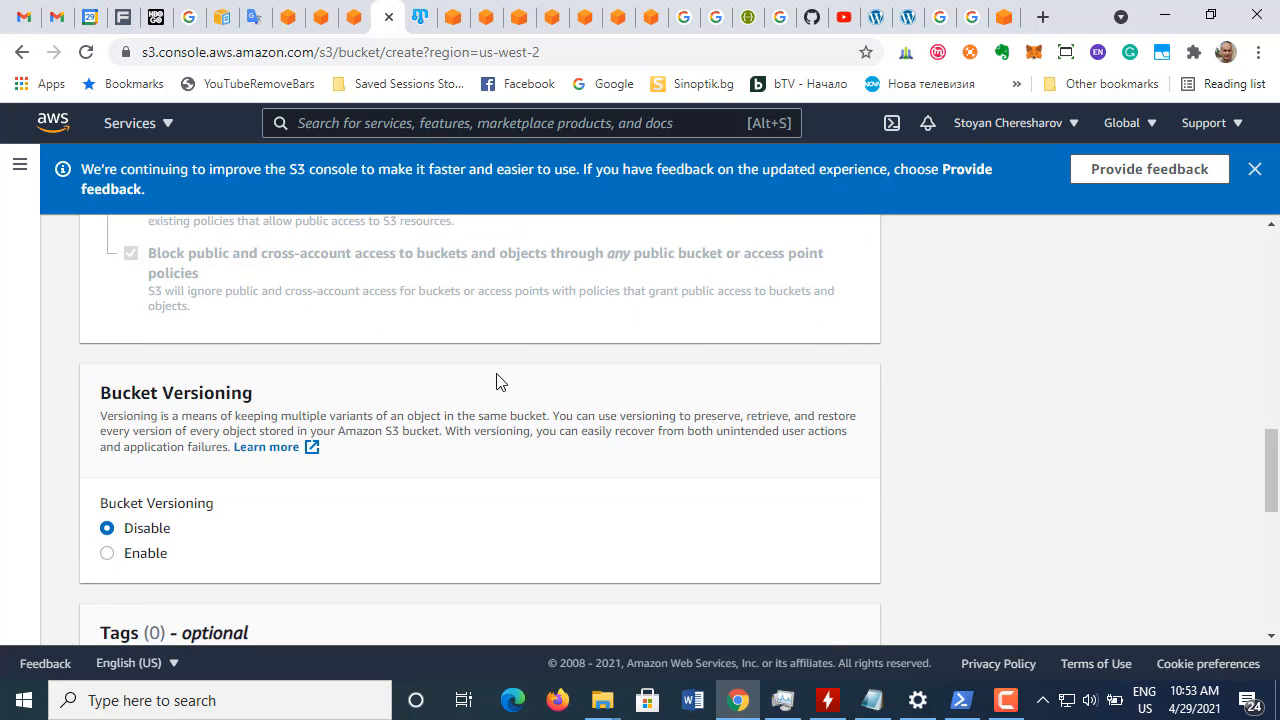
scroll(497, 381, down, 3)
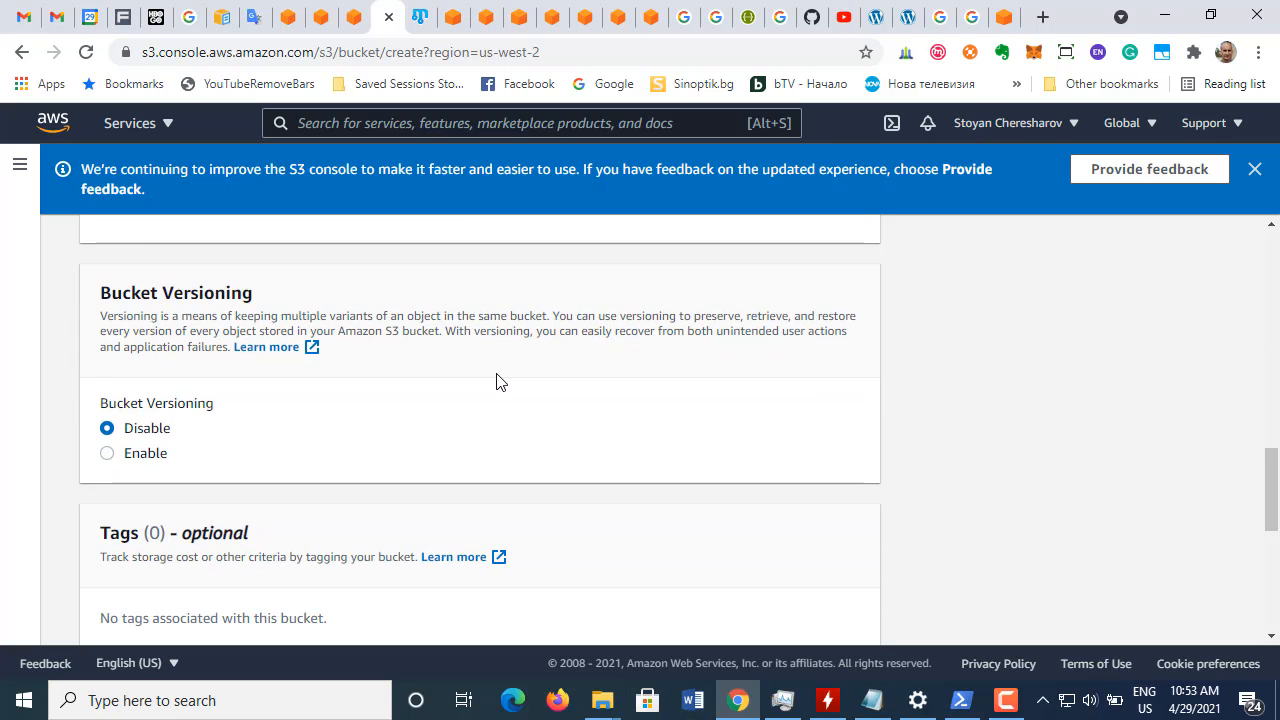
scroll(497, 381, down, 1)
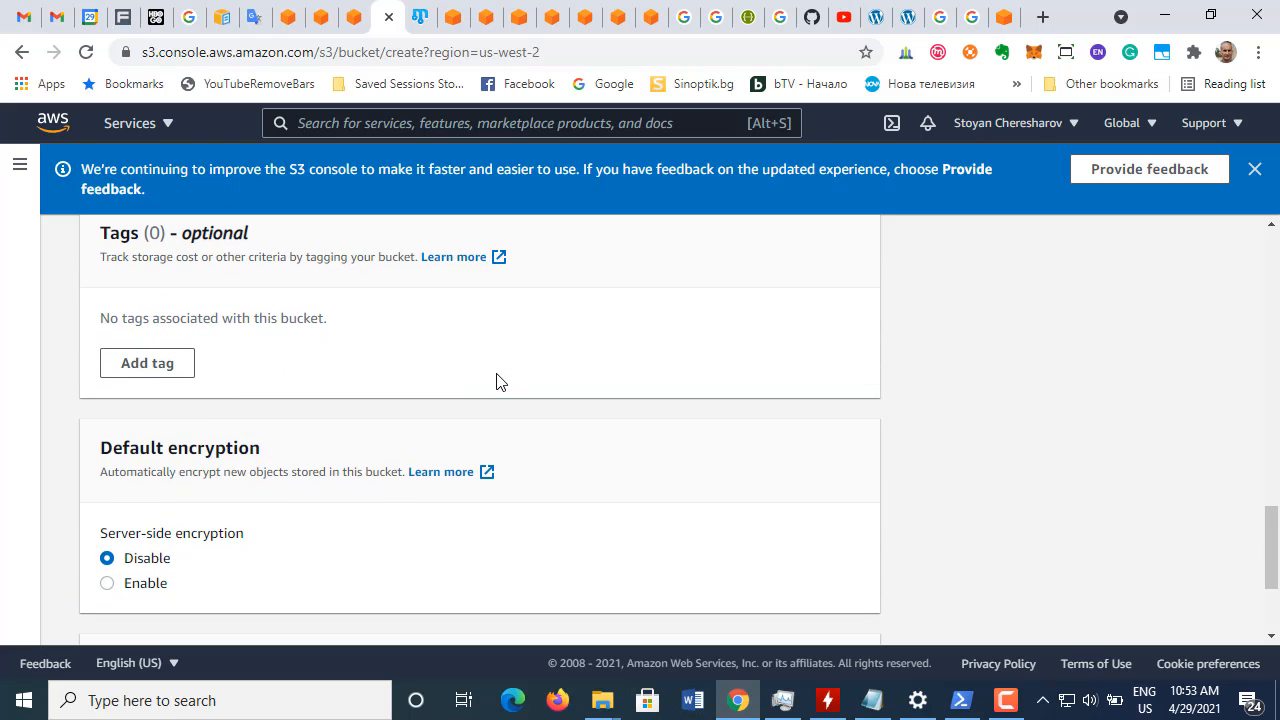
scroll(497, 381, down, 1)
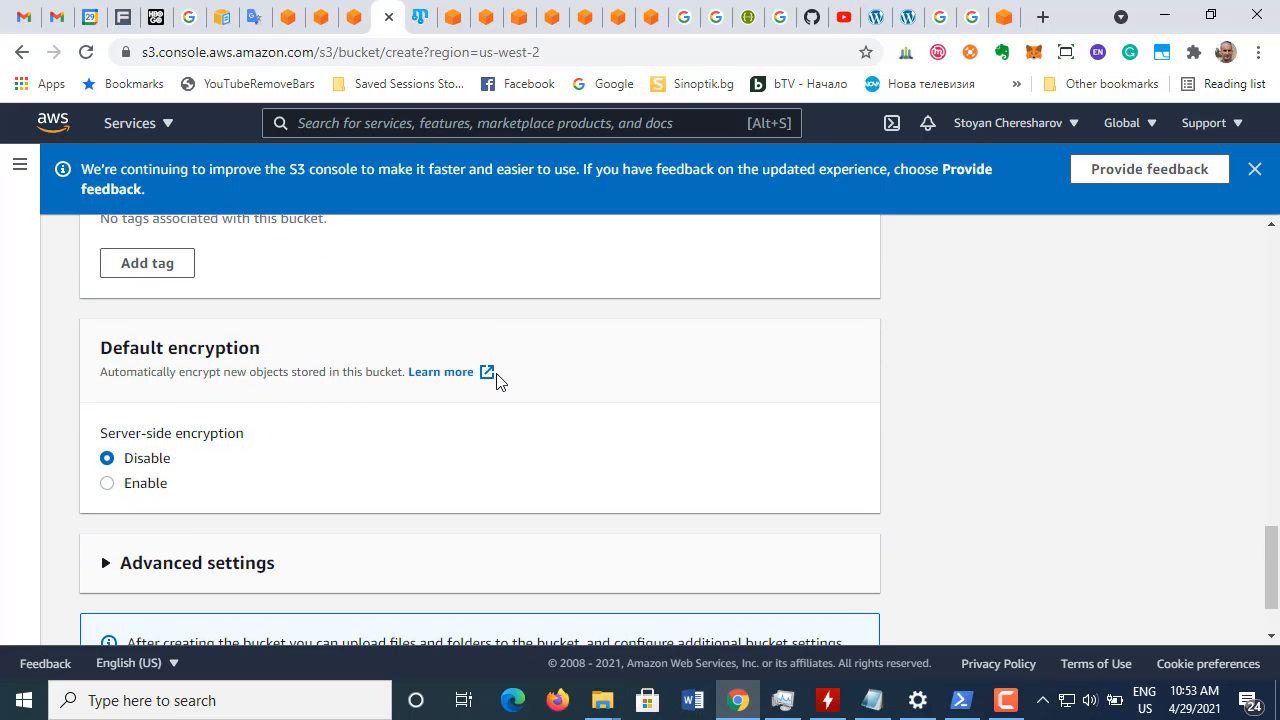
scroll(497, 381, down, 1)
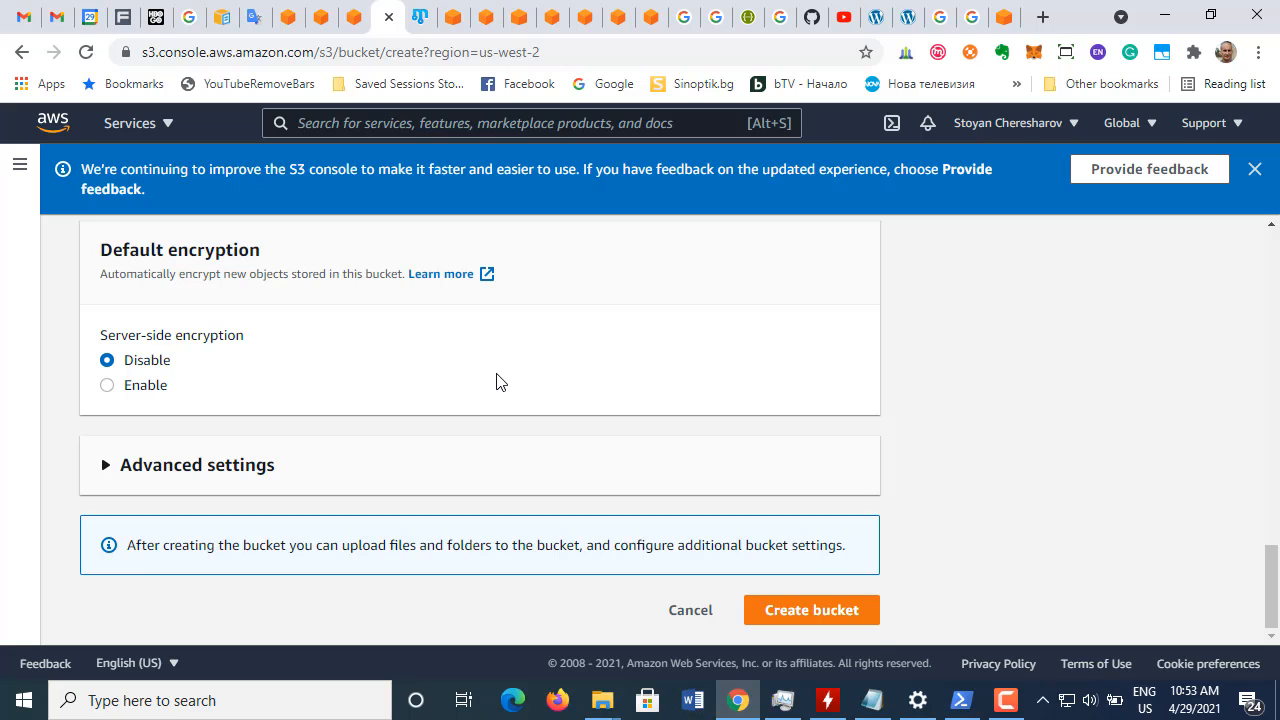
scroll(497, 381, up, 5)
scroll(497, 381, up, 10)
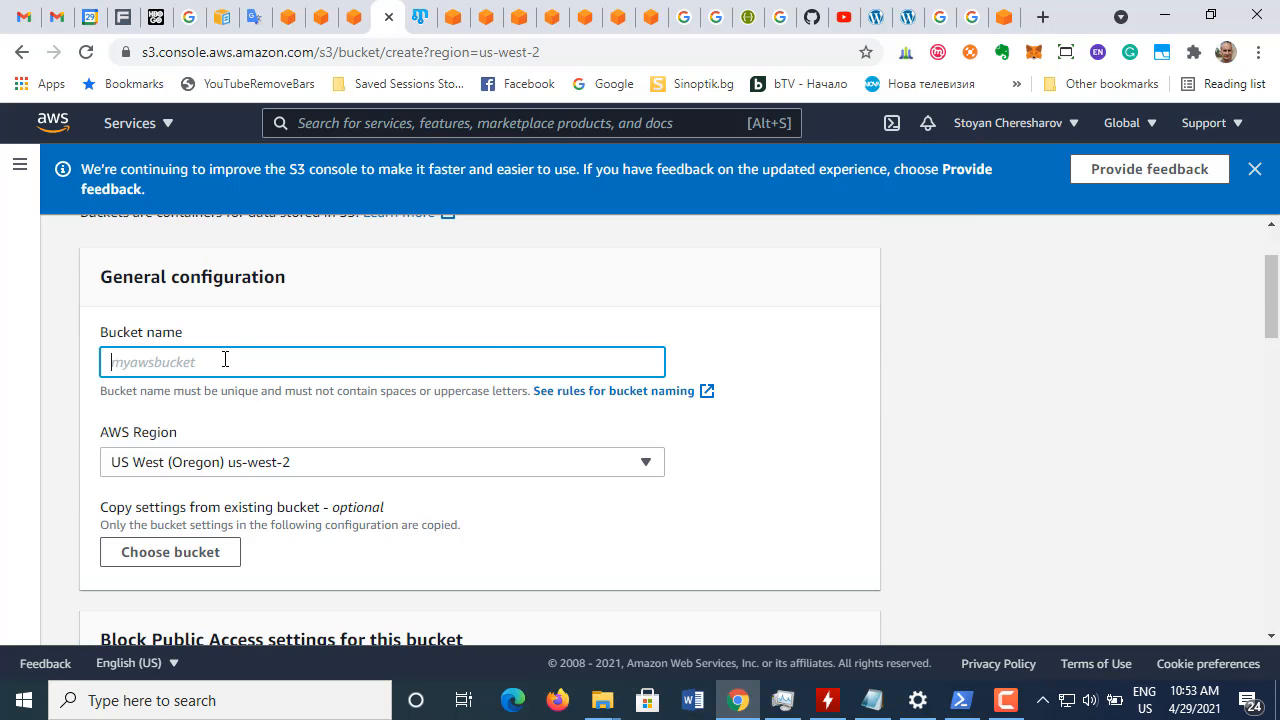
Name the bucket after the tutorial's example wp-s3-tutorial-bucket, with the owner's first name and a hyphen inserted after "wp-s3-"
click(352, 17)
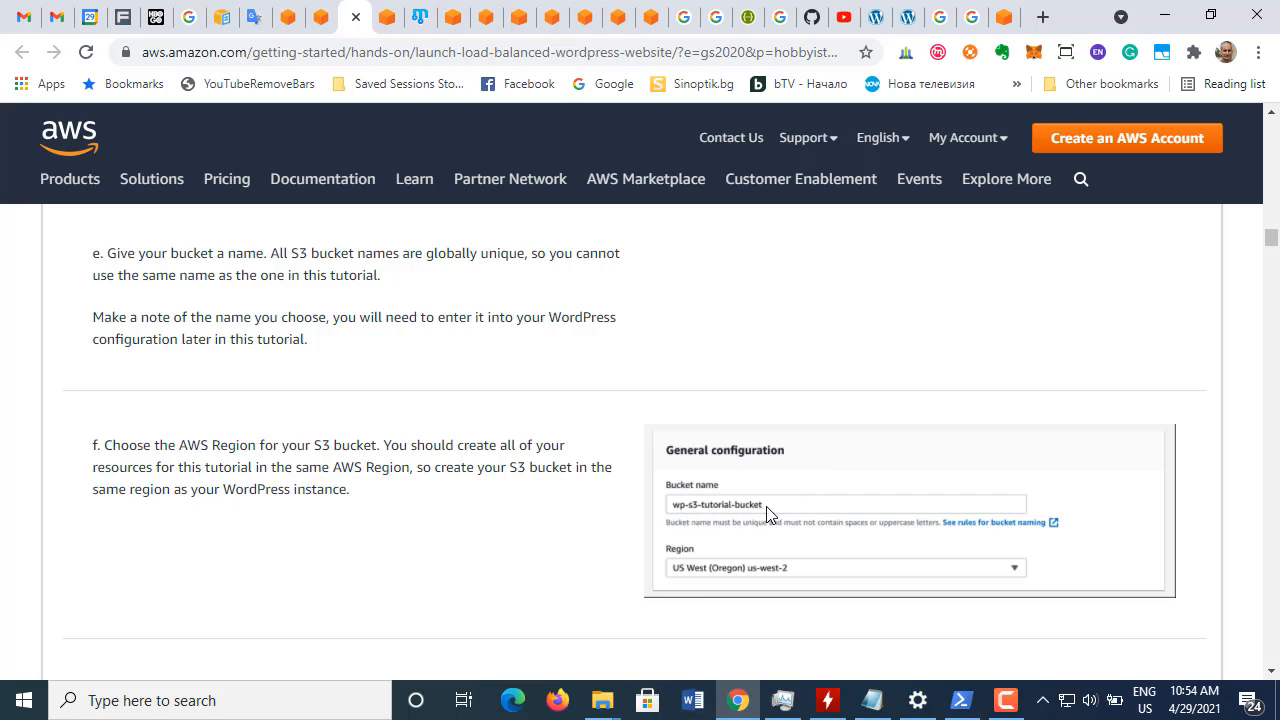
click(389, 28)
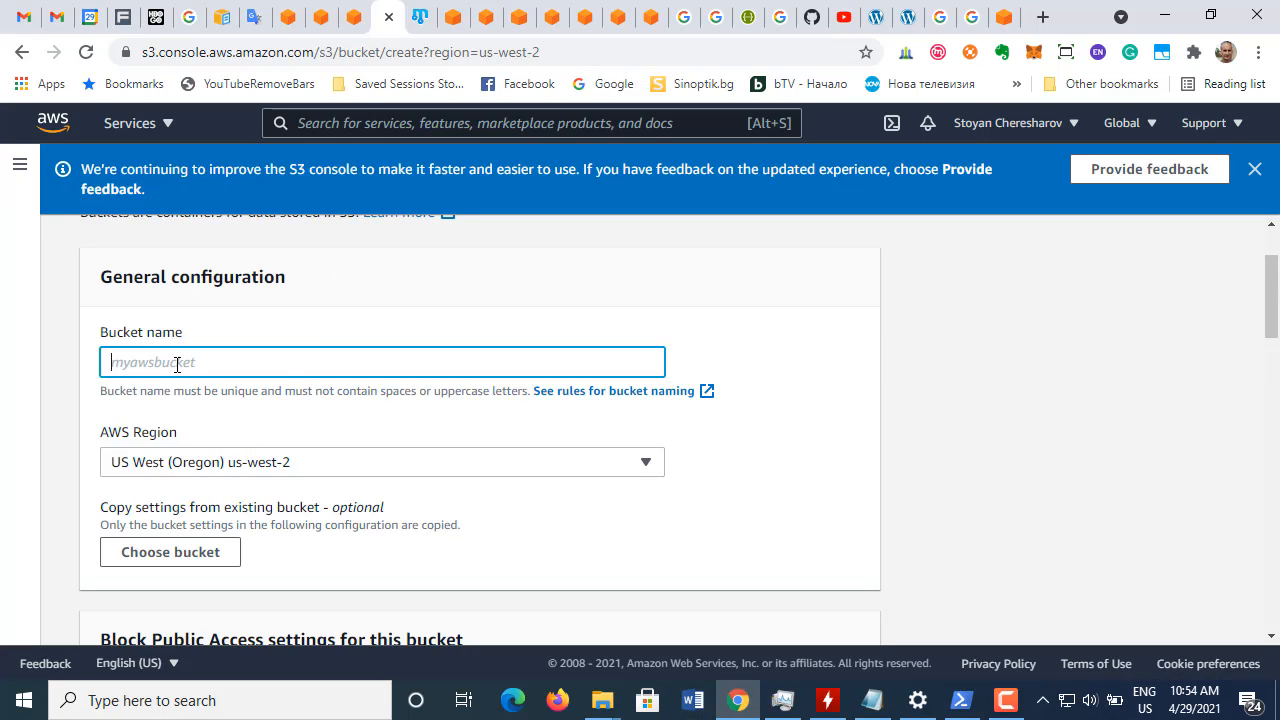
text(wp-)
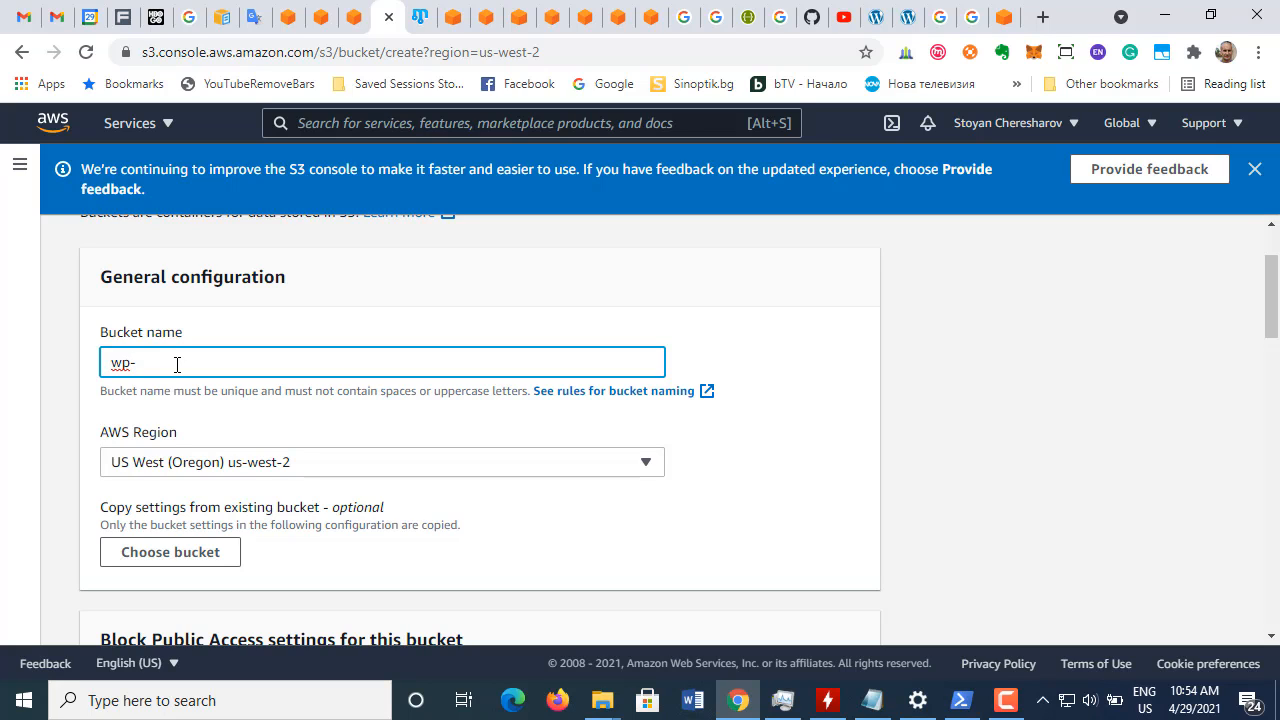
text(s3-)
click(355, 18)
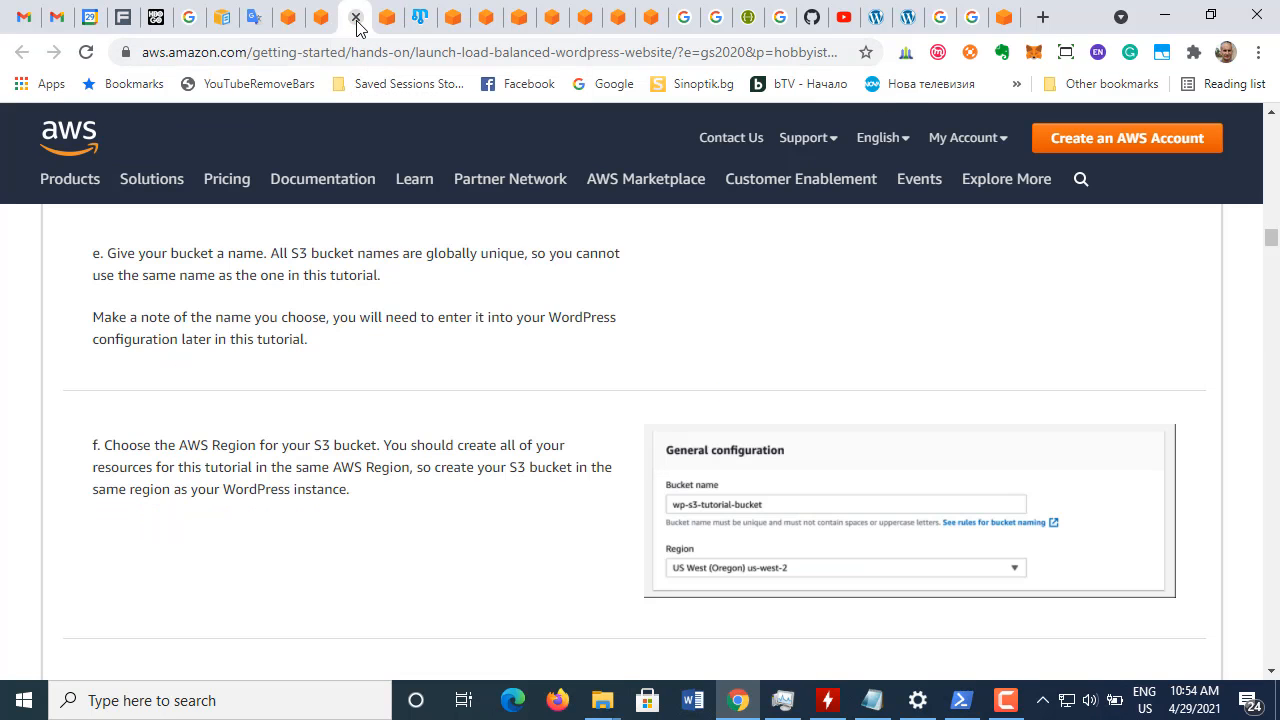
click(387, 20)
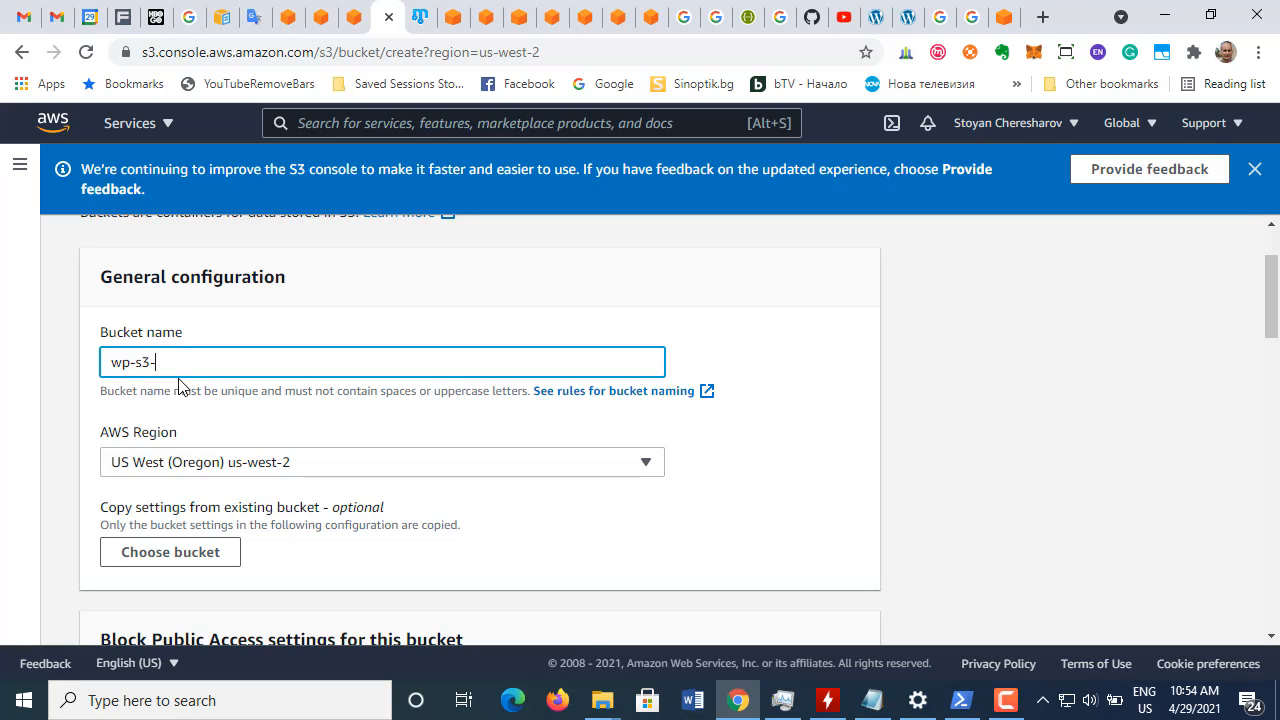
text(stoyan-tutorial-bucket)
click(156, 362)
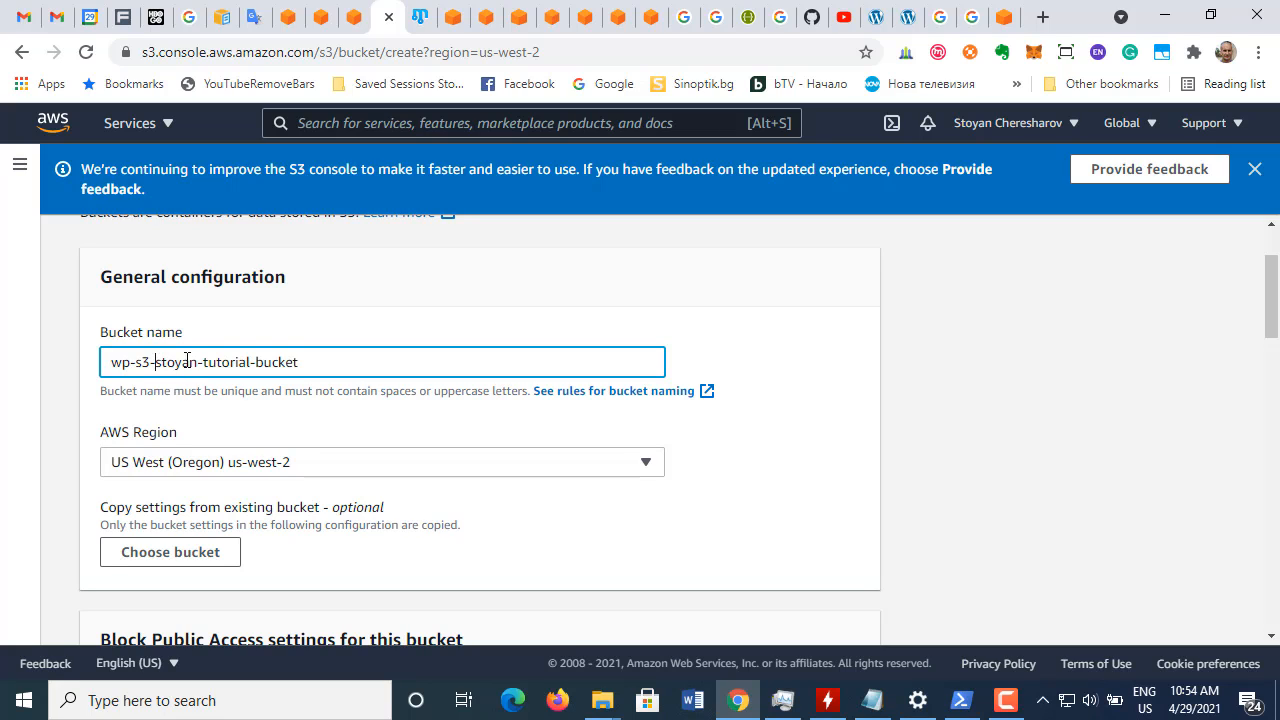
drag(156, 362, 203, 365)
click(256, 362)
Copy the bucket name, switch to DockerHowTo.txt in Notepad and add a dashed separator line below the database credentials
drag(298, 362, 63, 364)
key(ctrl+c)
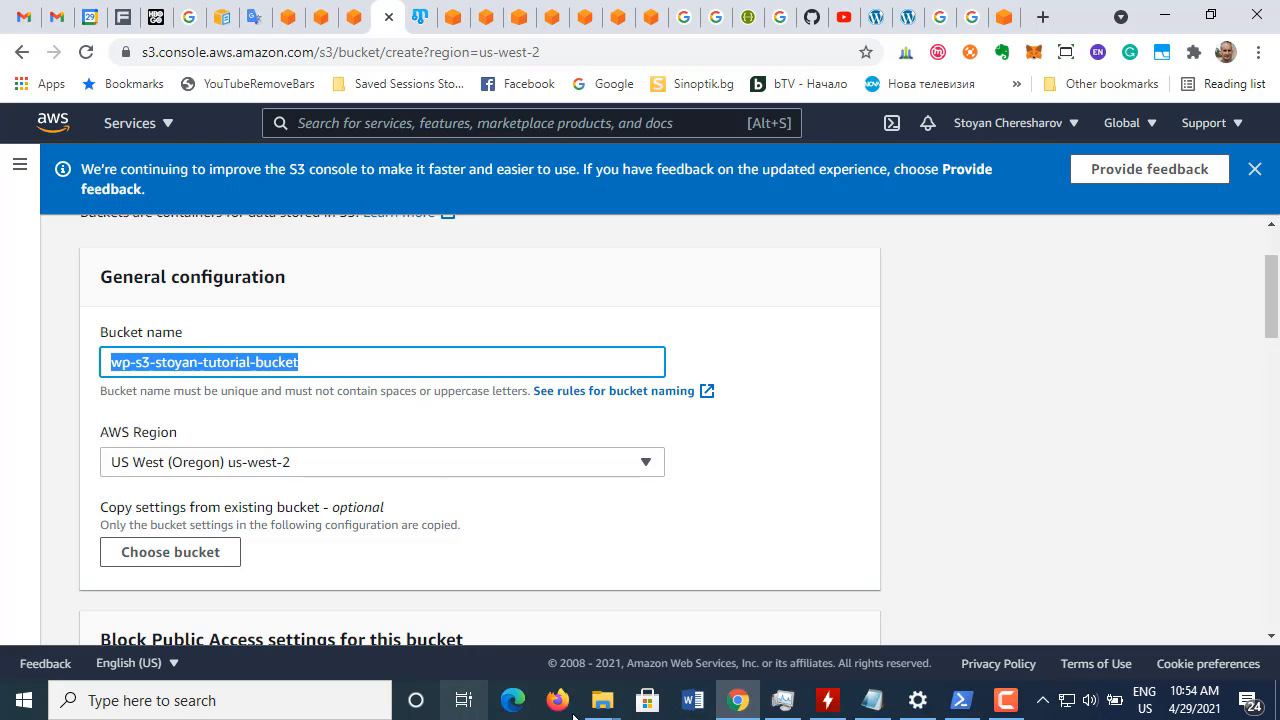
click(872, 700)
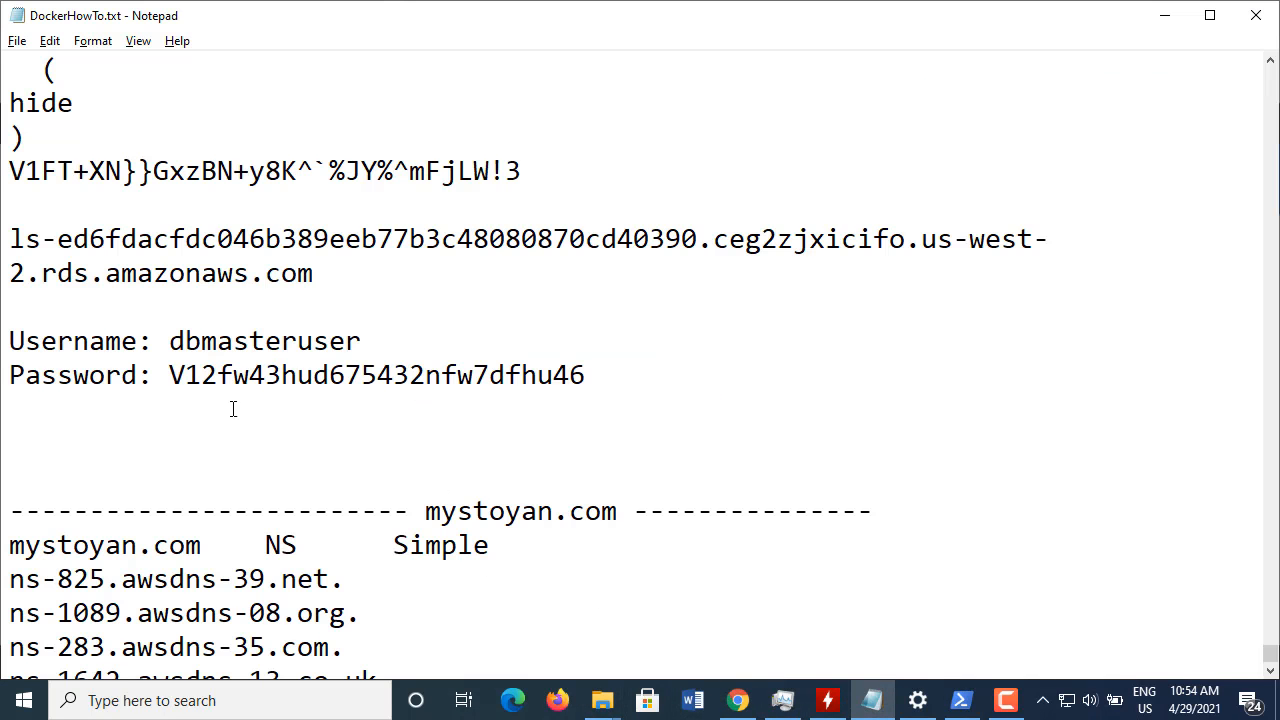
click(190, 433)
text(=)
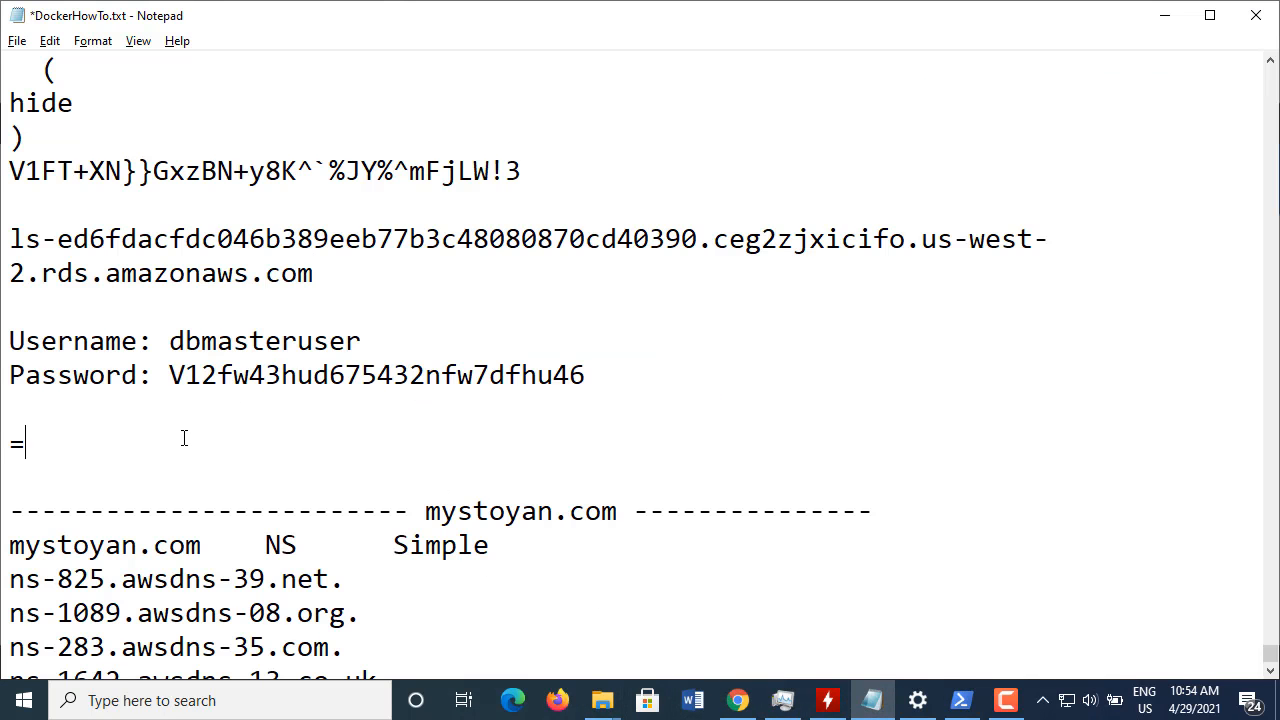
key(BackSpace)
text(-----------------------------------)
Paste the copied bucket name below the new separator, leaving a blank line between them
key(Return)
key(Return)
key(Return)
key(Up)
key(Up)
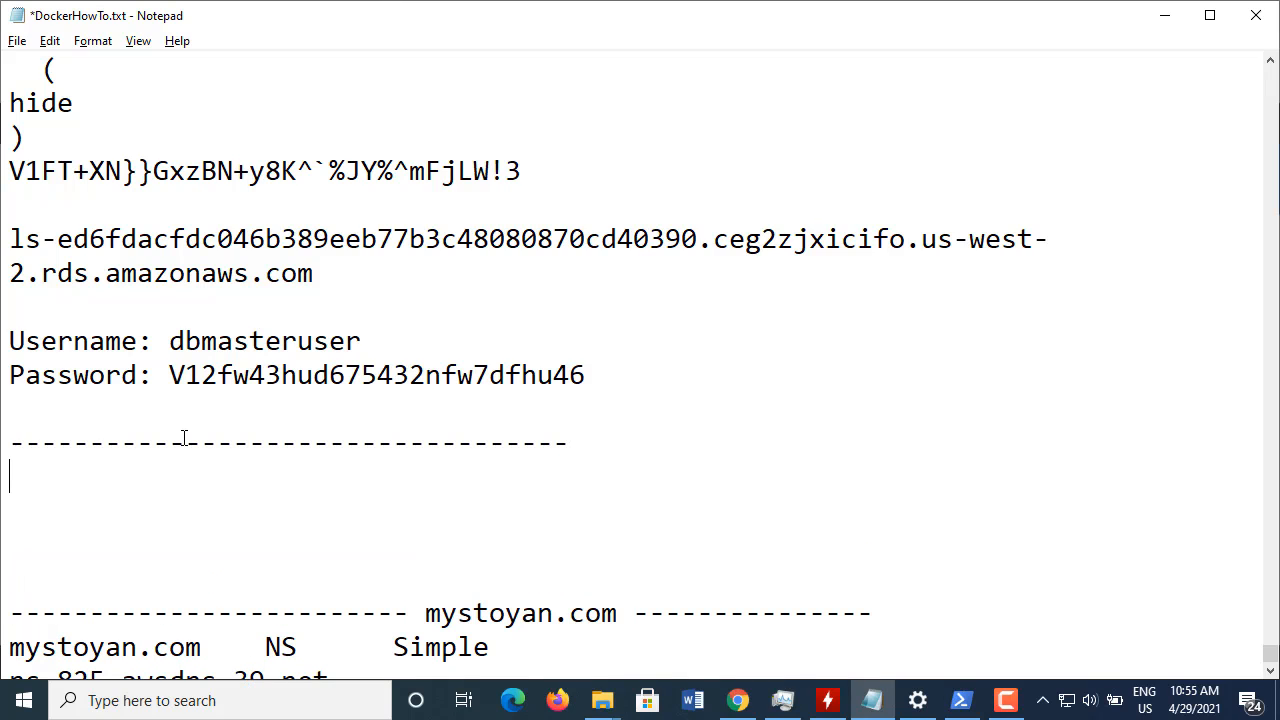
key(Down)
key(ctrl+v)
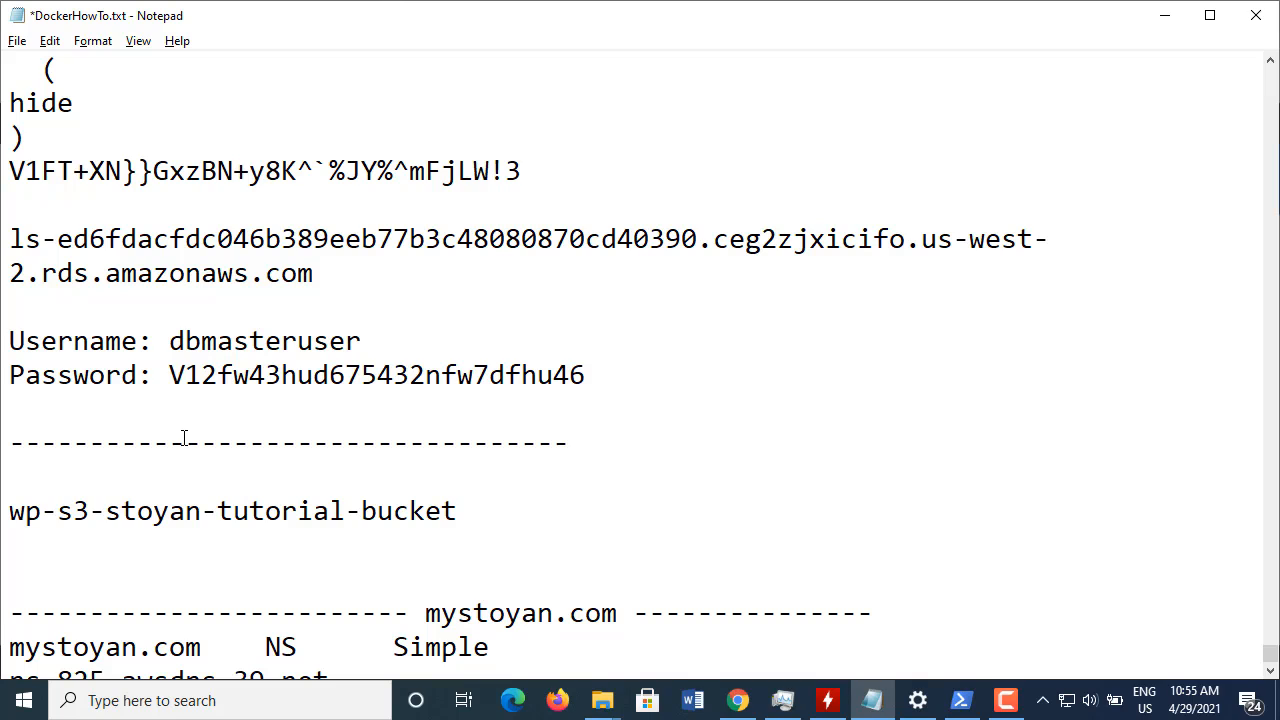
Add "original DNSs" after the domain name in the heading of the name-server section
click(635, 622)
text(original)
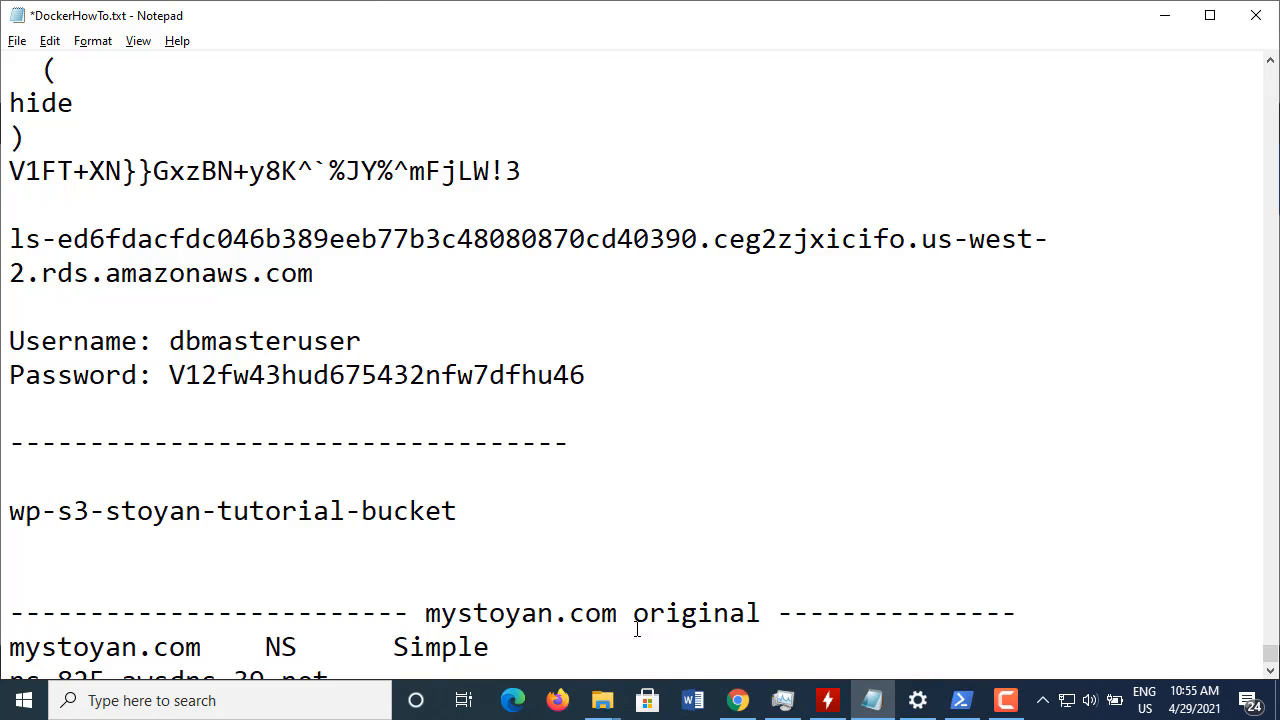
text( DNSs)
click(224, 545)
Label the separator above the bucket name "S3", save the notes file and return to the bucket creation form in Chrome
key(alt+Tab)
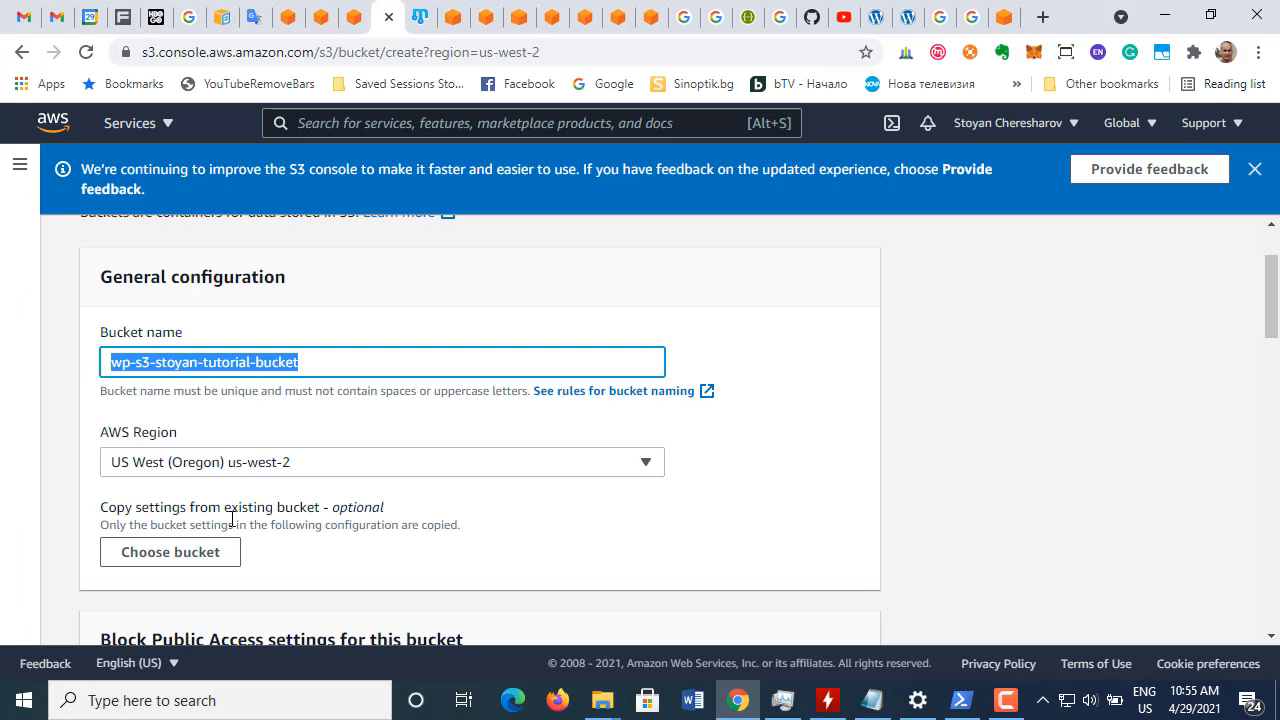
key(alt+Tab)
click(376, 441)
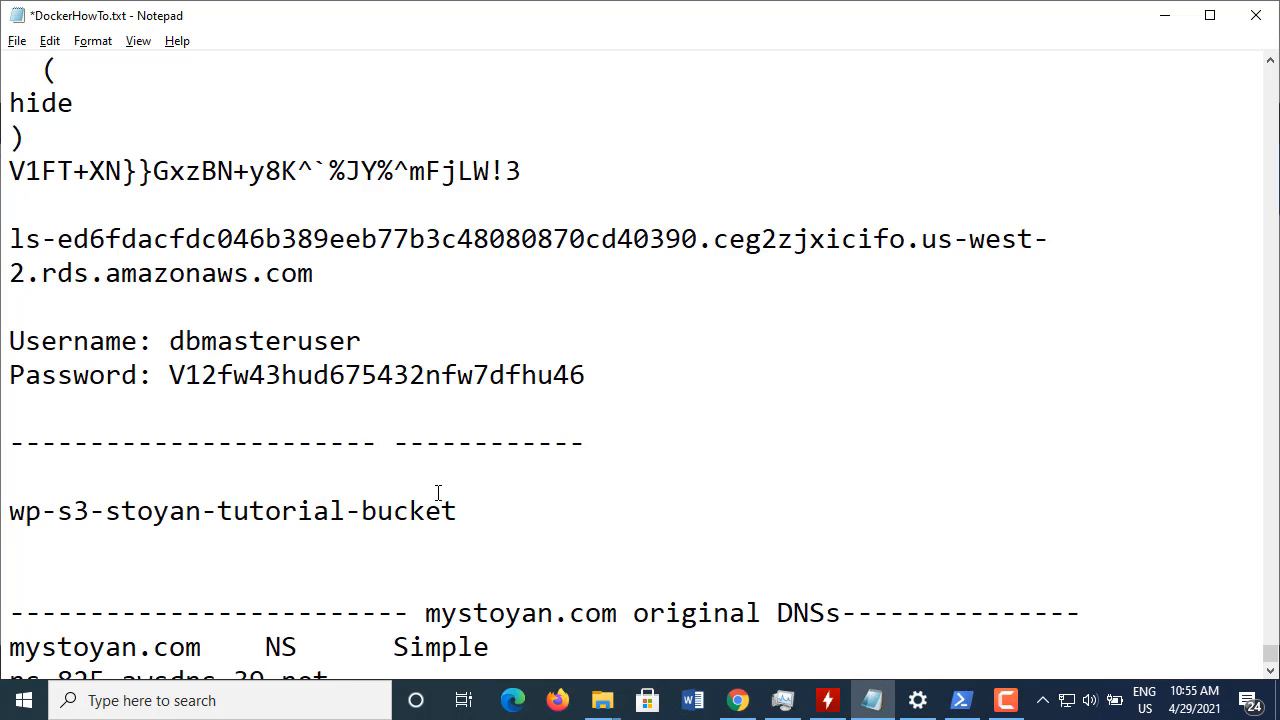
text(s3)
key(Left)
key(Left)
key(Right)
key(BackSpace)
text(S)
key(Down)
key(Down)
key(Down)
key(ctrl+s)
key(alt+Tab)
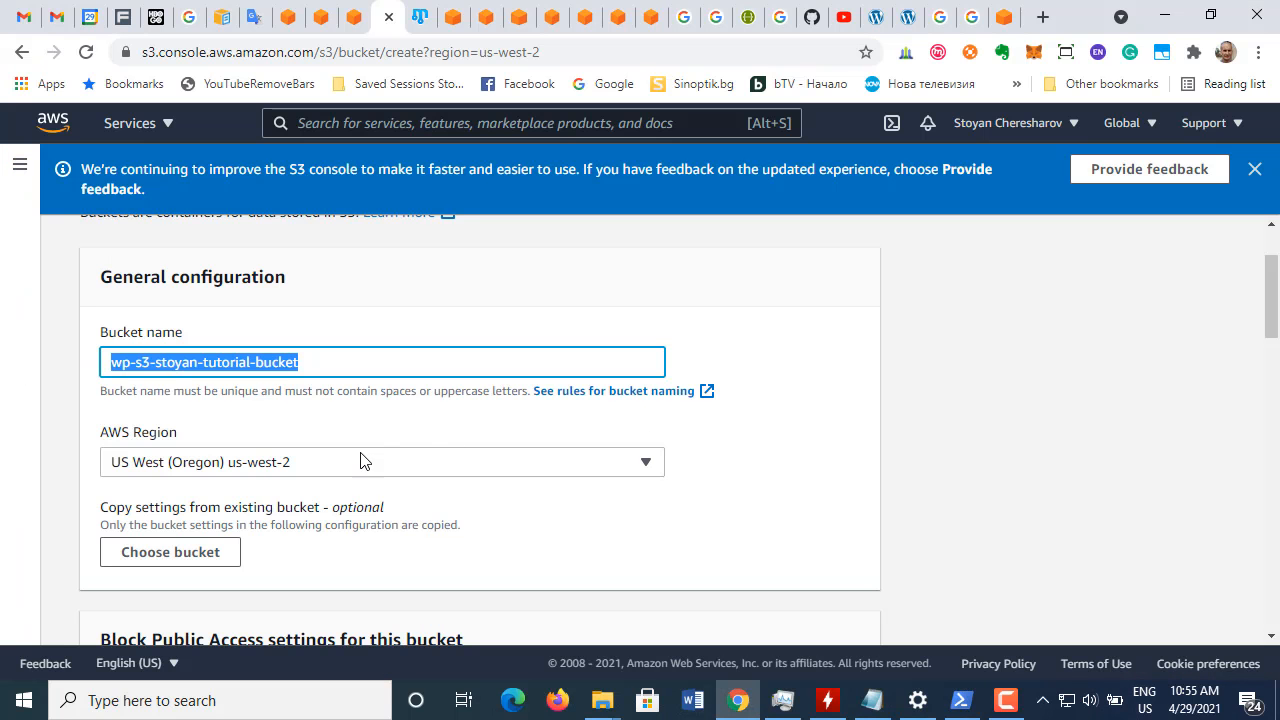
Look over the Block Public Access settings, and open the rules for bucket naming in a new browser tab
scroll(335, 523, down, 2)
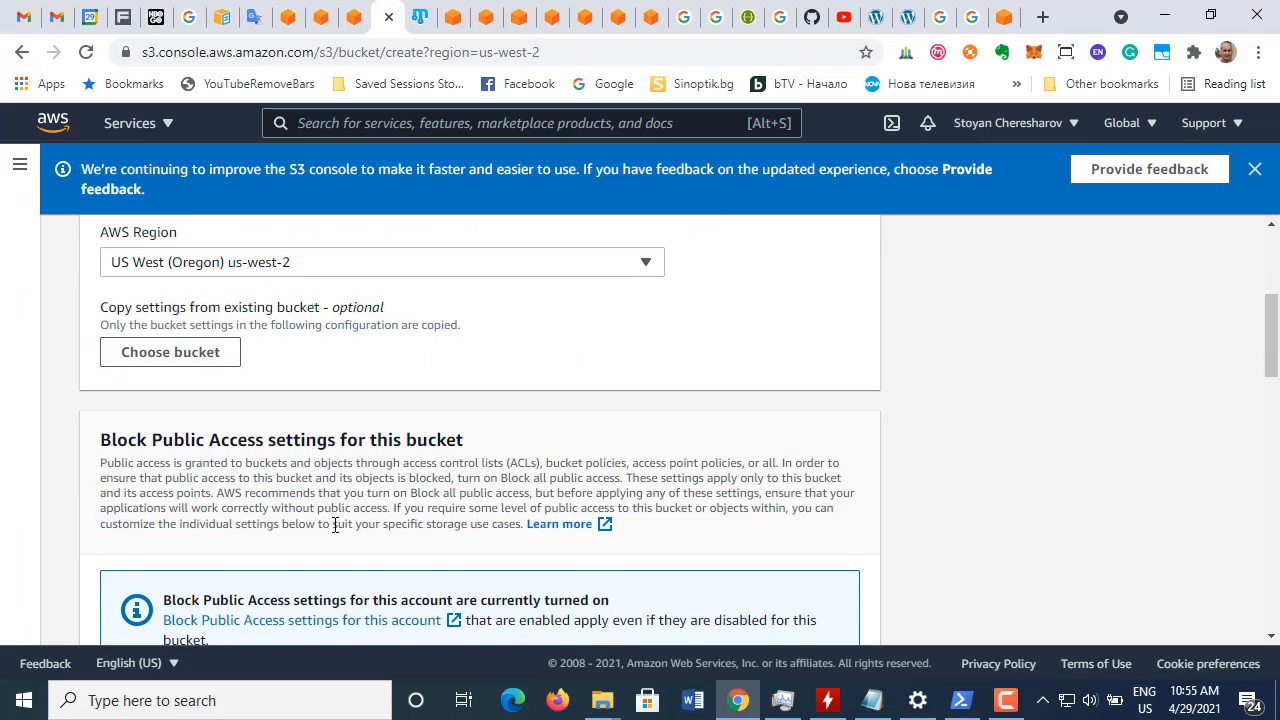
scroll(335, 525, down, 2)
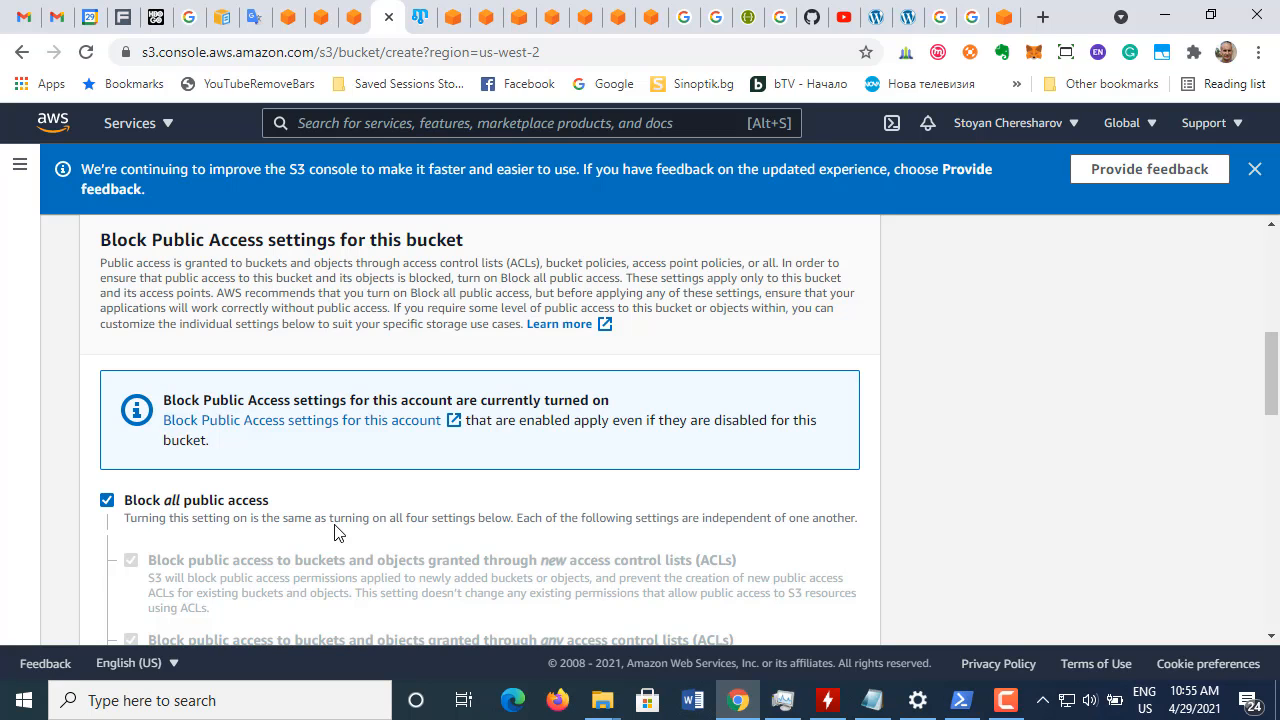
scroll(335, 532, down, 1)
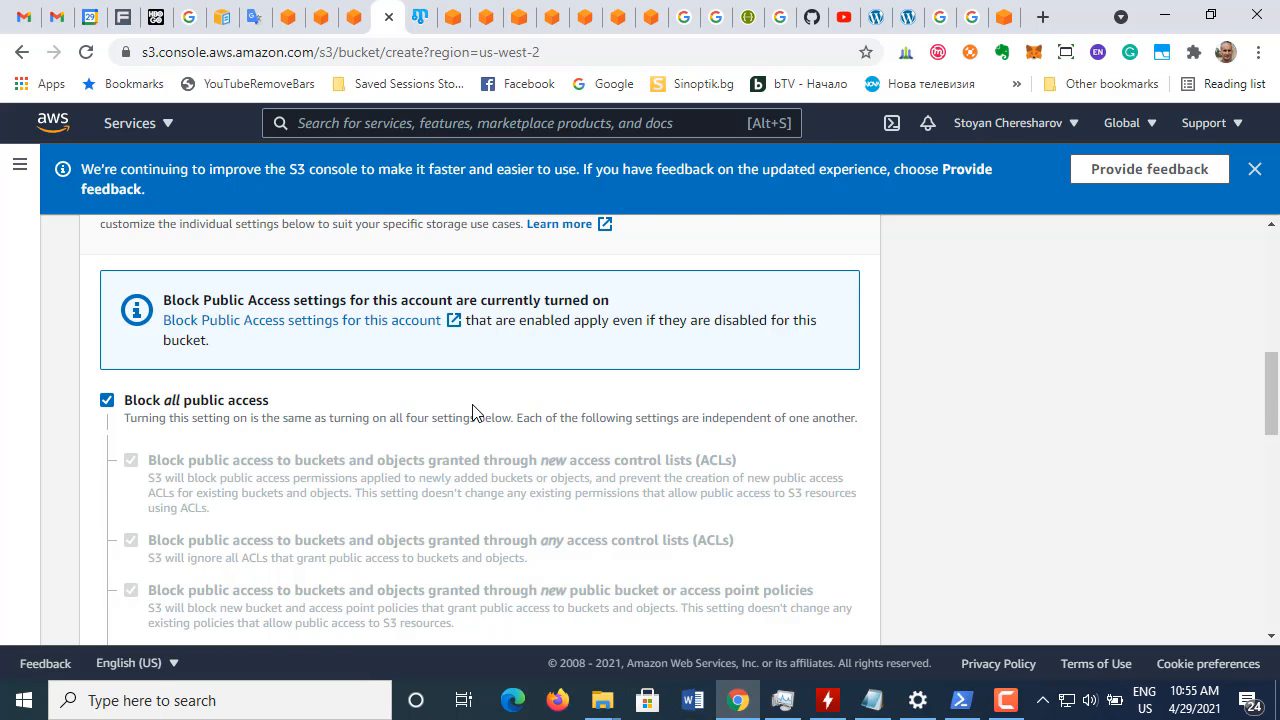
scroll(473, 412, up, 3)
scroll(473, 412, up, 2)
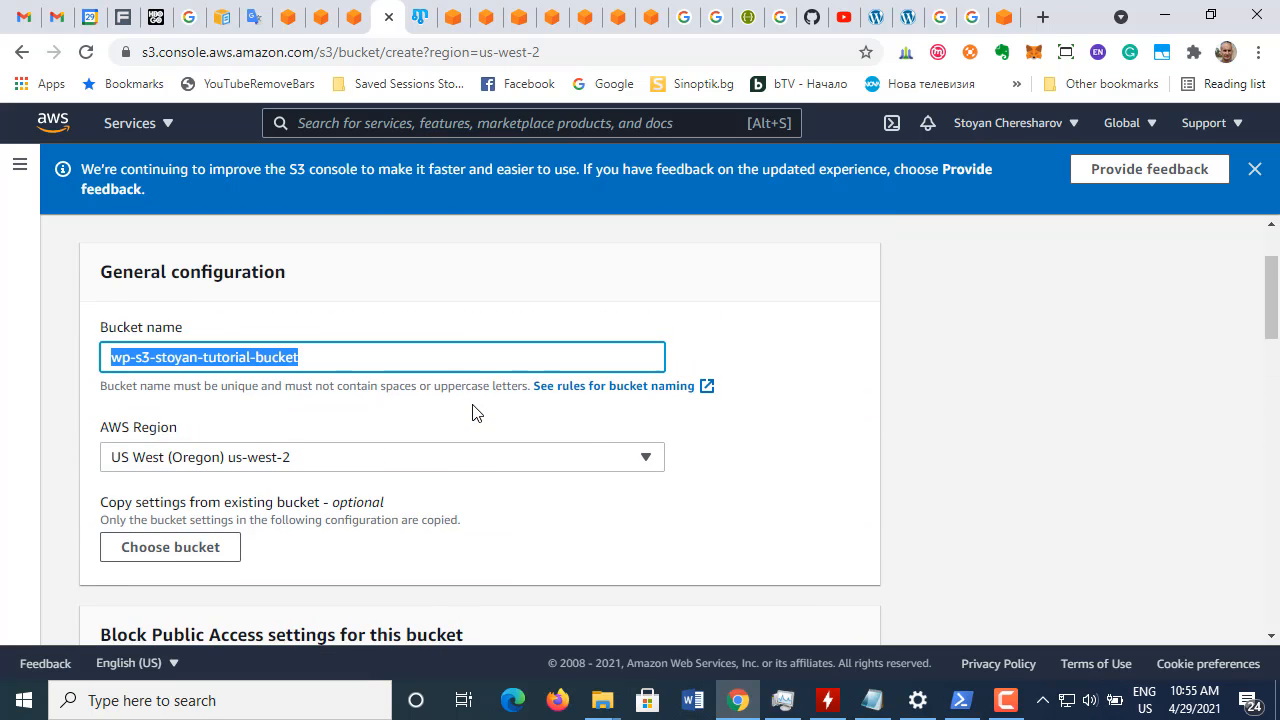
right_click(590, 400)
click(617, 412)
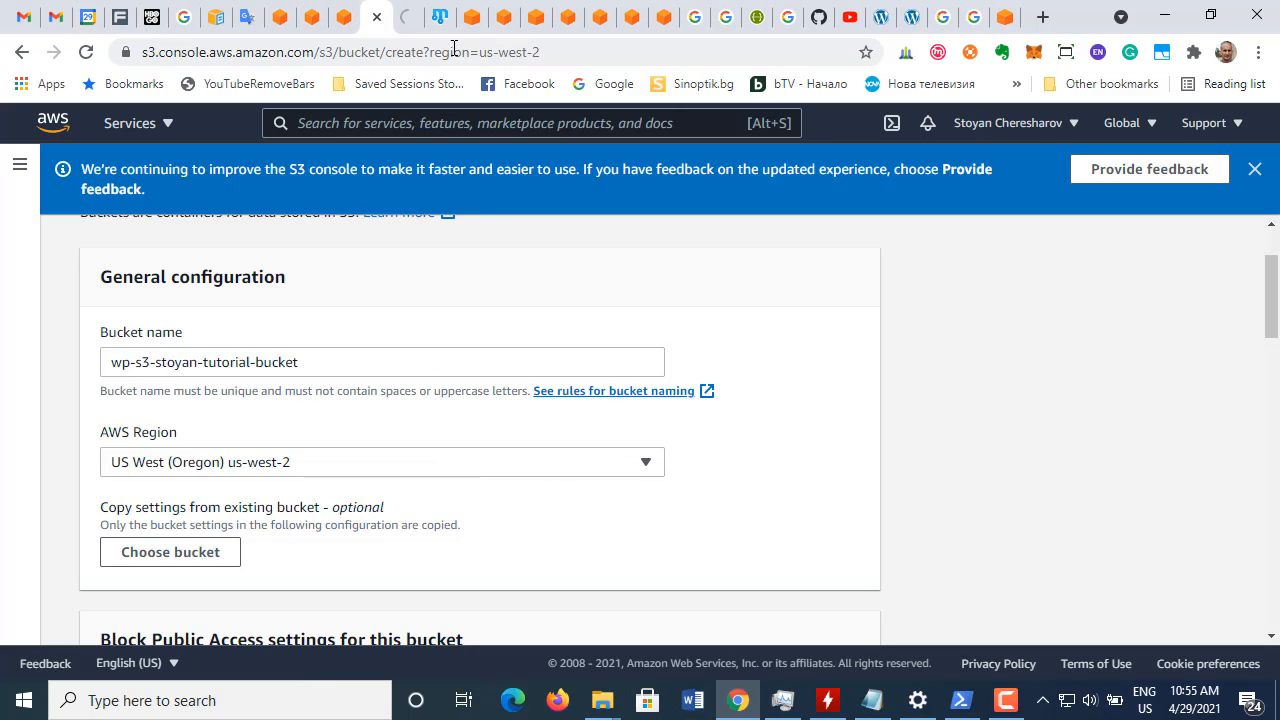
click(408, 32)
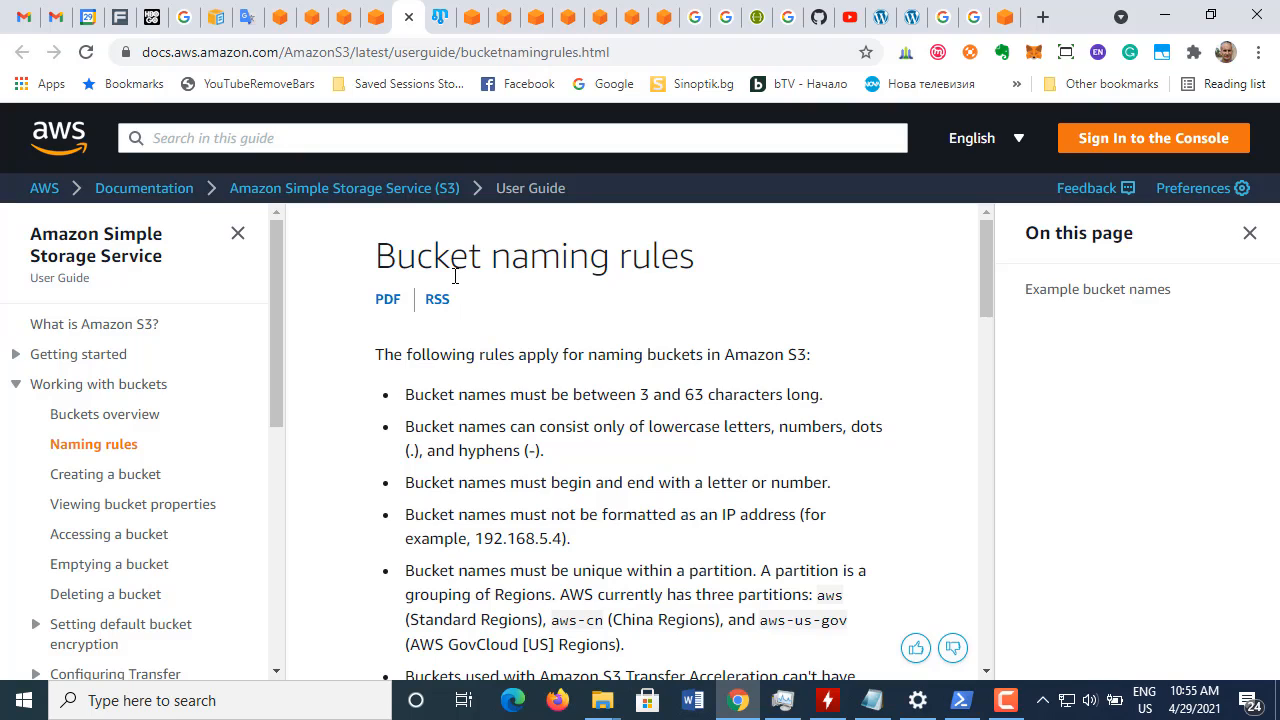
Read through the S3 bucket naming rules, including allowed length, characters, uniqueness and the recommendation about dots in names
scroll(577, 349, down, 1)
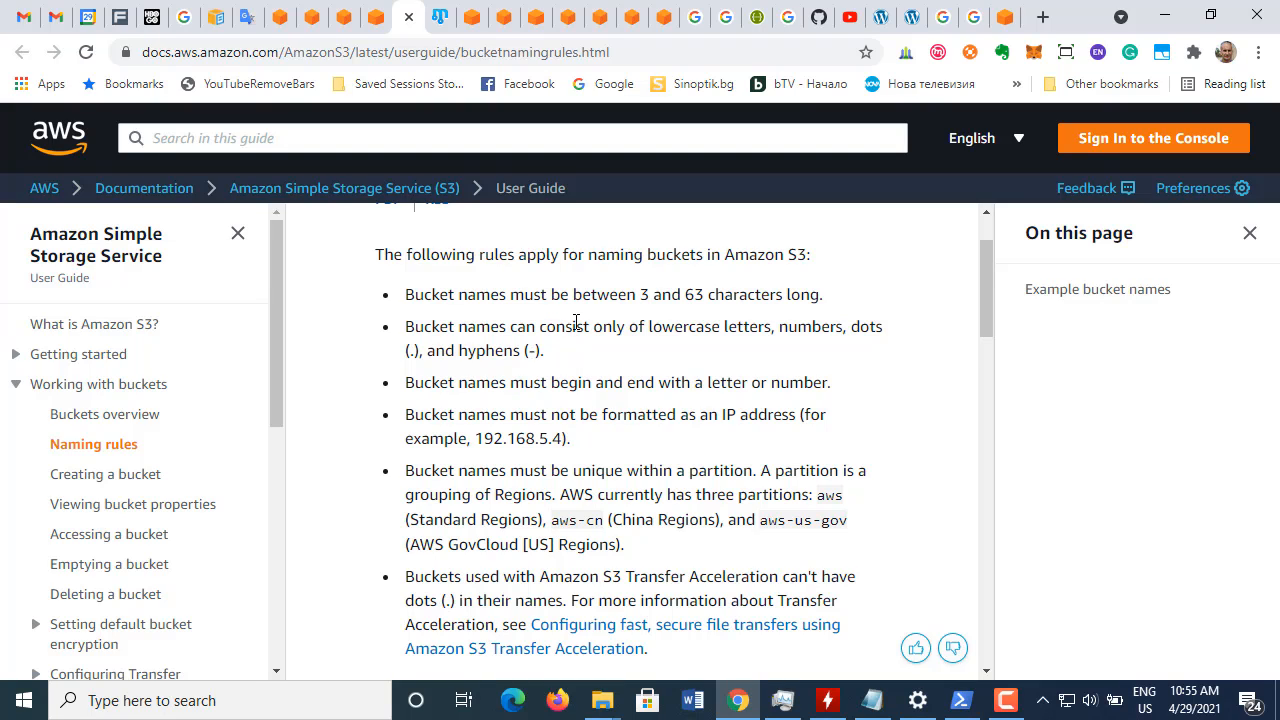
drag(573, 294, 826, 293)
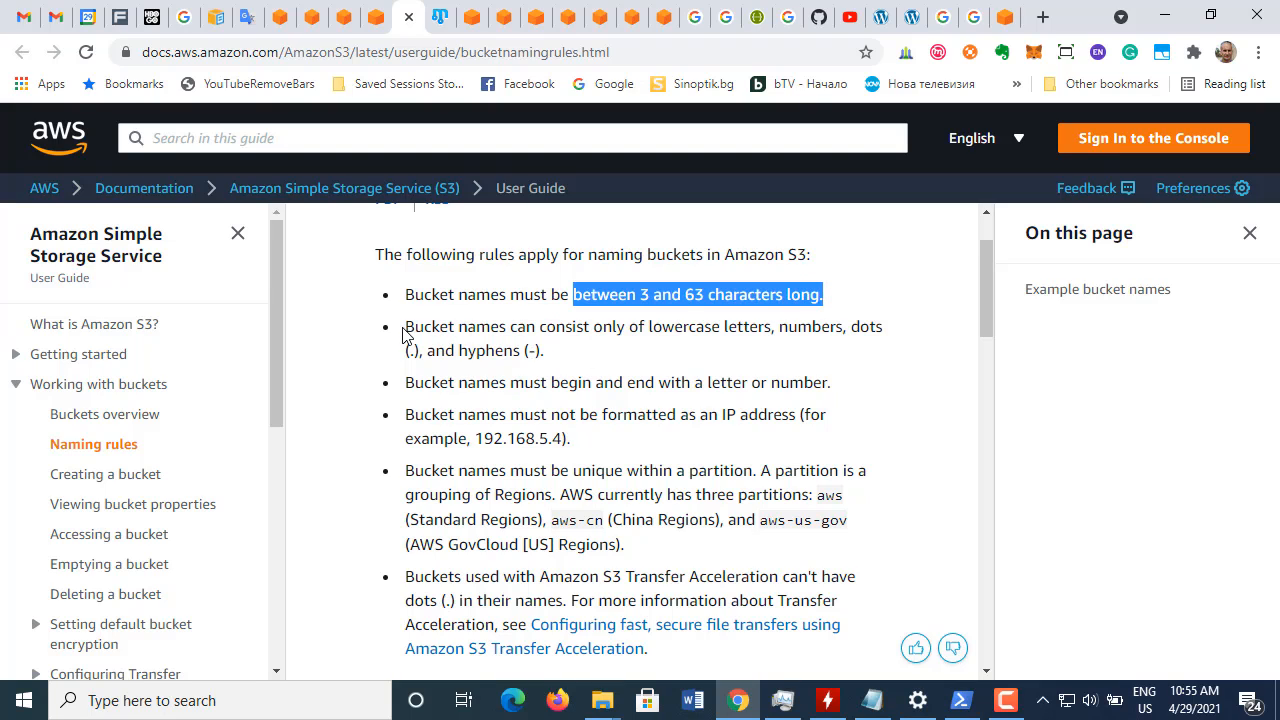
drag(404, 328, 546, 358)
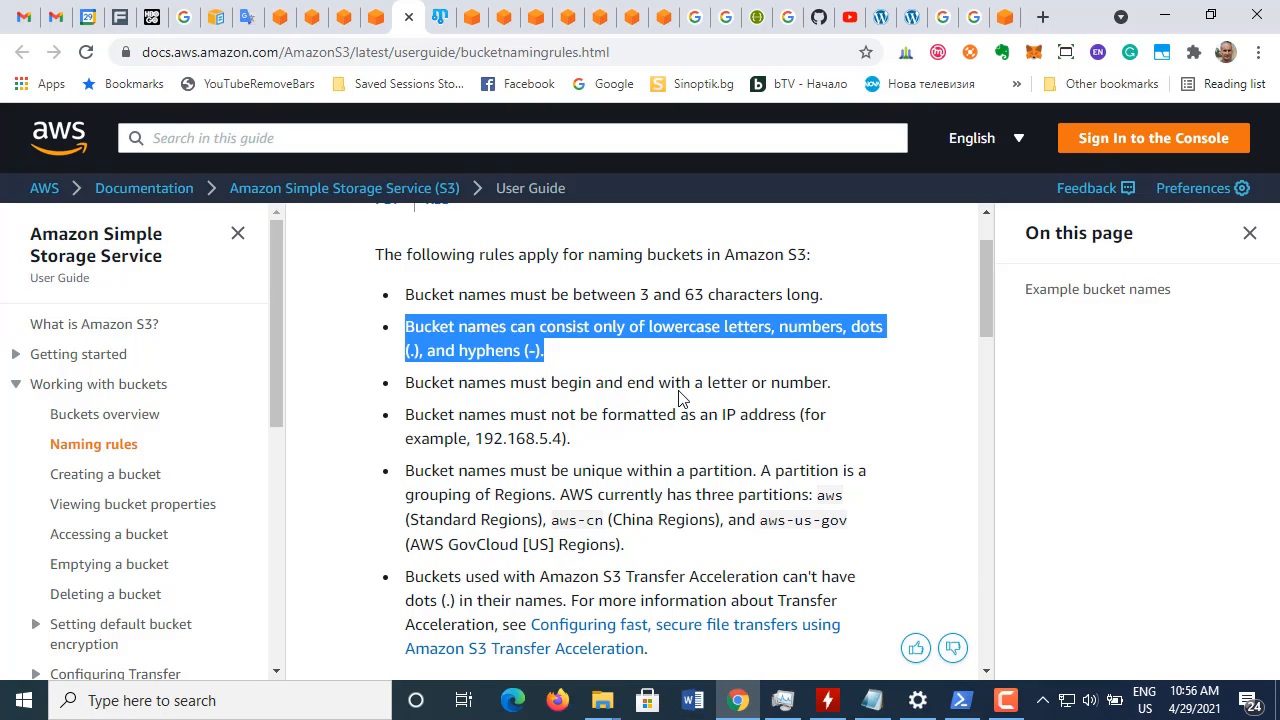
click(712, 386)
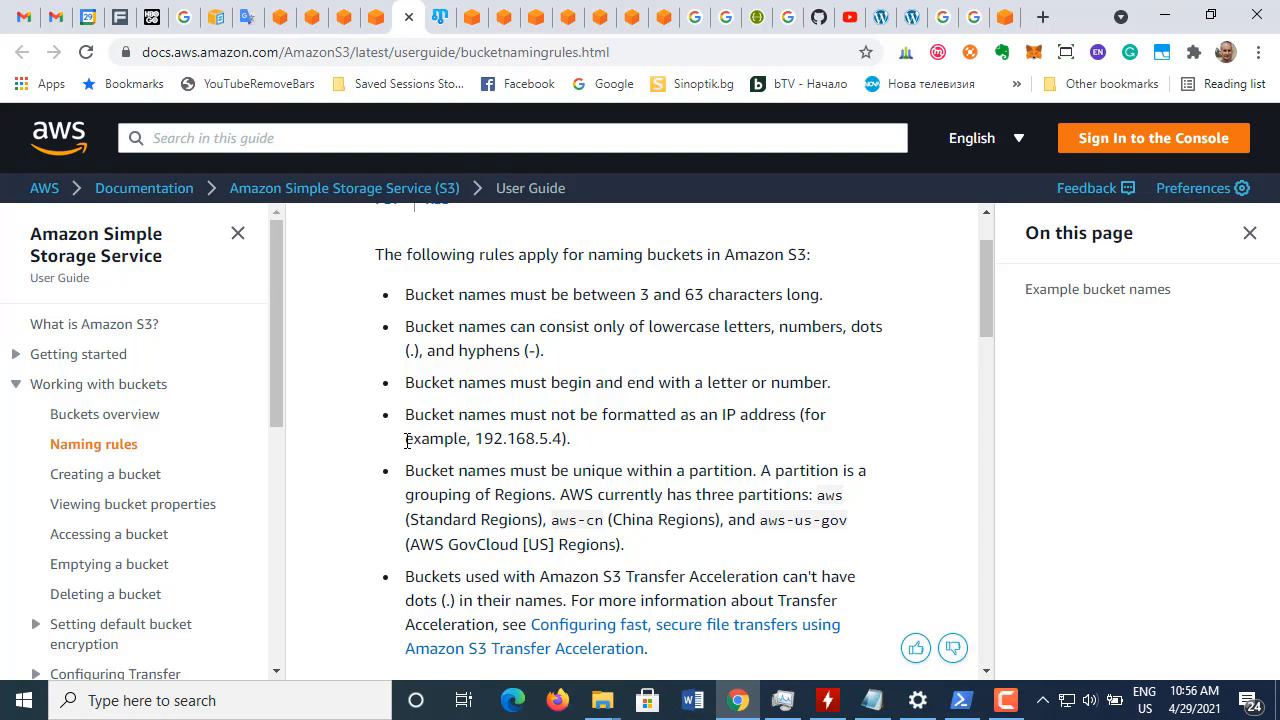
drag(405, 438, 546, 432)
drag(476, 470, 756, 470)
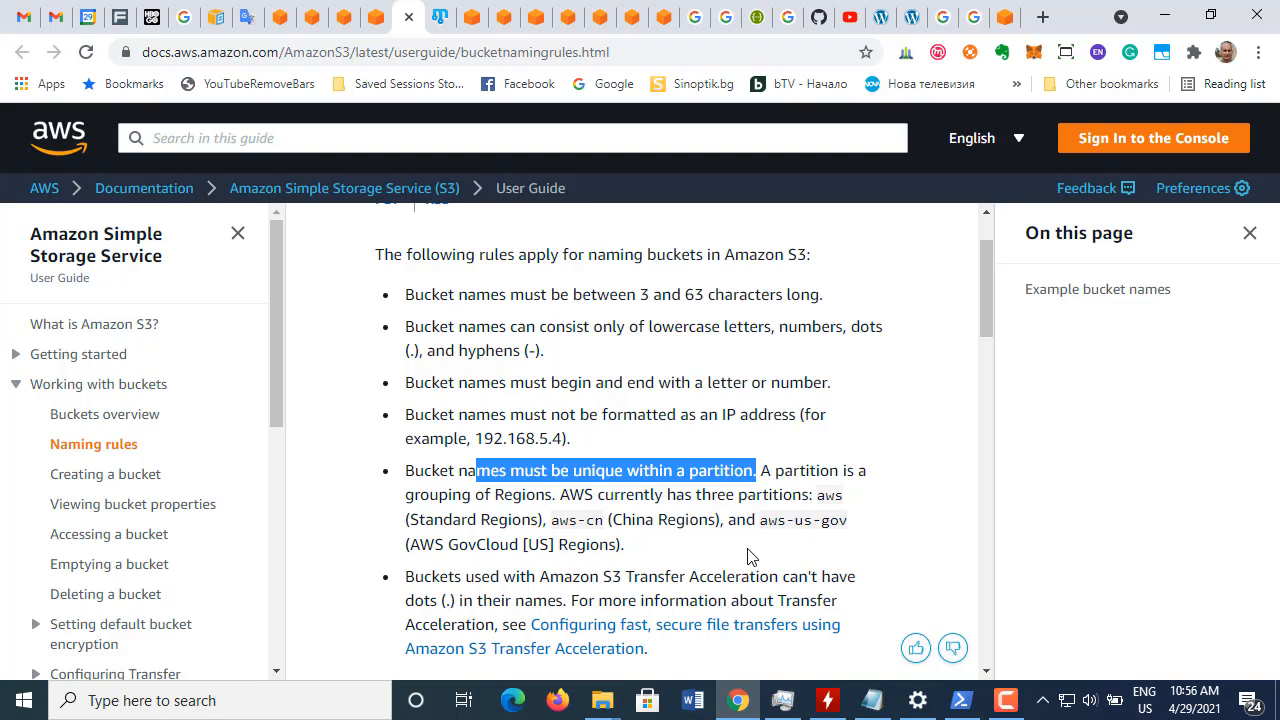
scroll(670, 525, down, 1)
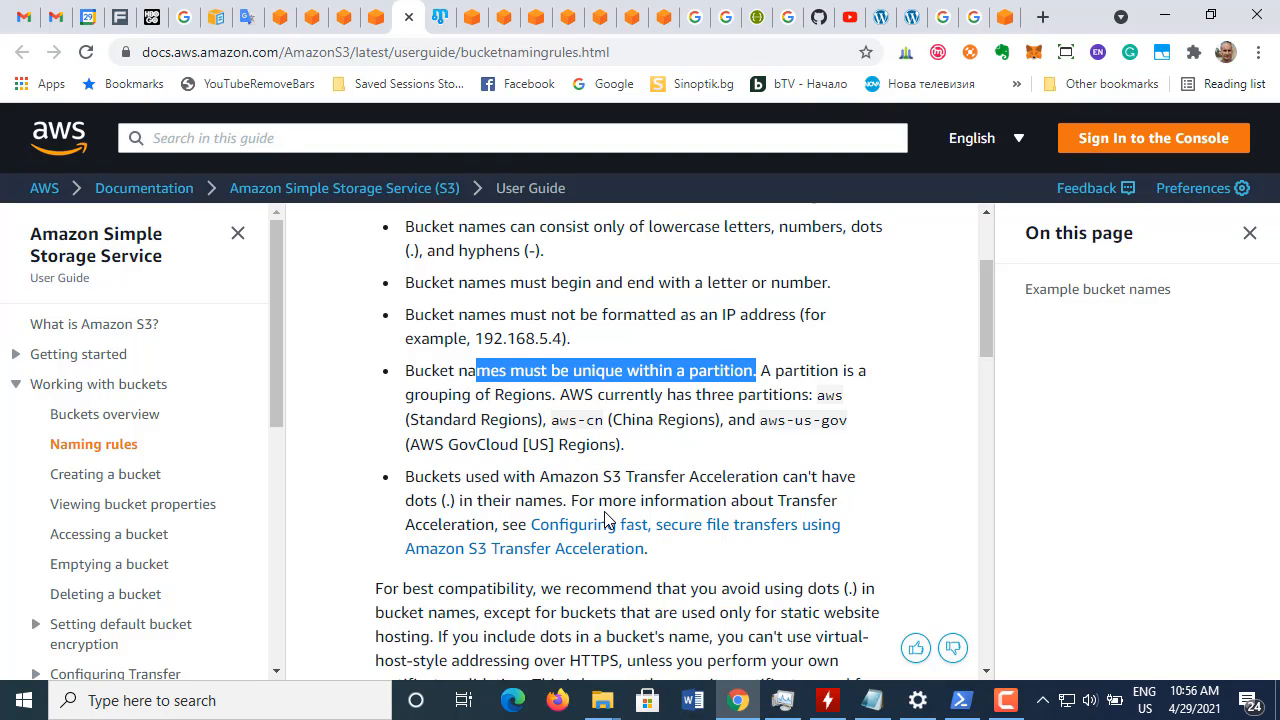
scroll(607, 520, down, 1)
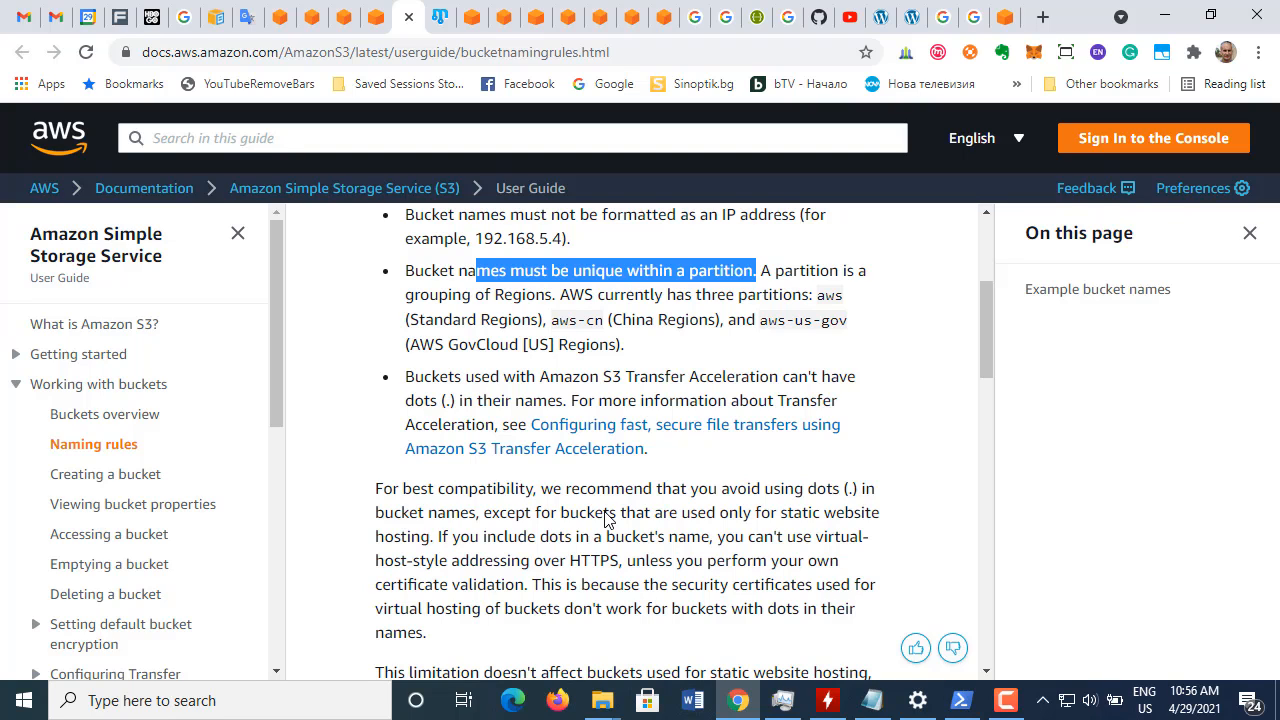
scroll(605, 518, down, 1)
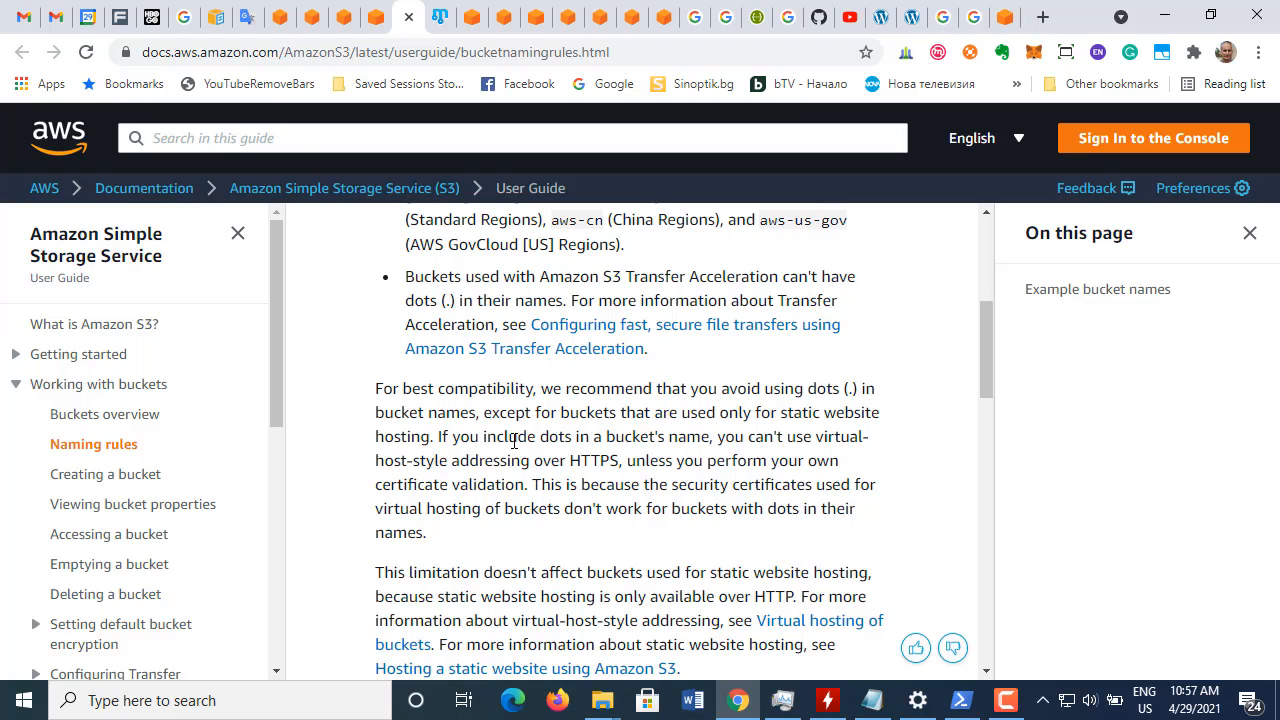
scroll(540, 477, down, 2)
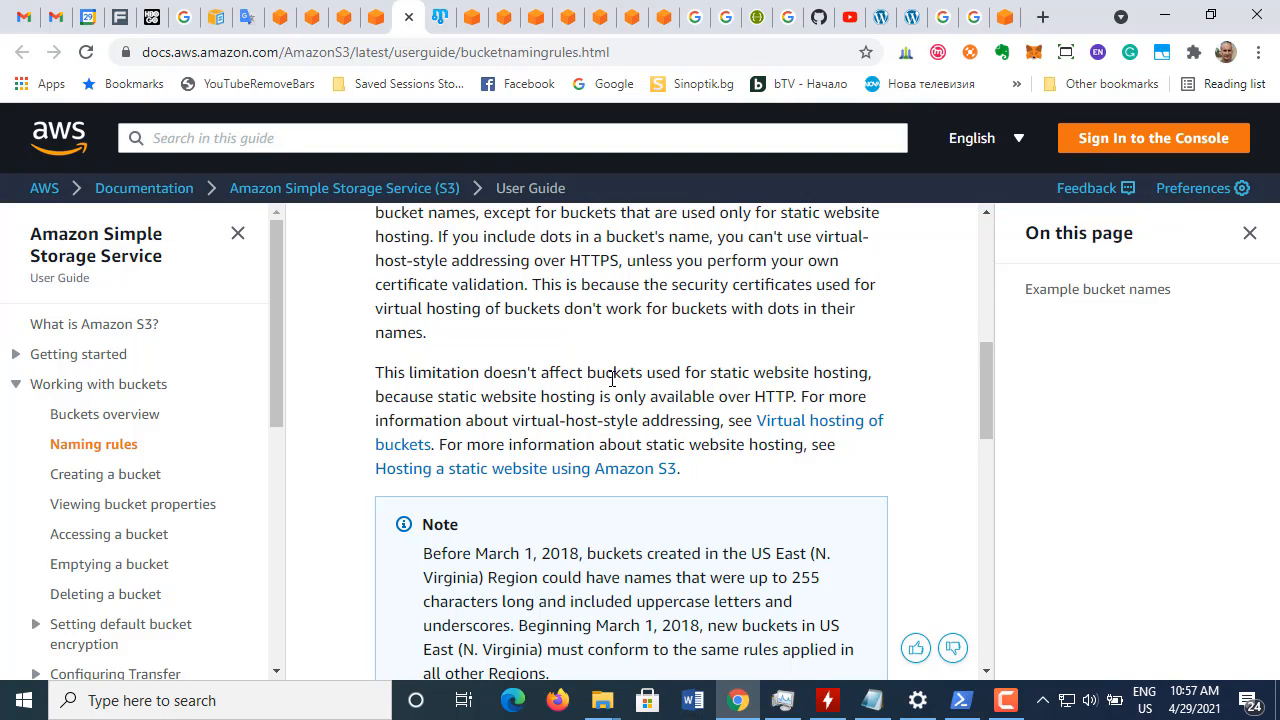
scroll(612, 379, up, 1)
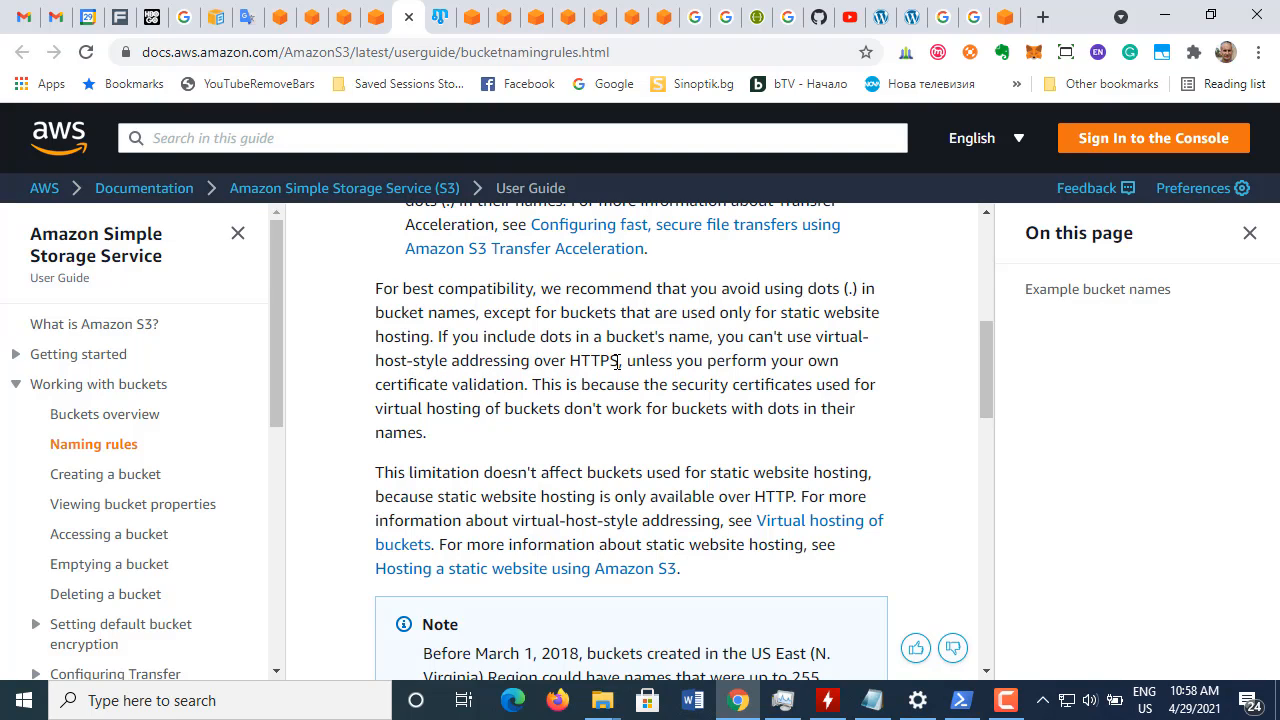
drag(620, 362, 540, 359)
click(540, 359)
Examine the example bucket names on the naming rules page, covering the recommended, valid but not recommended, and invalid ones
scroll(560, 415, down, 4)
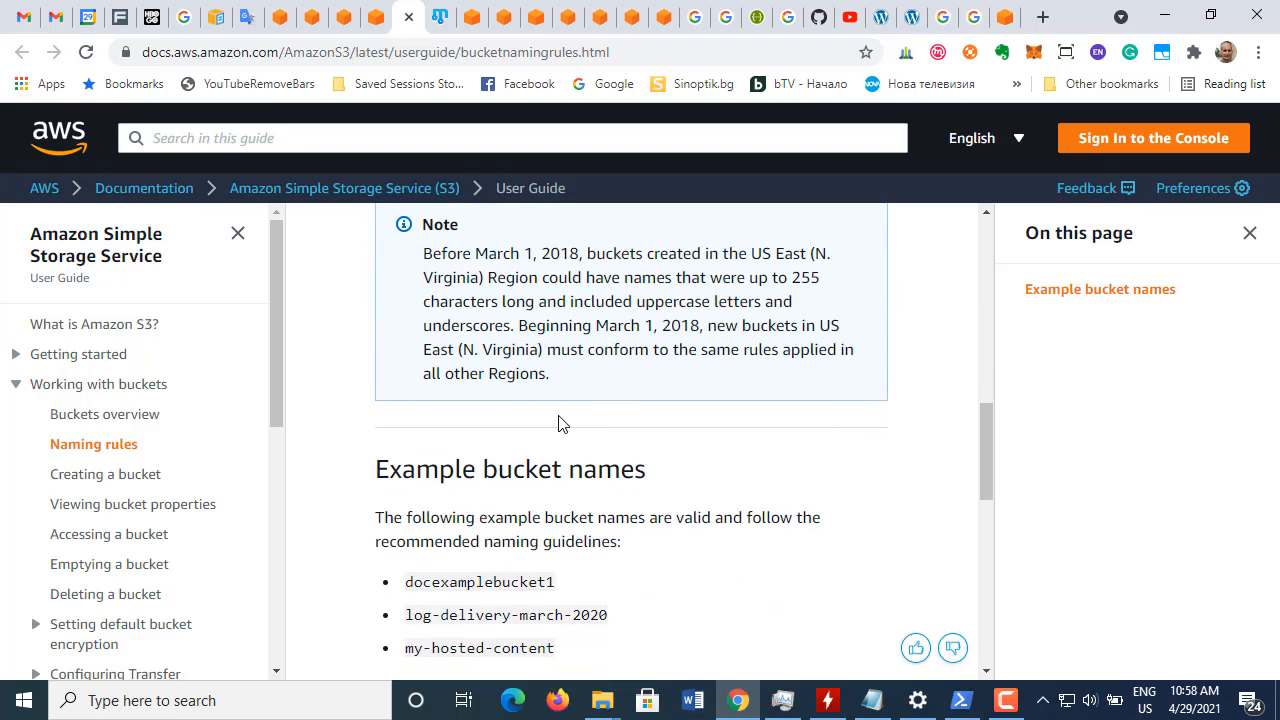
scroll(558, 424, down, 1)
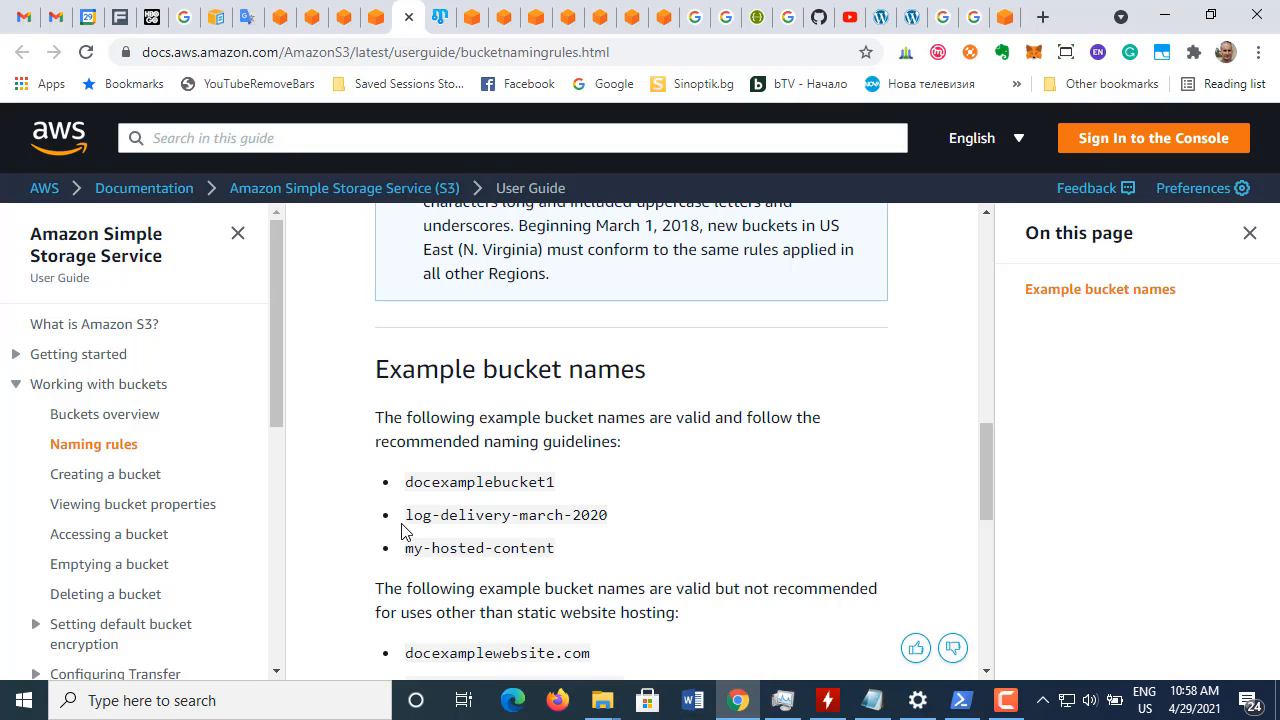
drag(410, 514, 617, 522)
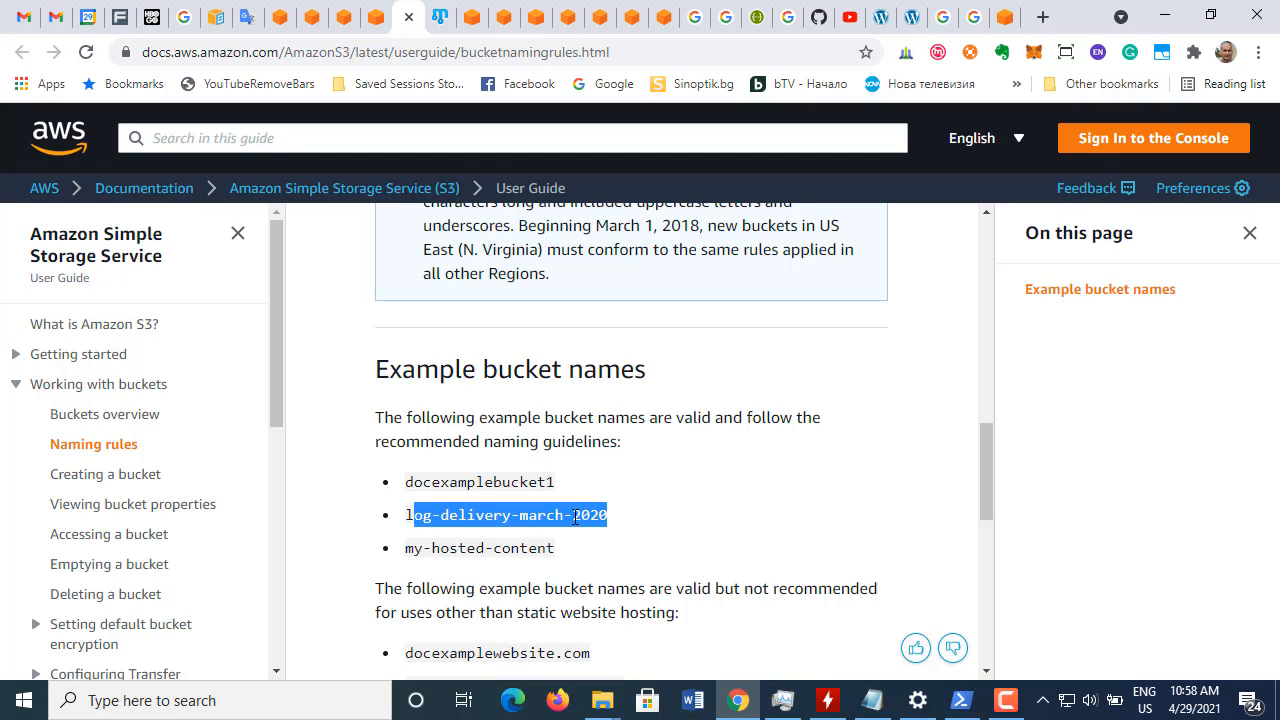
scroll(551, 541, down, 1)
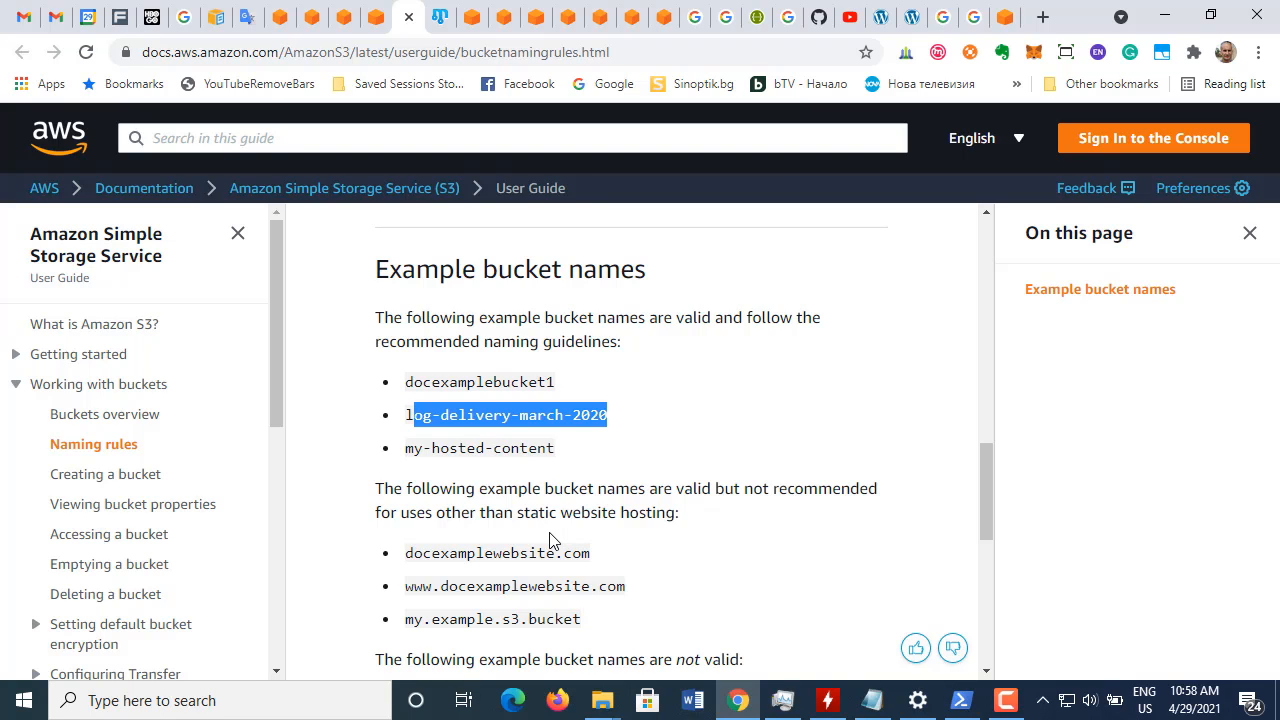
scroll(551, 541, down, 3)
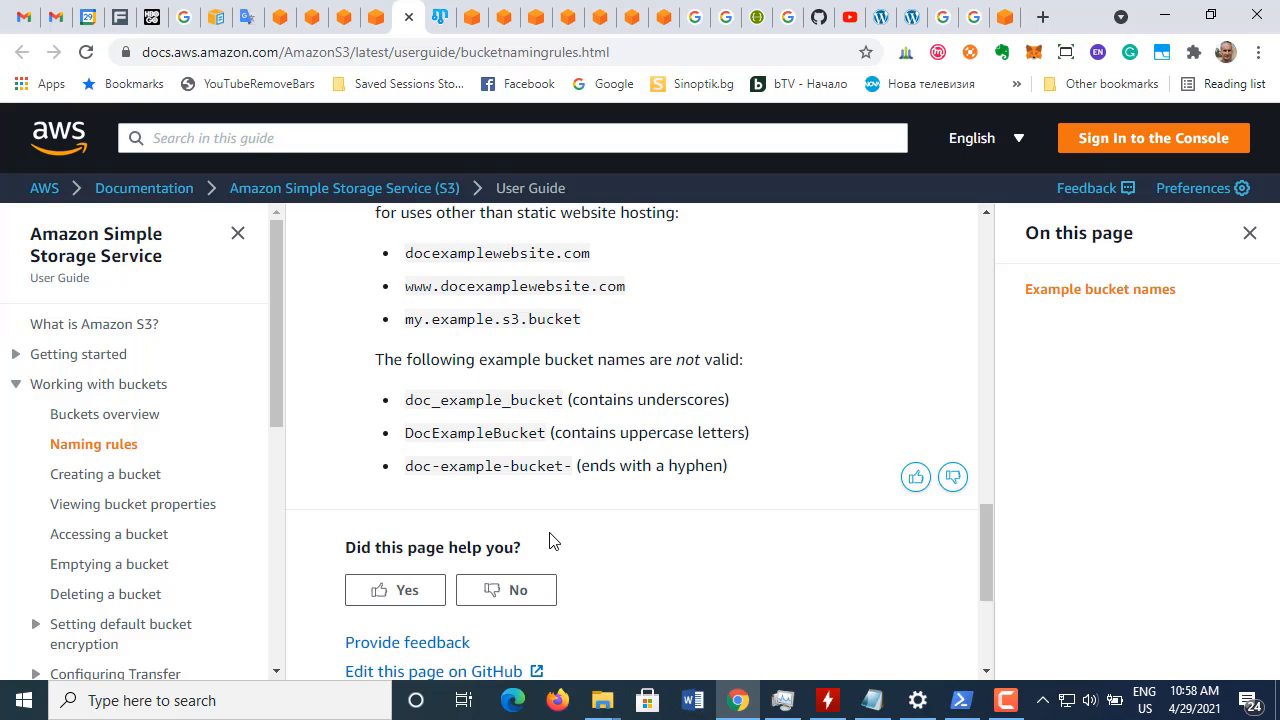
scroll(551, 541, up, 10)
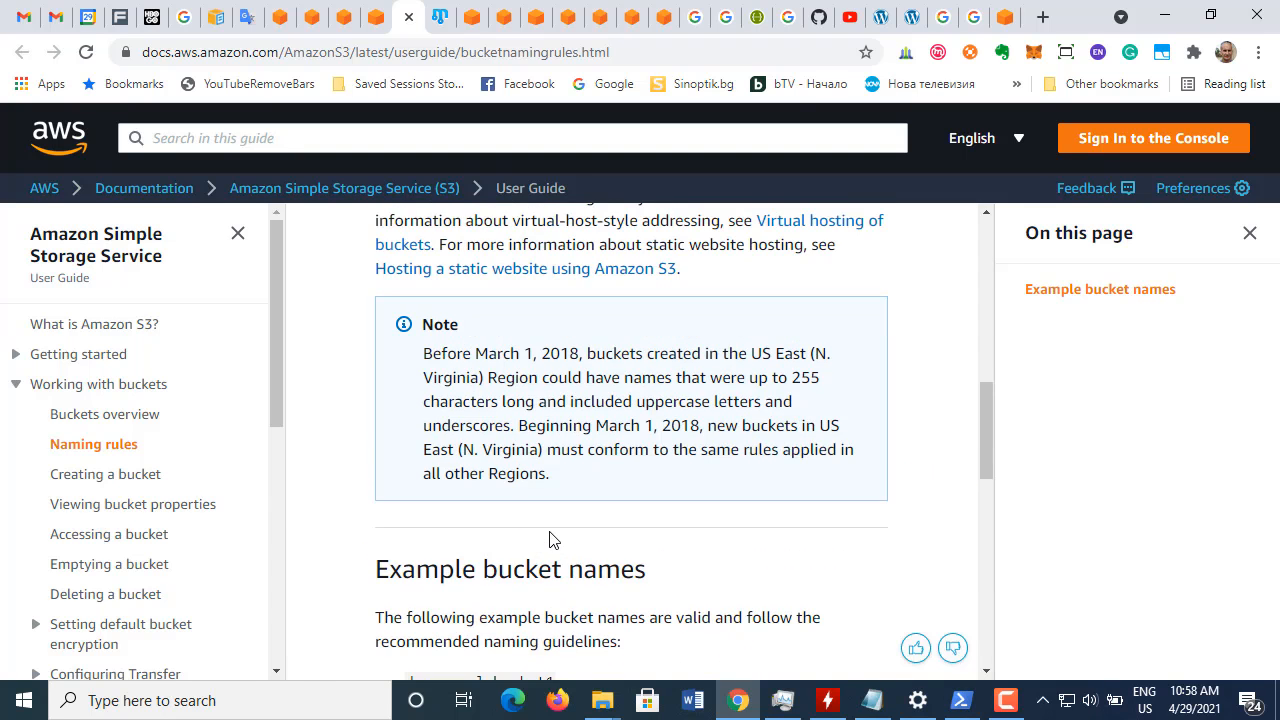
Return to the bucket creation form and examine the Block Public Access options, switching Block all public access off and back on
click(376, 18)
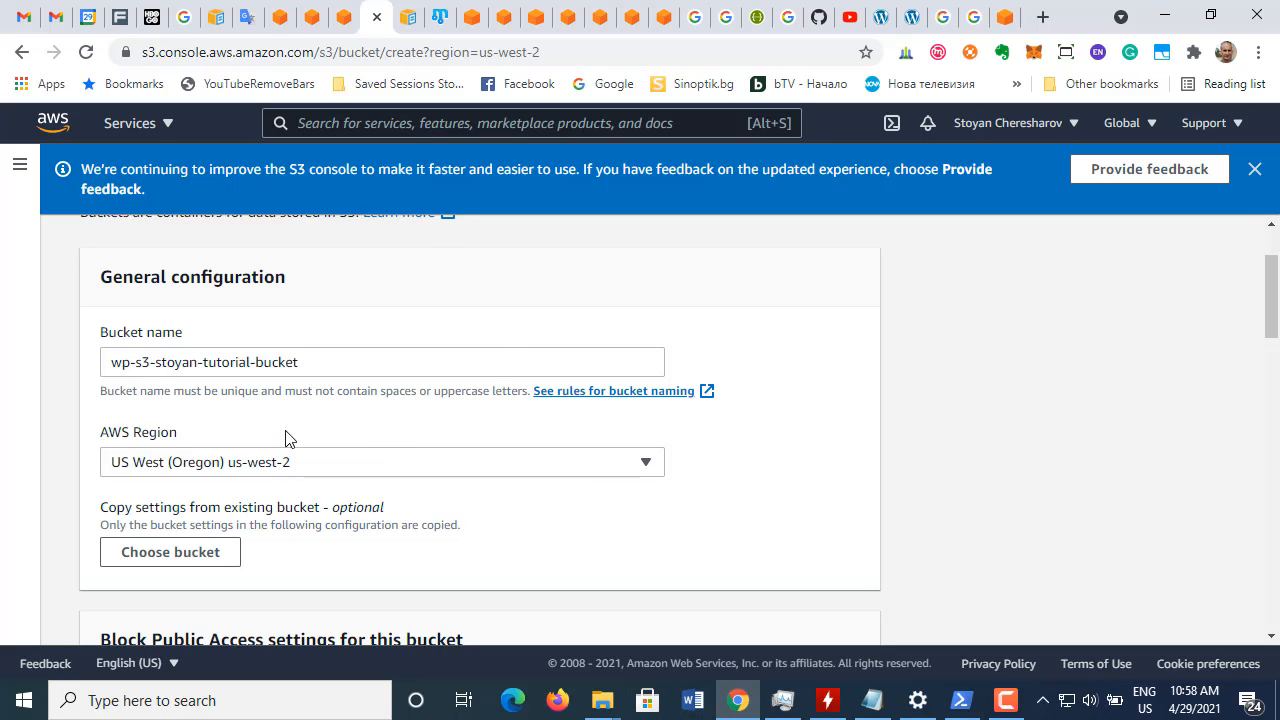
scroll(351, 411, down, 2)
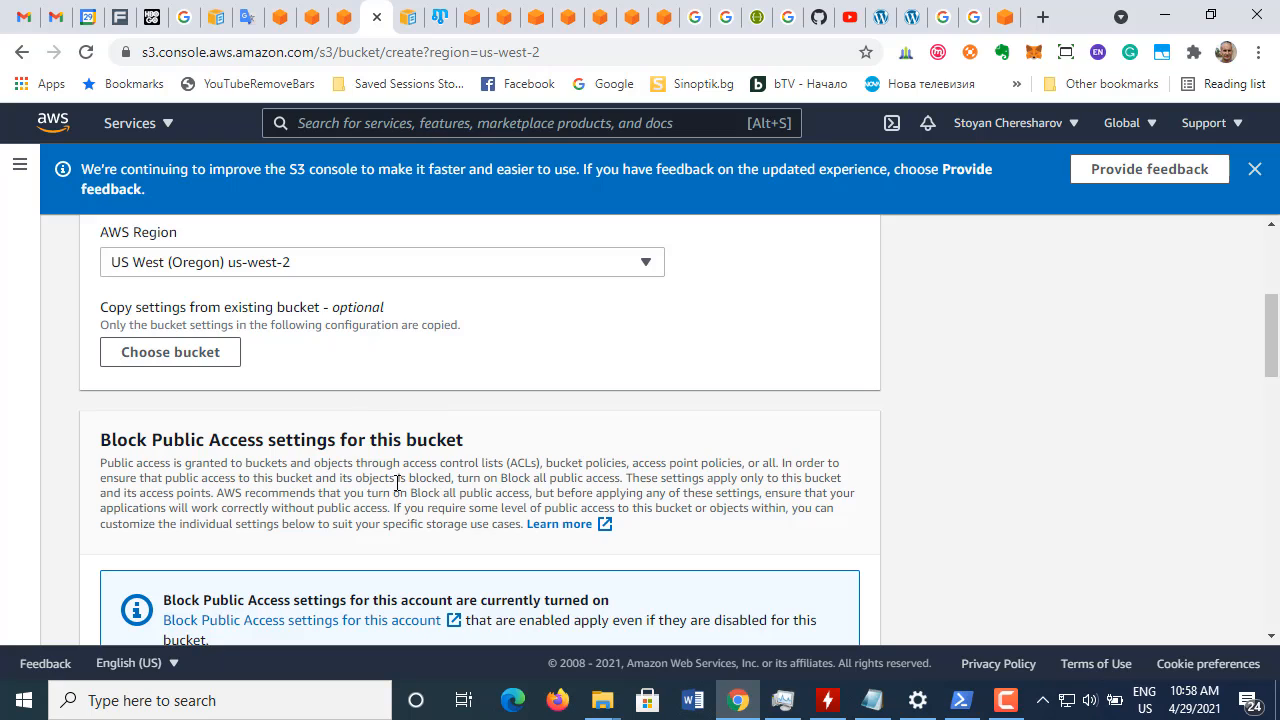
scroll(398, 492, down, 1)
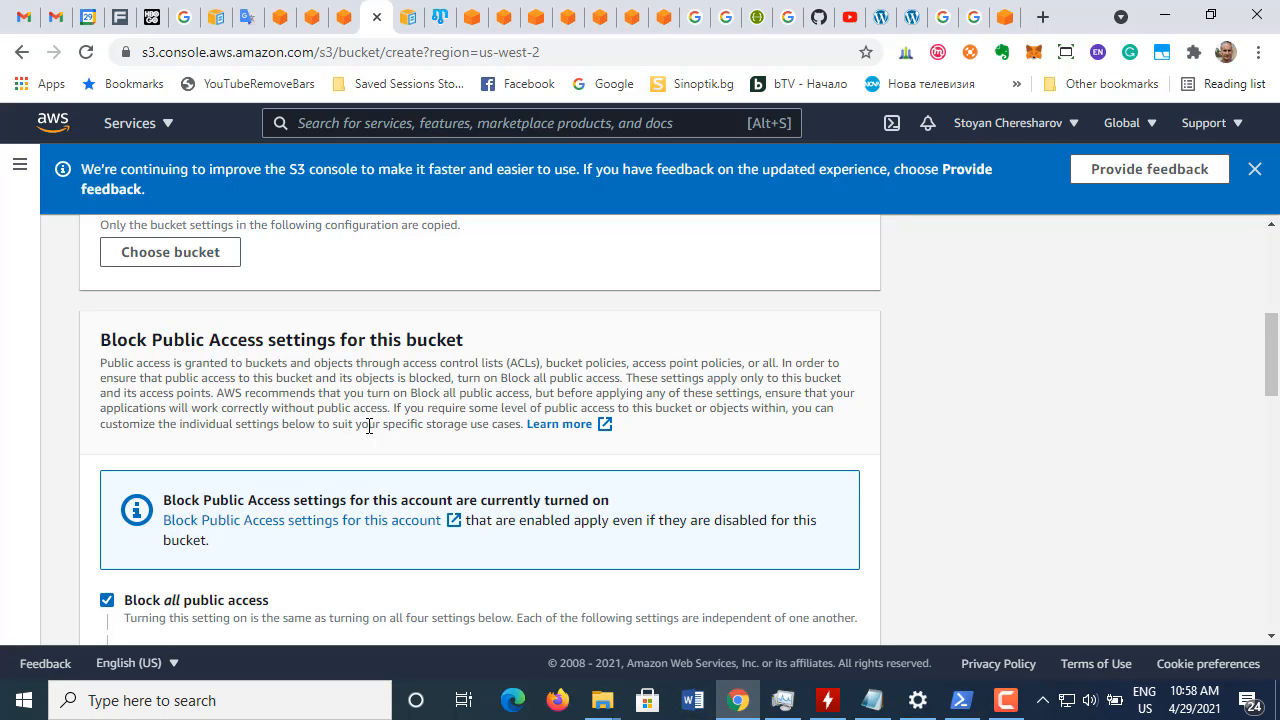
scroll(325, 448, down, 1)
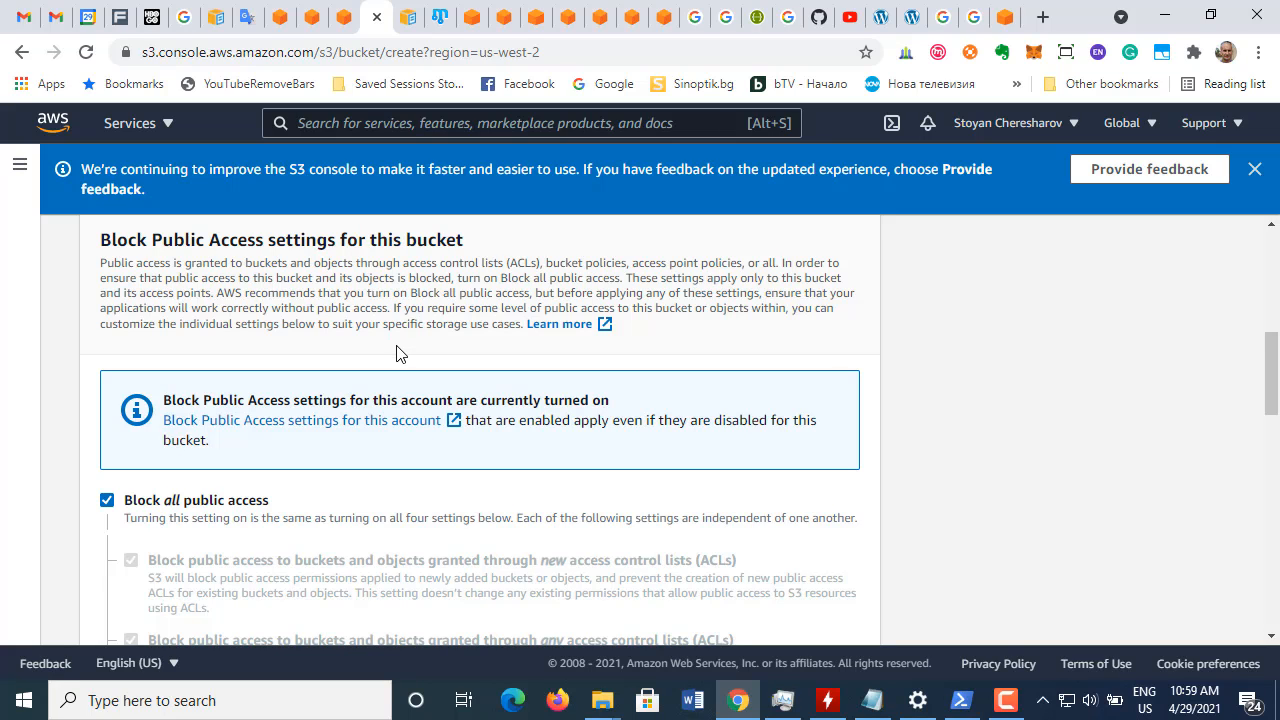
scroll(397, 356, down, 1)
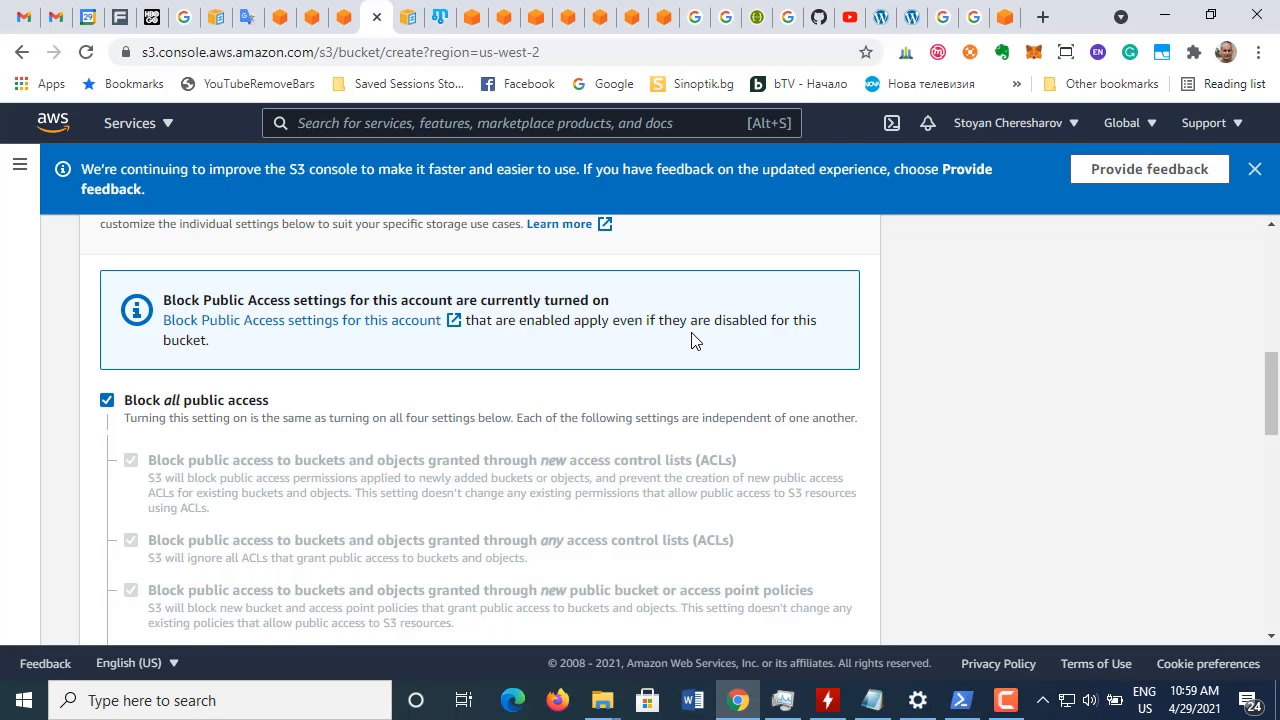
scroll(357, 395, down, 2)
scroll(360, 388, up, 1)
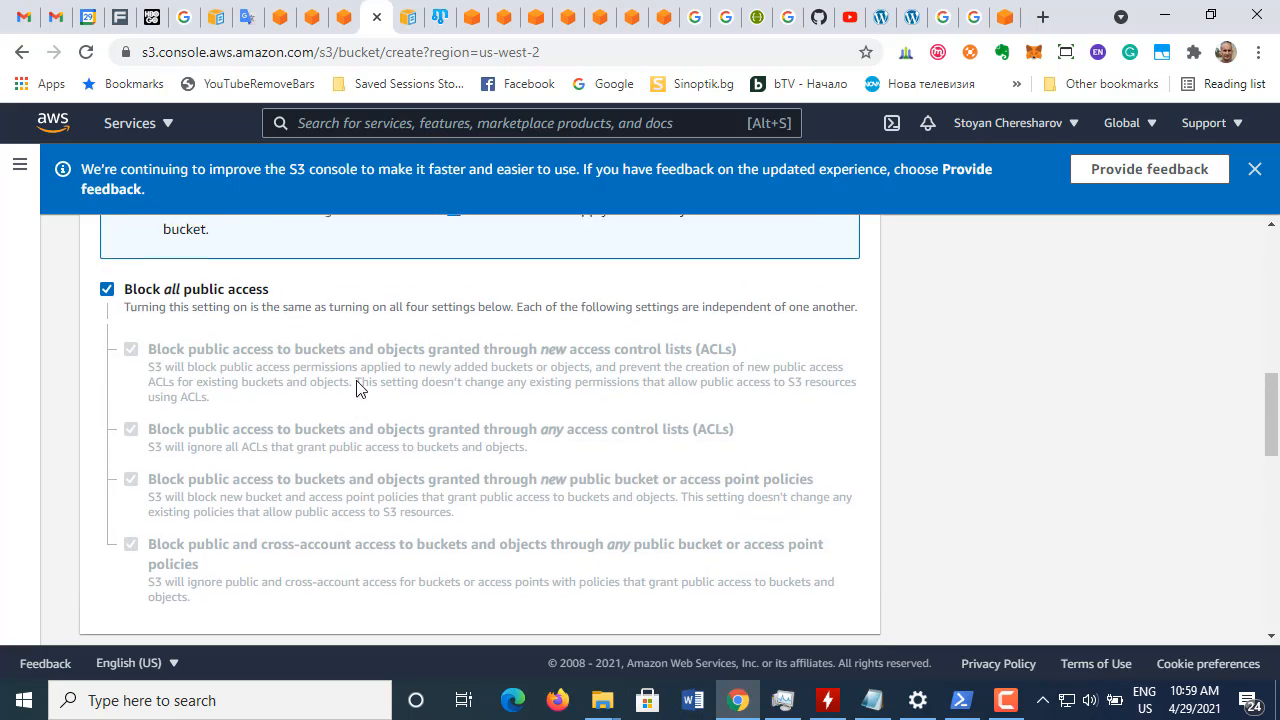
click(107, 302)
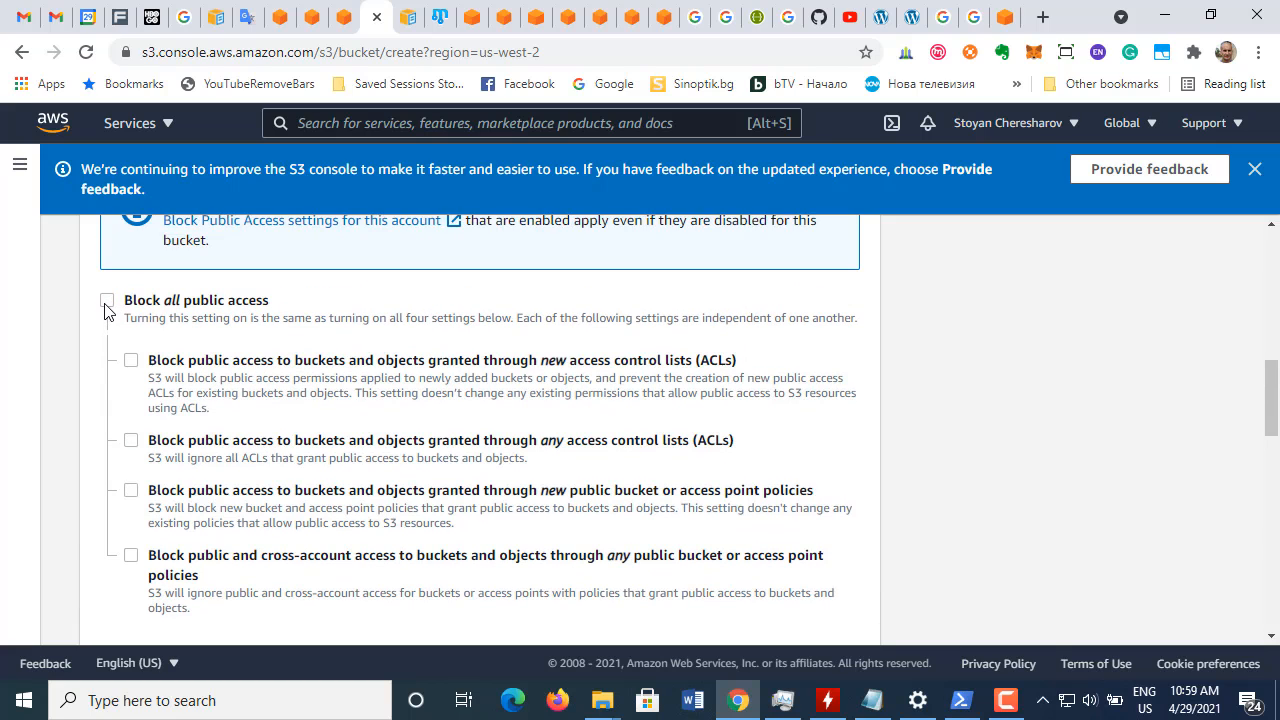
click(107, 302)
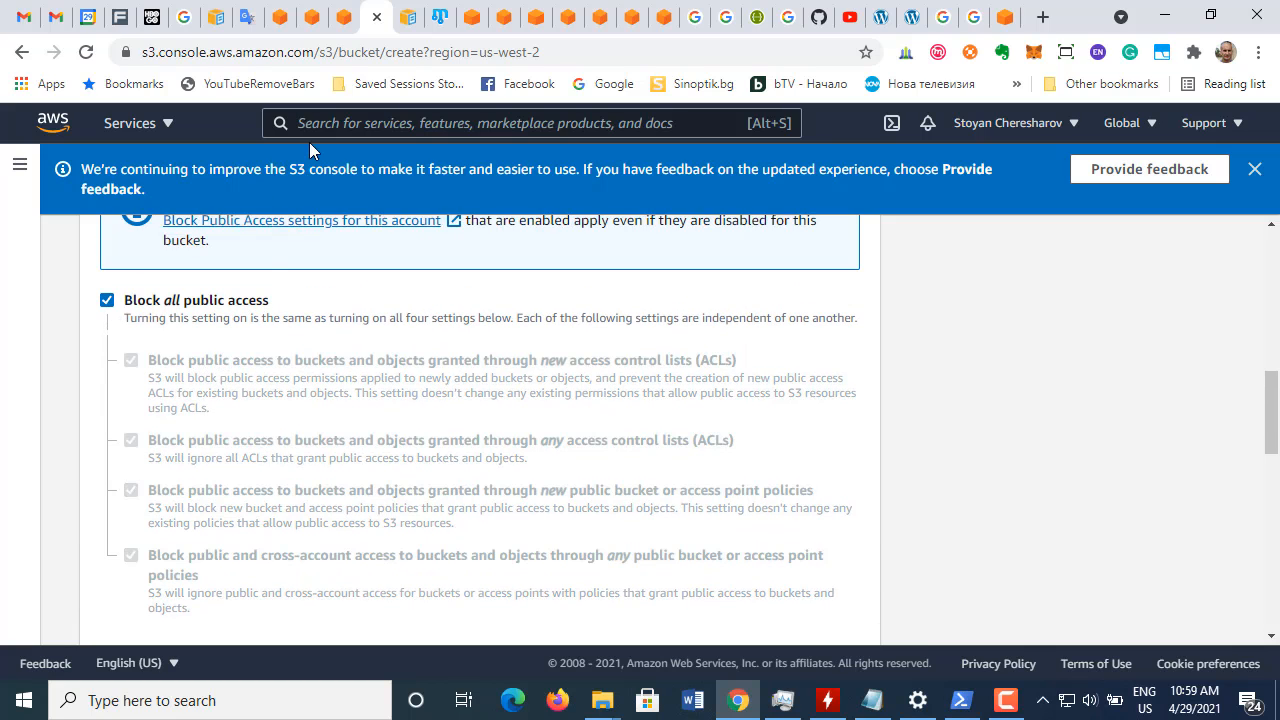
Read step g of the AWS tutorial on which public access options to deselect and which to choose
click(342, 17)
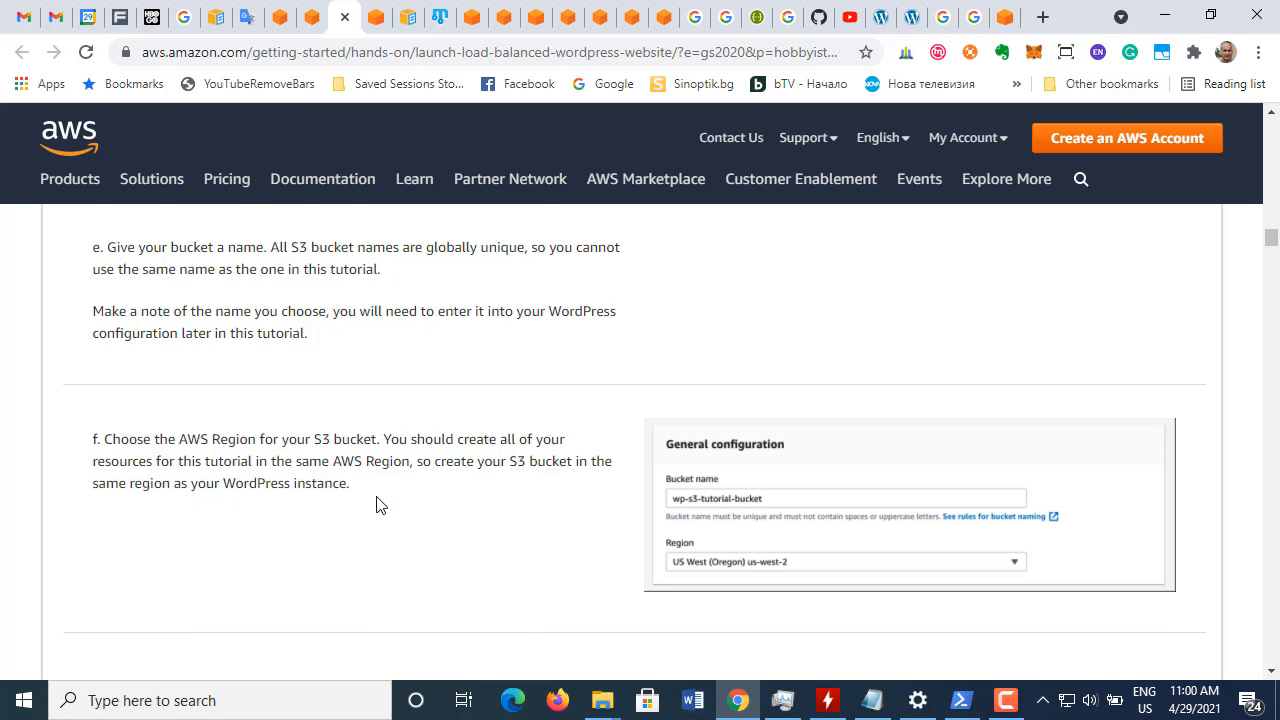
scroll(377, 500, down, 3)
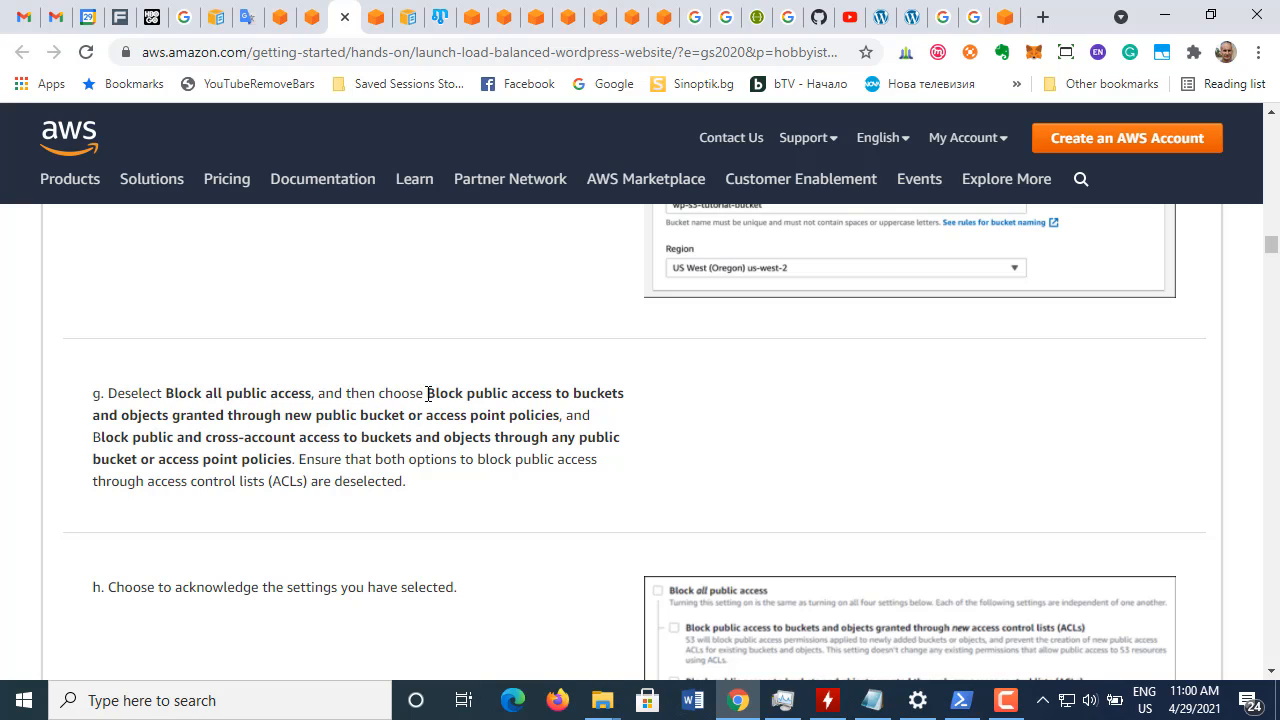
drag(428, 393, 162, 415)
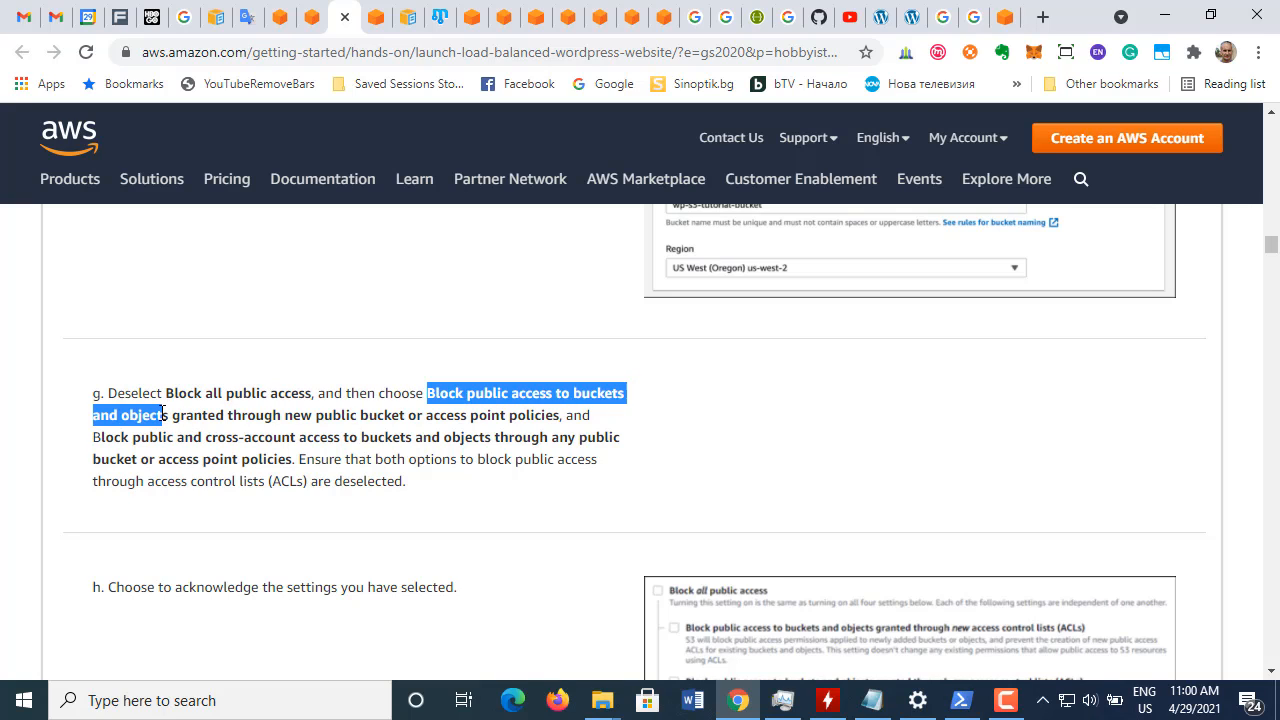
drag(162, 415, 440, 414)
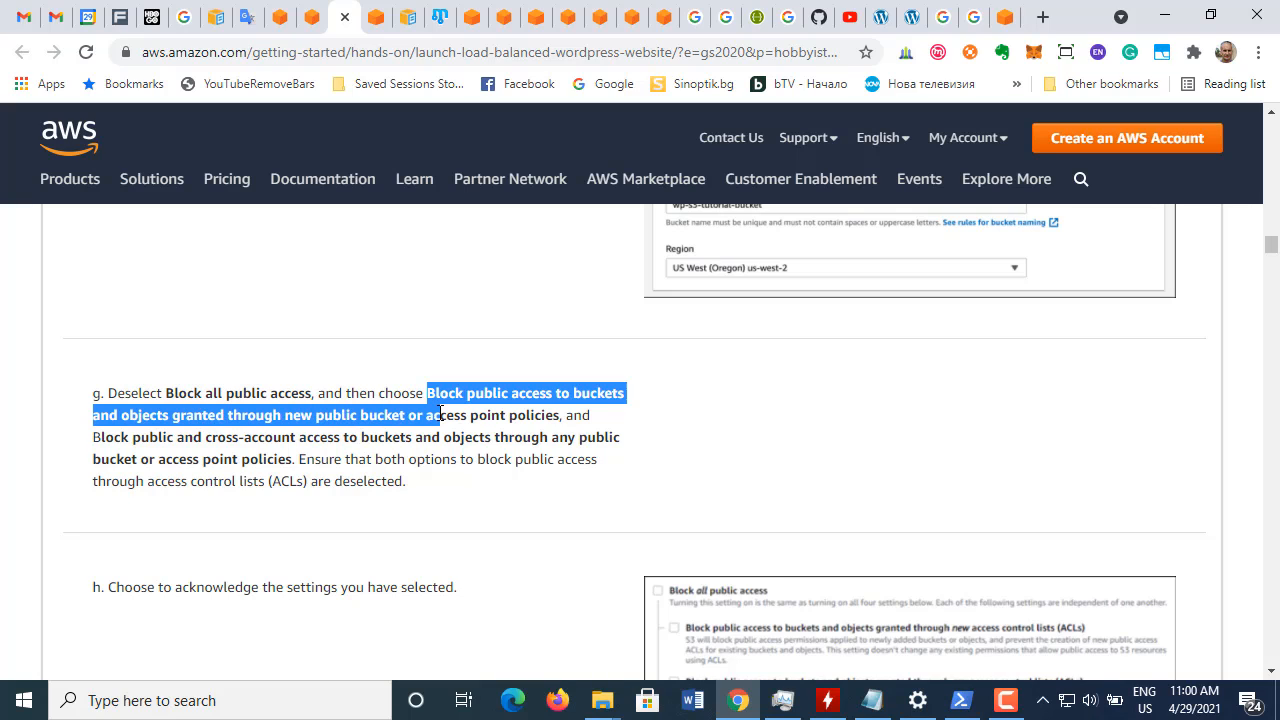
drag(491, 412, 298, 459)
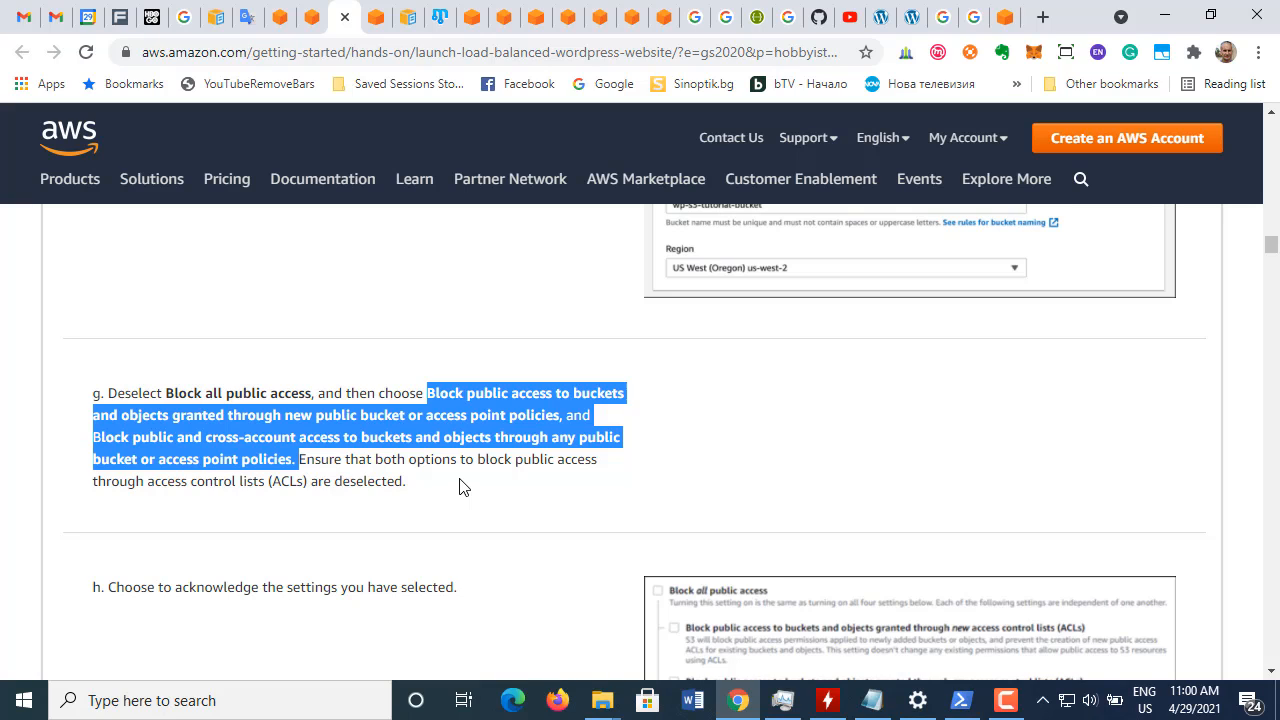
In the bucket form, turn off Block all public access and enable only the two options covering public bucket or access point policies
click(374, 18)
click(107, 301)
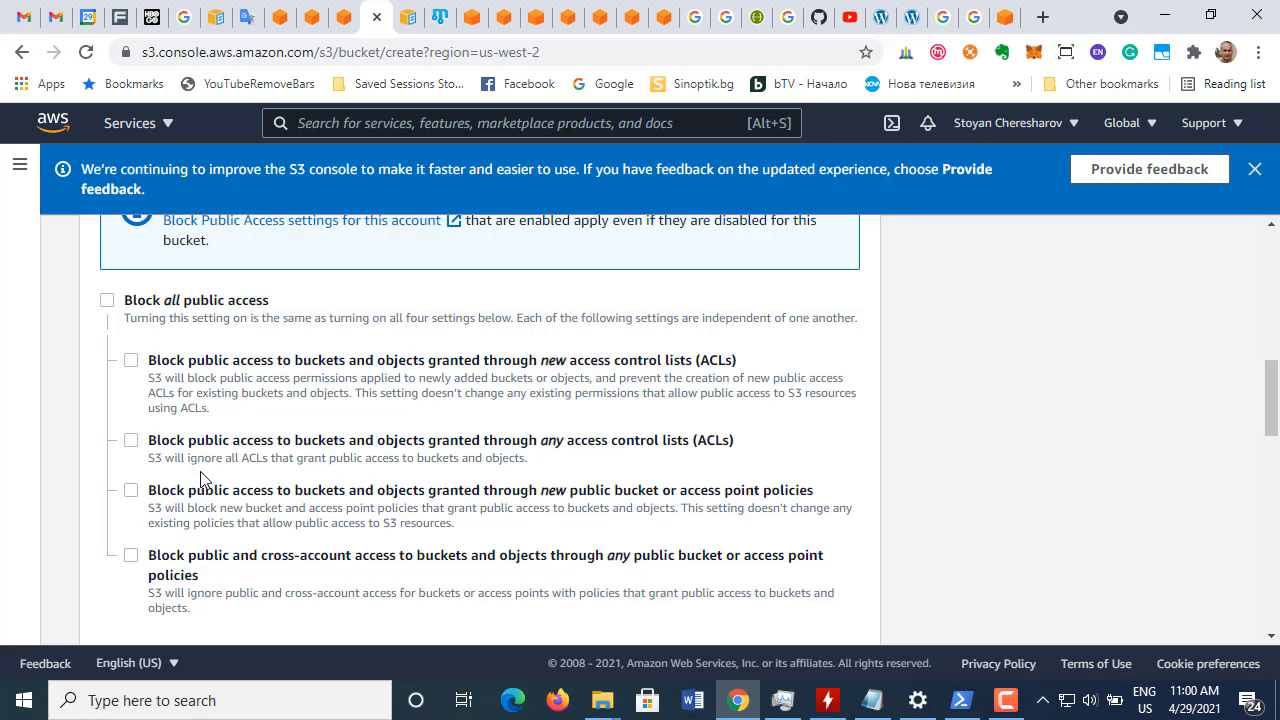
click(131, 491)
click(132, 556)
Acknowledge that the current settings might result in the bucket and its objects becoming public, and return to the AWS tutorial page
scroll(449, 387, down, 2)
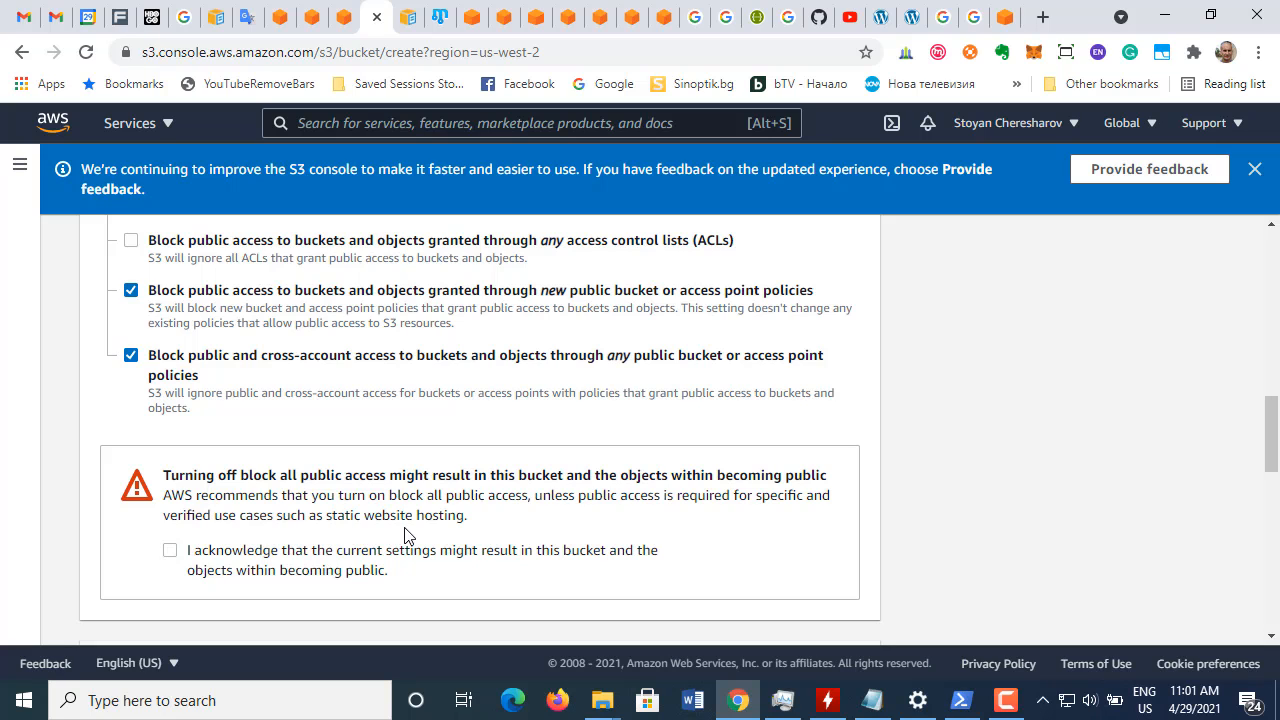
scroll(363, 490, down, 1)
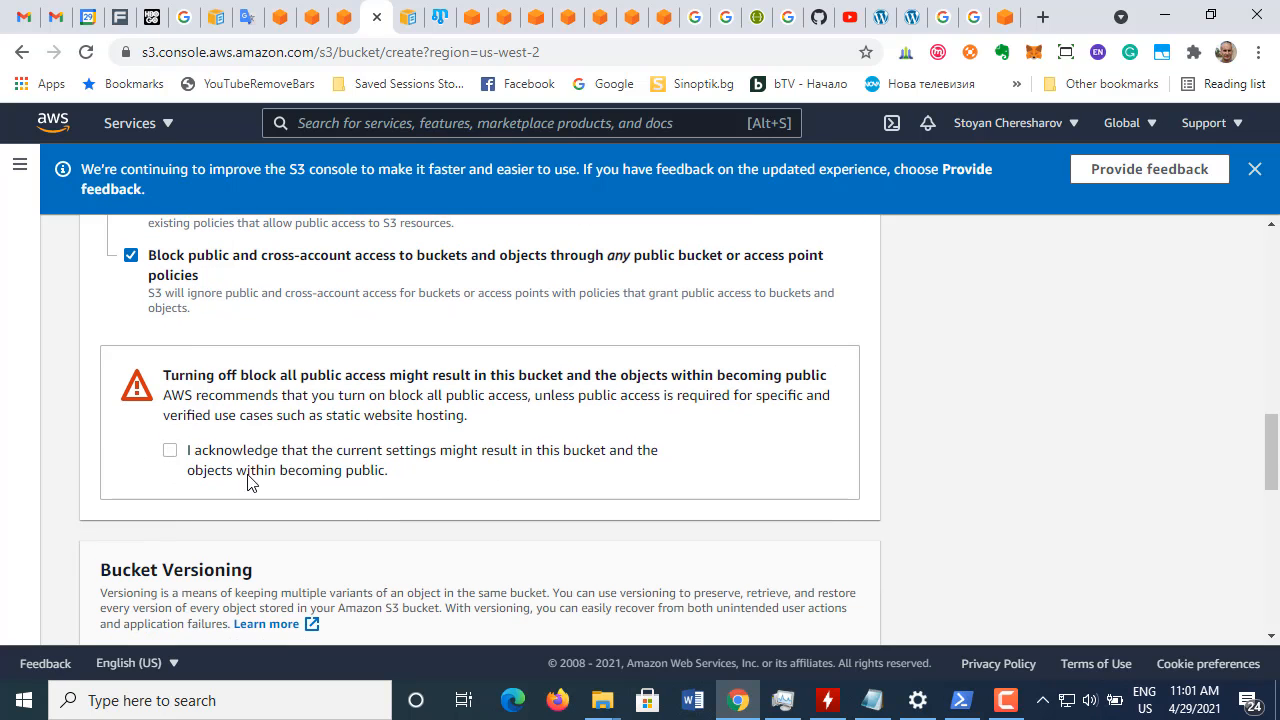
click(170, 451)
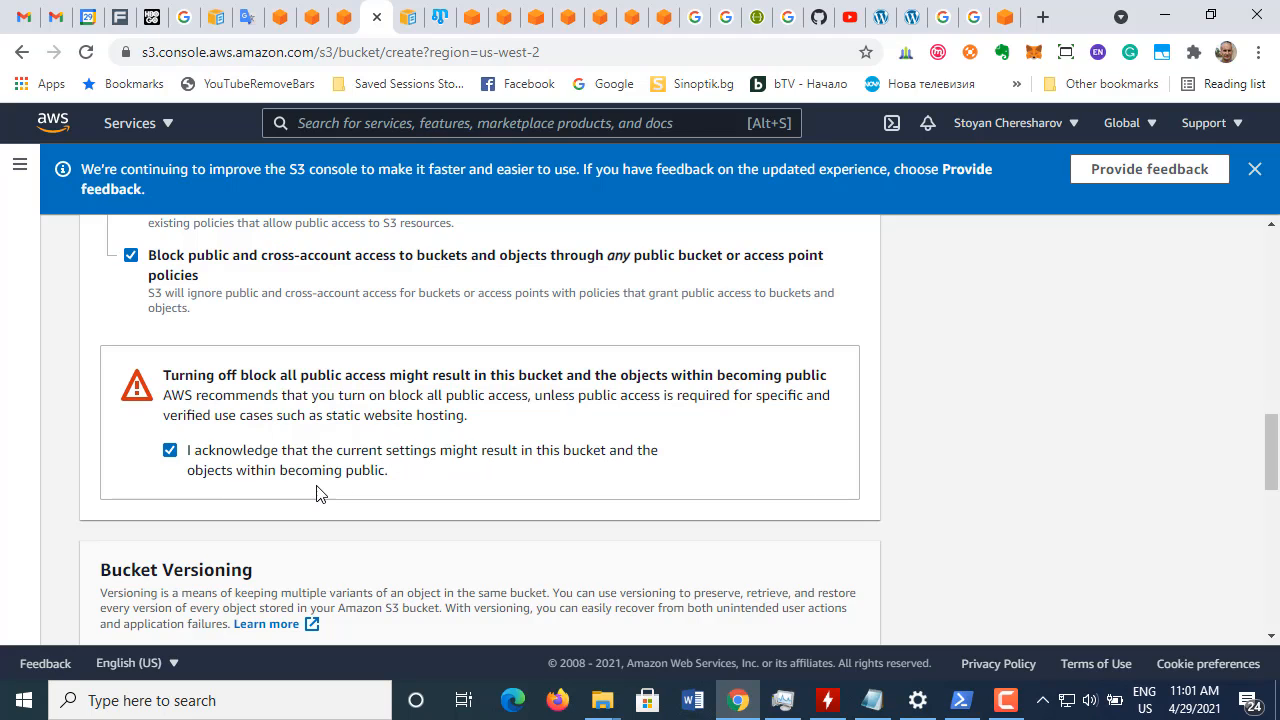
scroll(420, 500, up, 1)
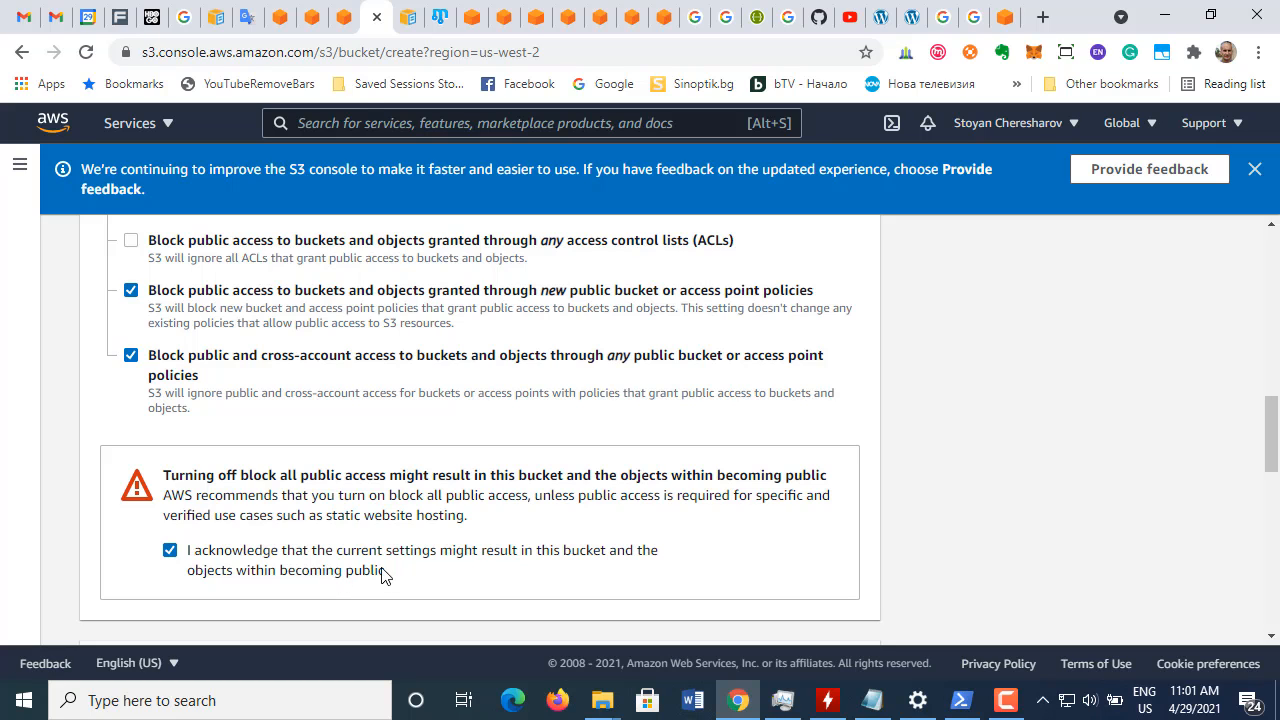
click(377, 19)
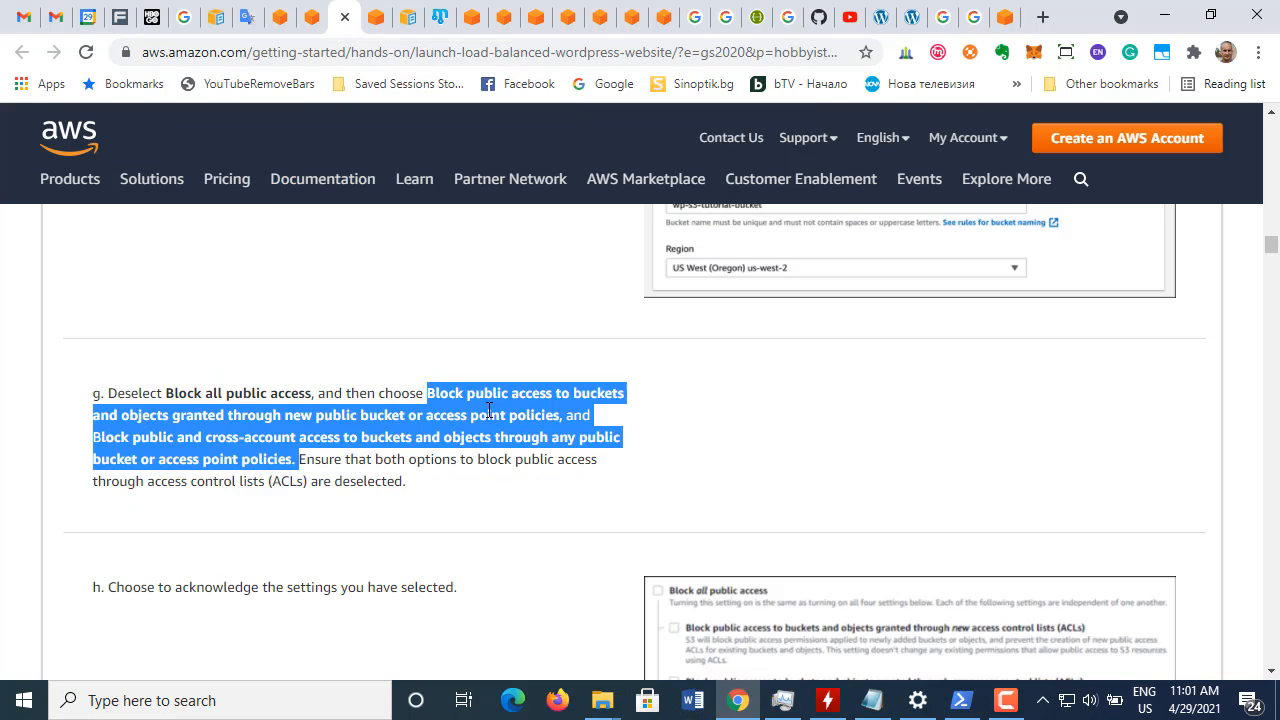
Read step h of the AWS tutorial and compare its pictured public access settings and acknowledgement with those in the bucket form
scroll(489, 410, down, 2)
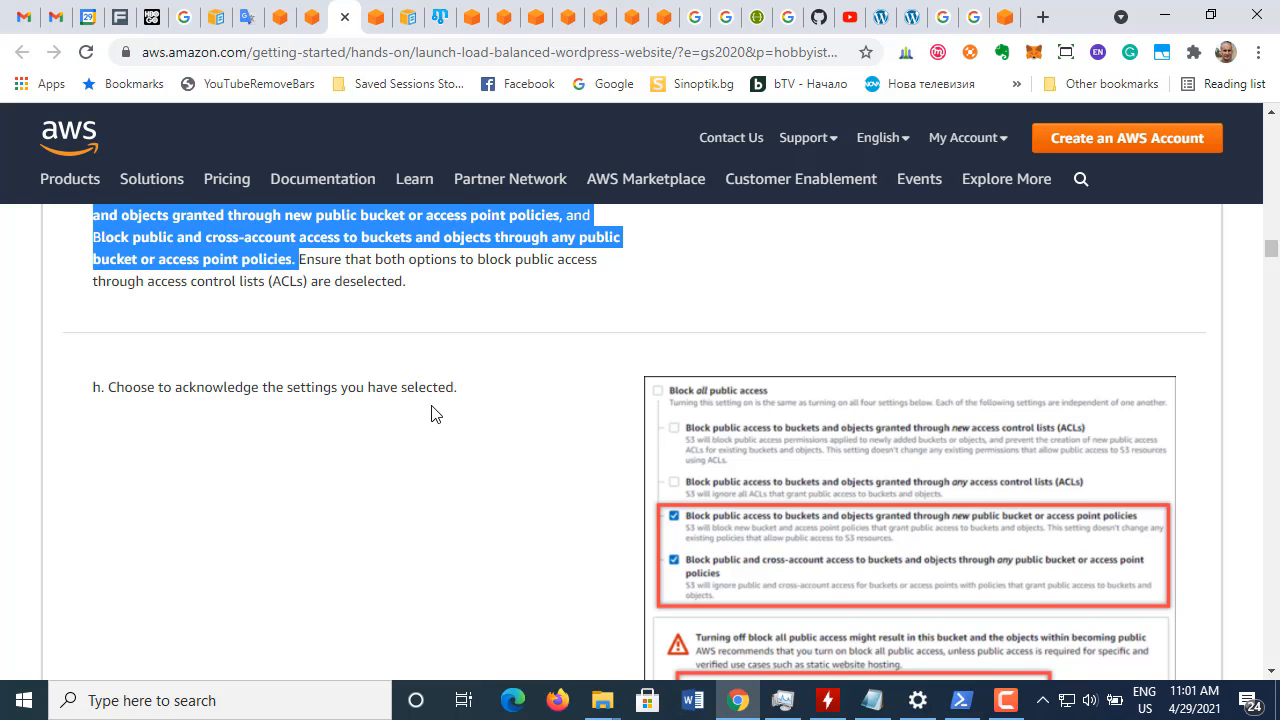
scroll(434, 417, down, 1)
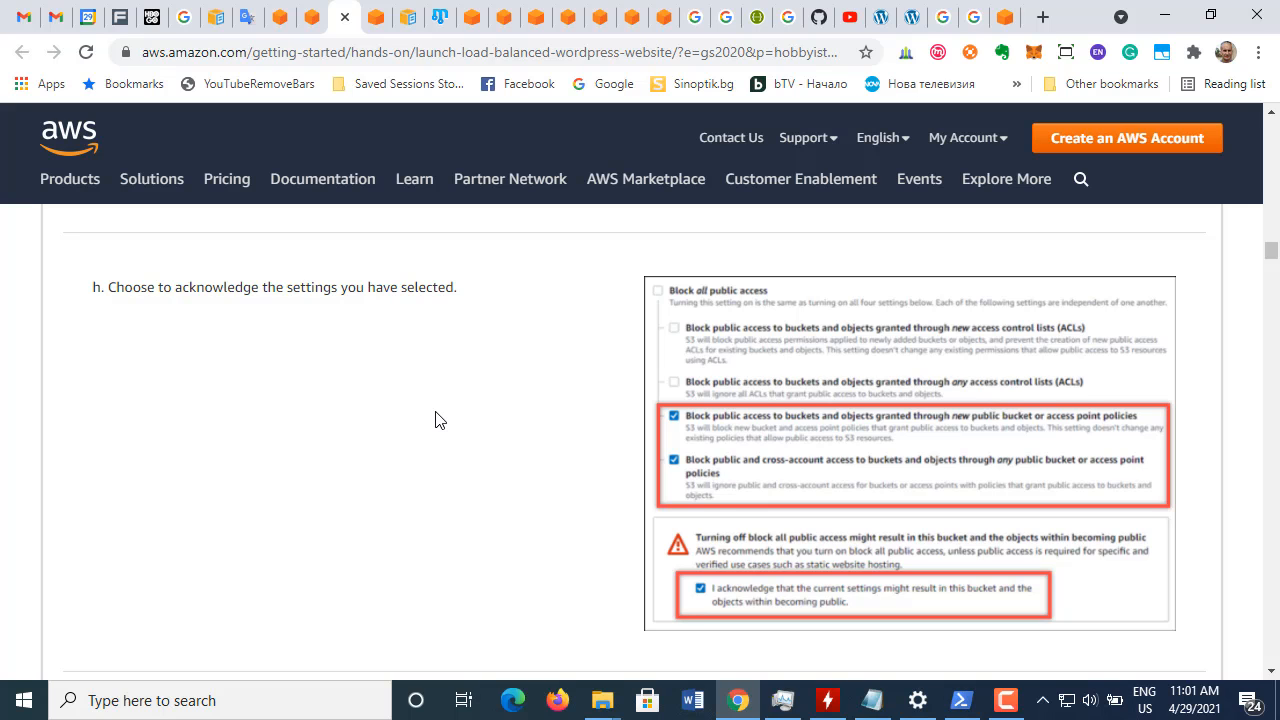
click(376, 17)
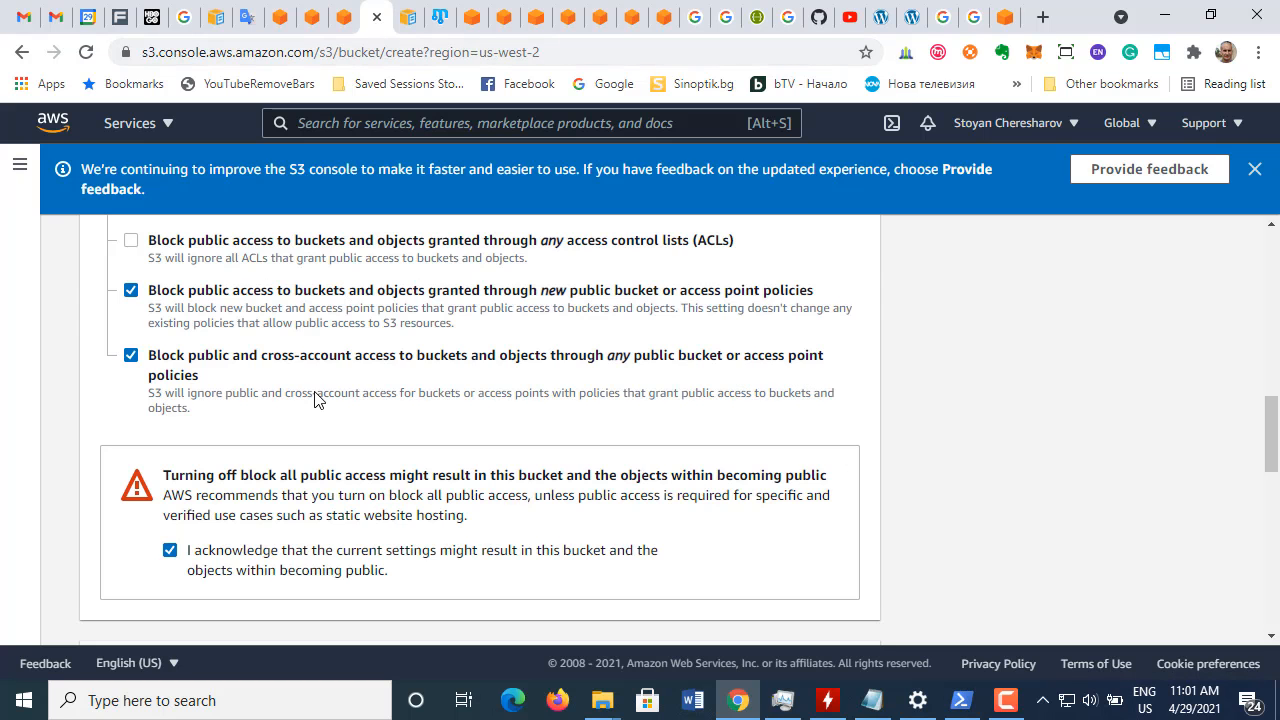
scroll(318, 395, up, 3)
scroll(318, 395, down, 2)
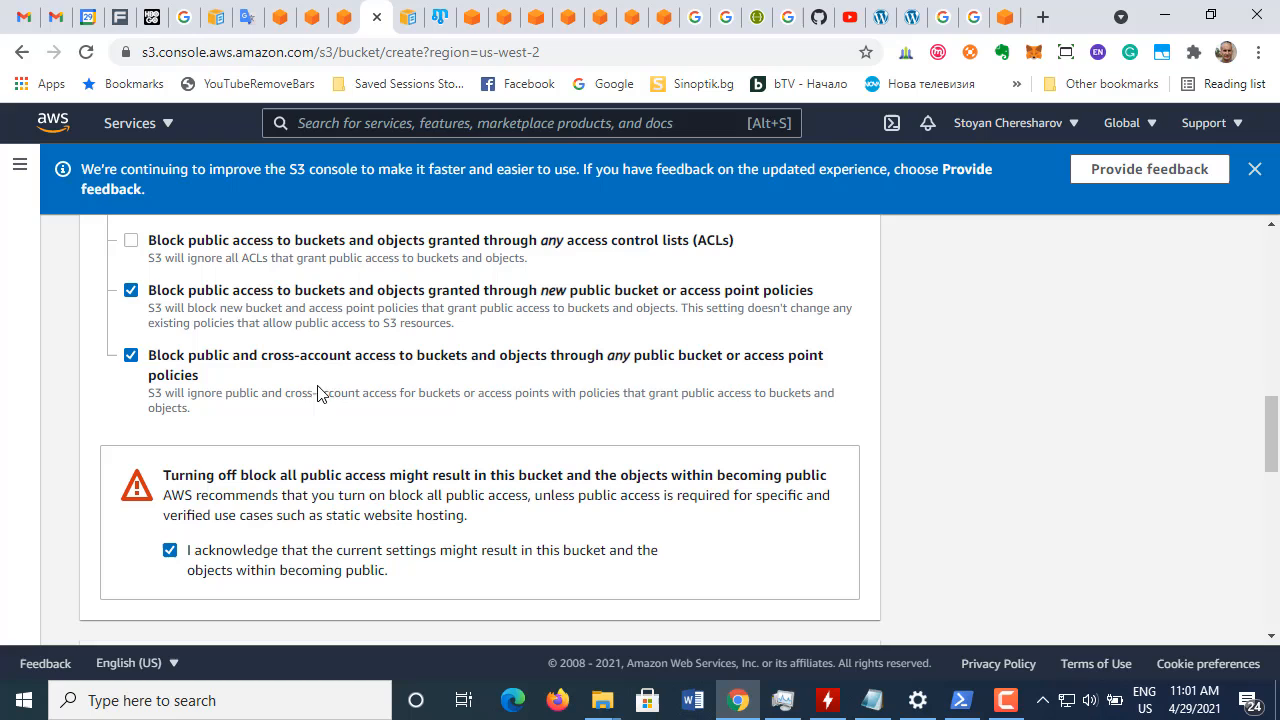
Review the tutorial's whole S3 bucket section, from signing in to the S3 console through the final Create bucket instruction
click(340, 30)
scroll(403, 347, down, 4)
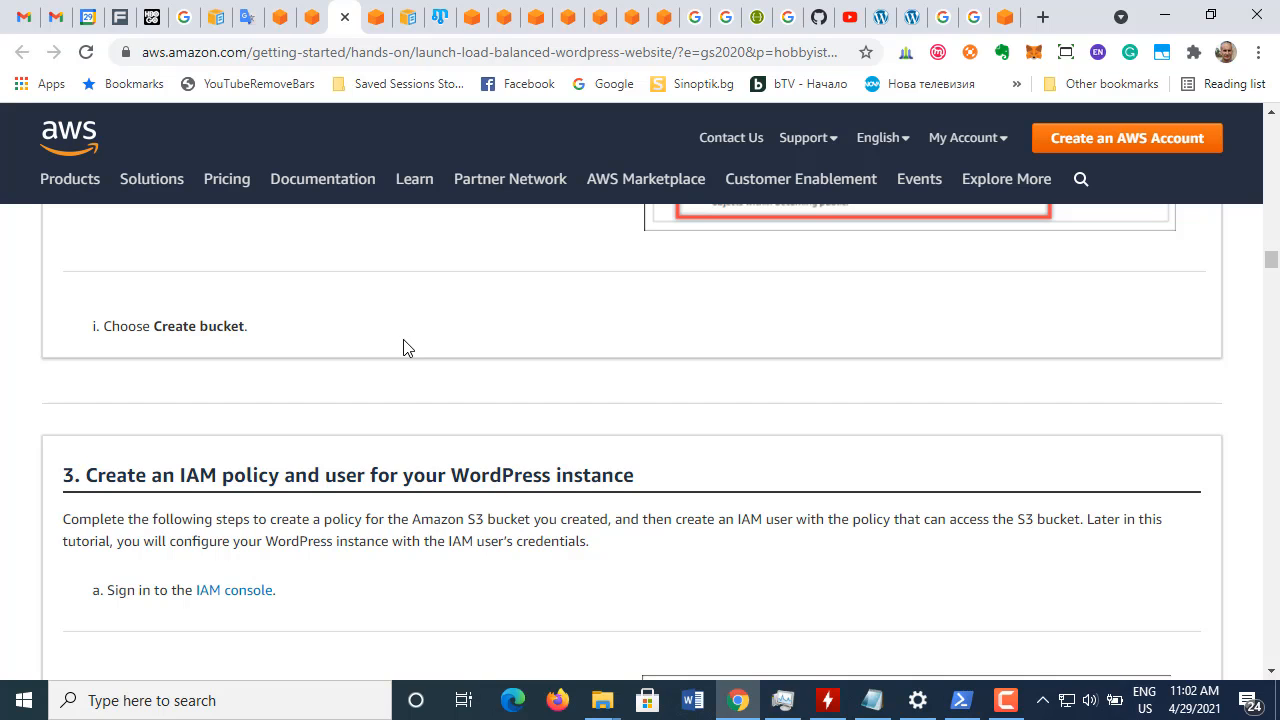
scroll(403, 347, up, 10)
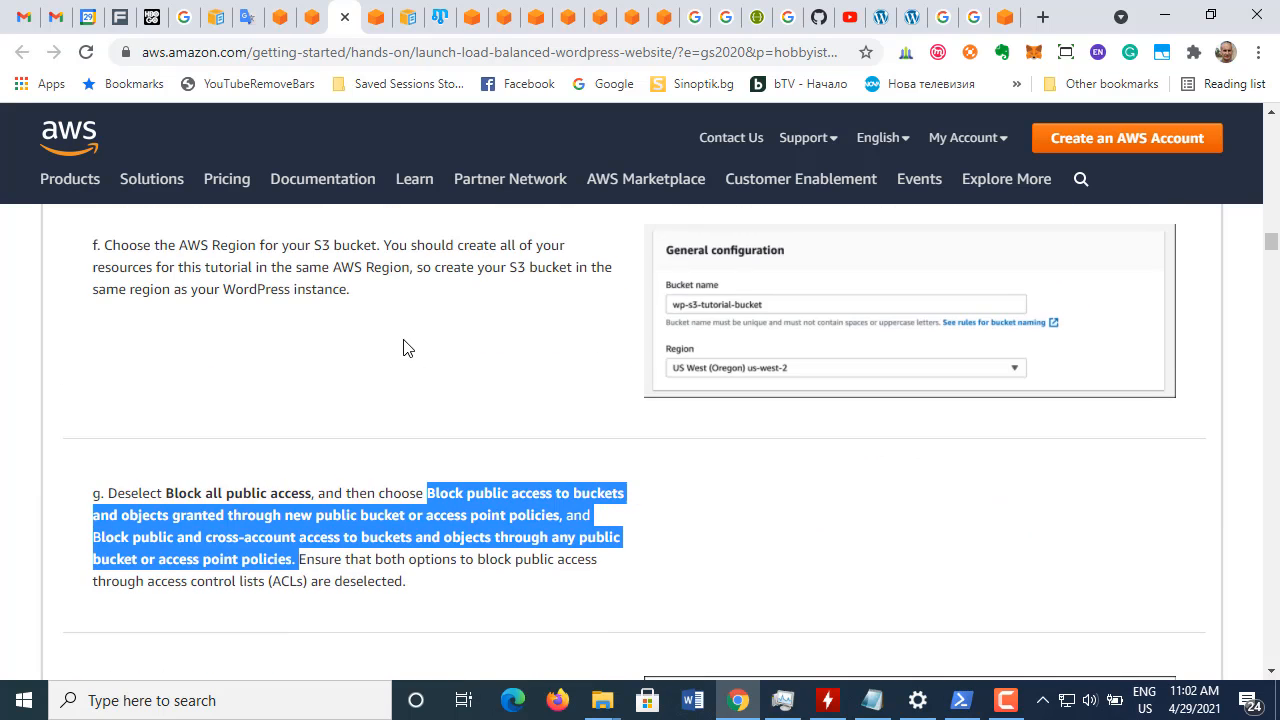
scroll(403, 347, up, 12)
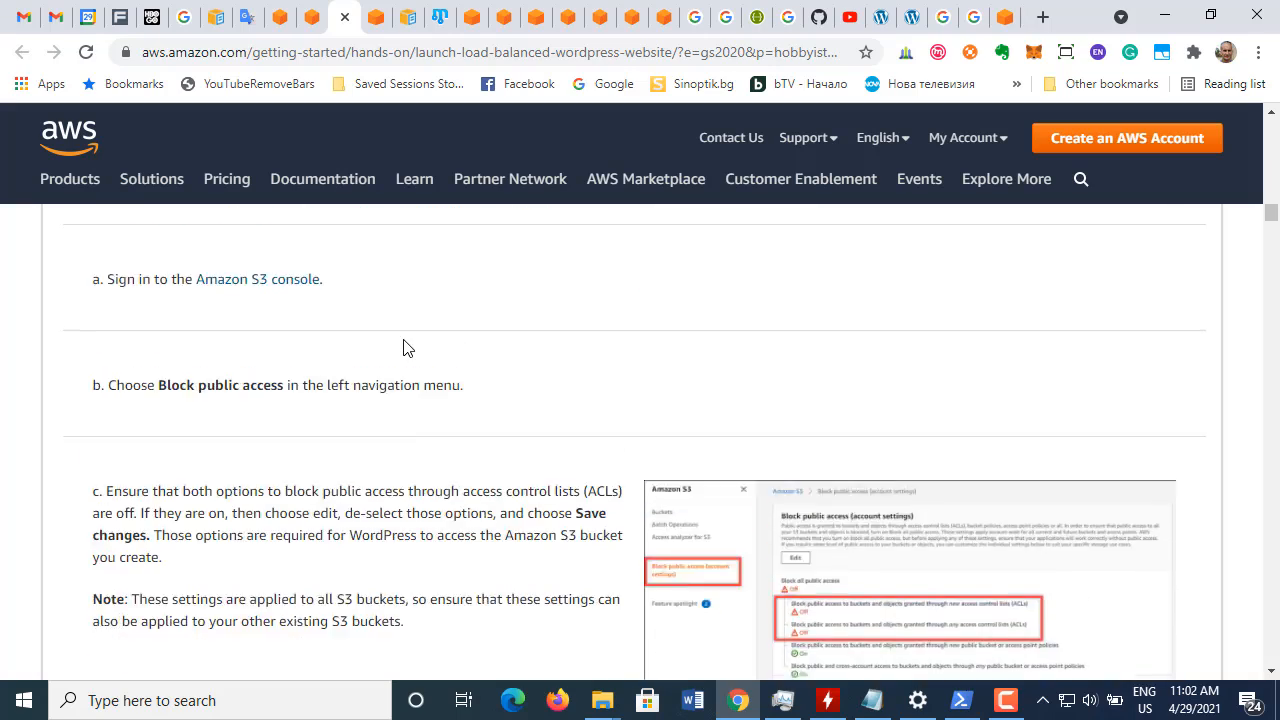
scroll(404, 345, down, 10)
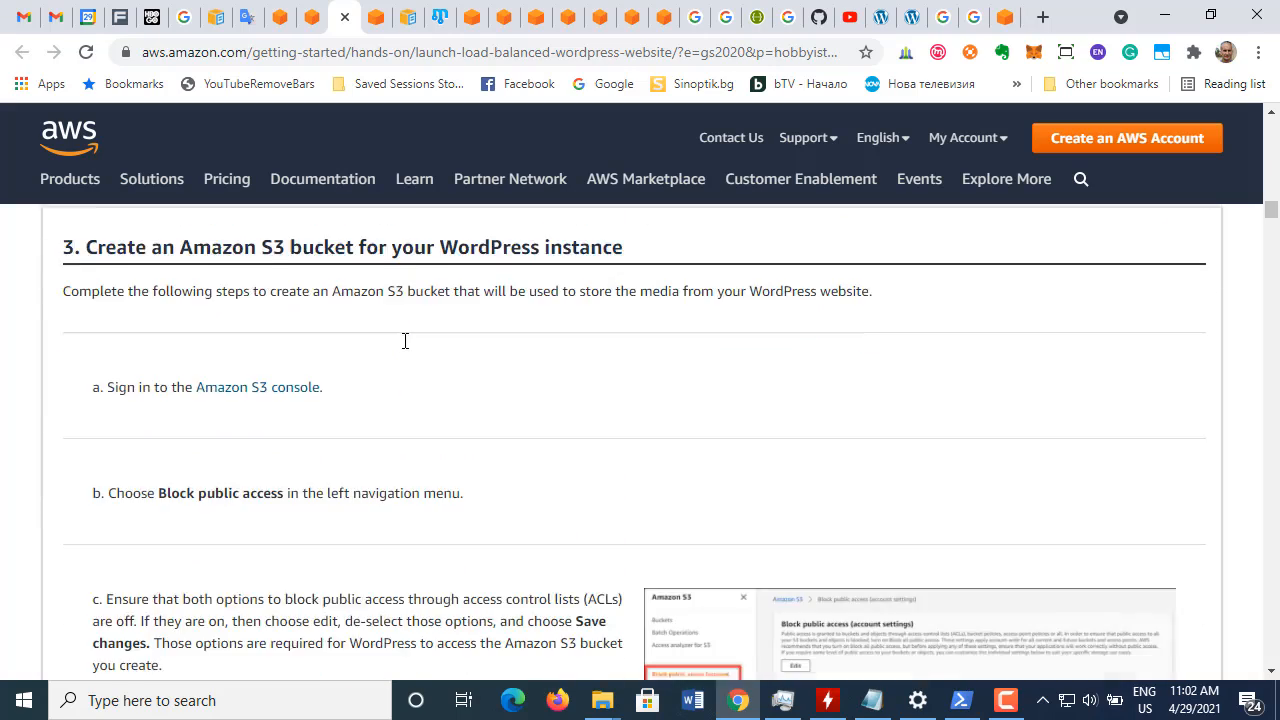
scroll(404, 345, down, 12)
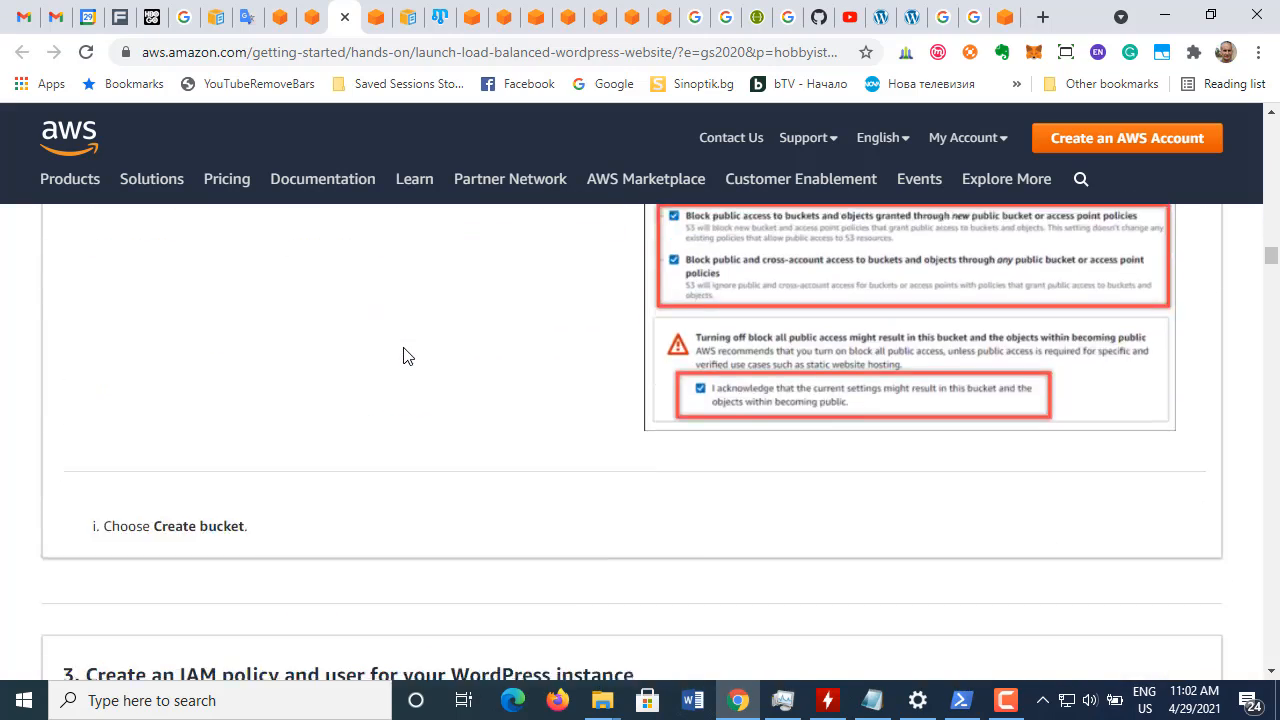
Look through the tutorial's IAM policy and user section up to the SSH connection section, and return to the Create bucket instruction
scroll(406, 357, down, 2)
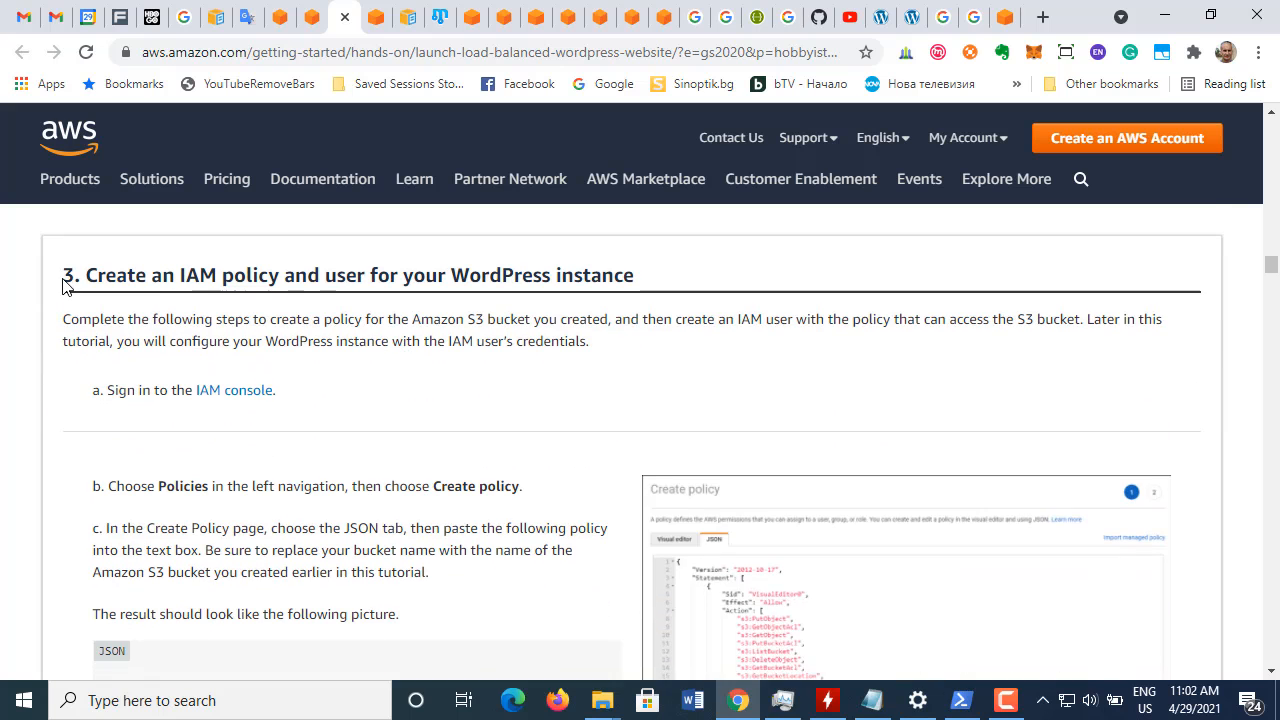
scroll(392, 337, down, 15)
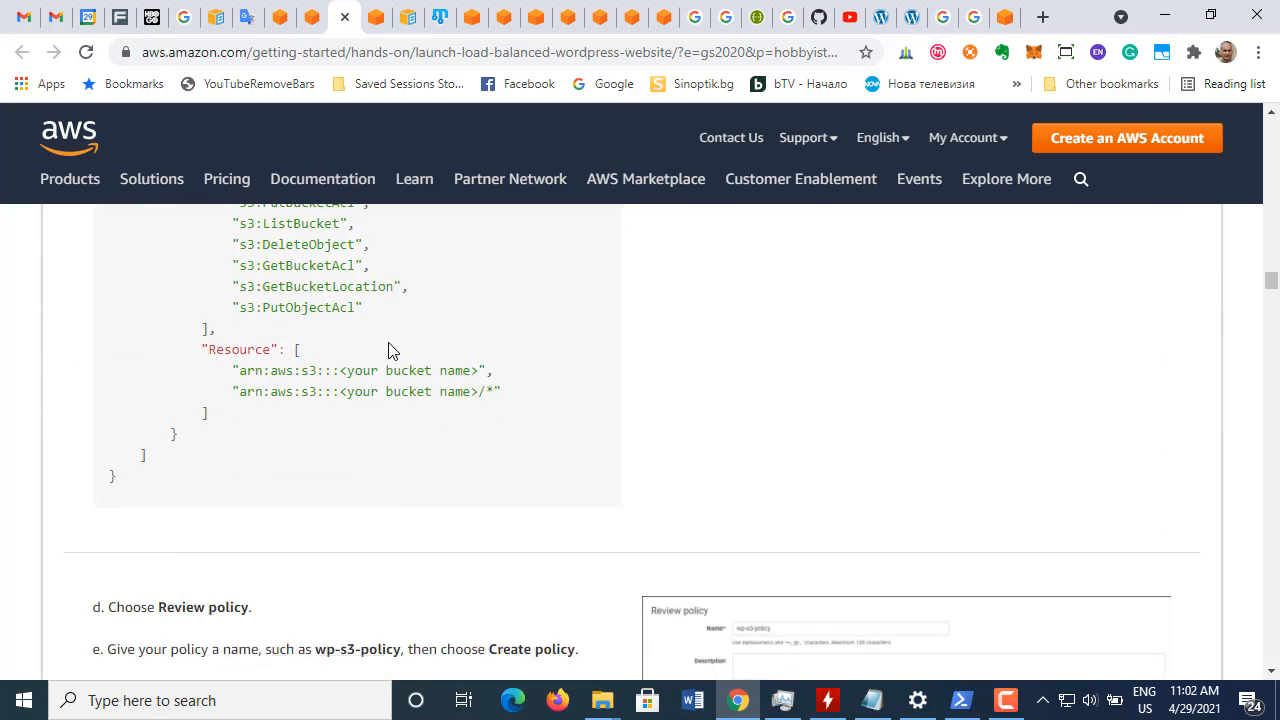
scroll(391, 350, down, 15)
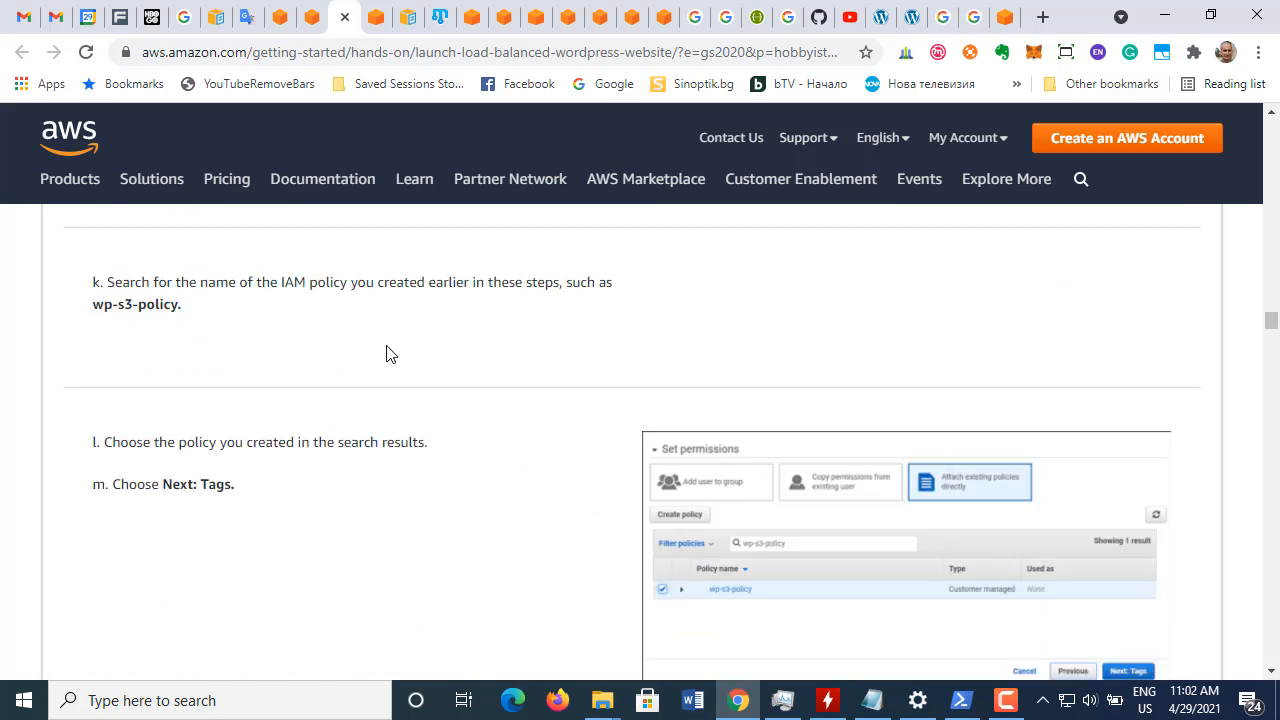
scroll(389, 355, down, 12)
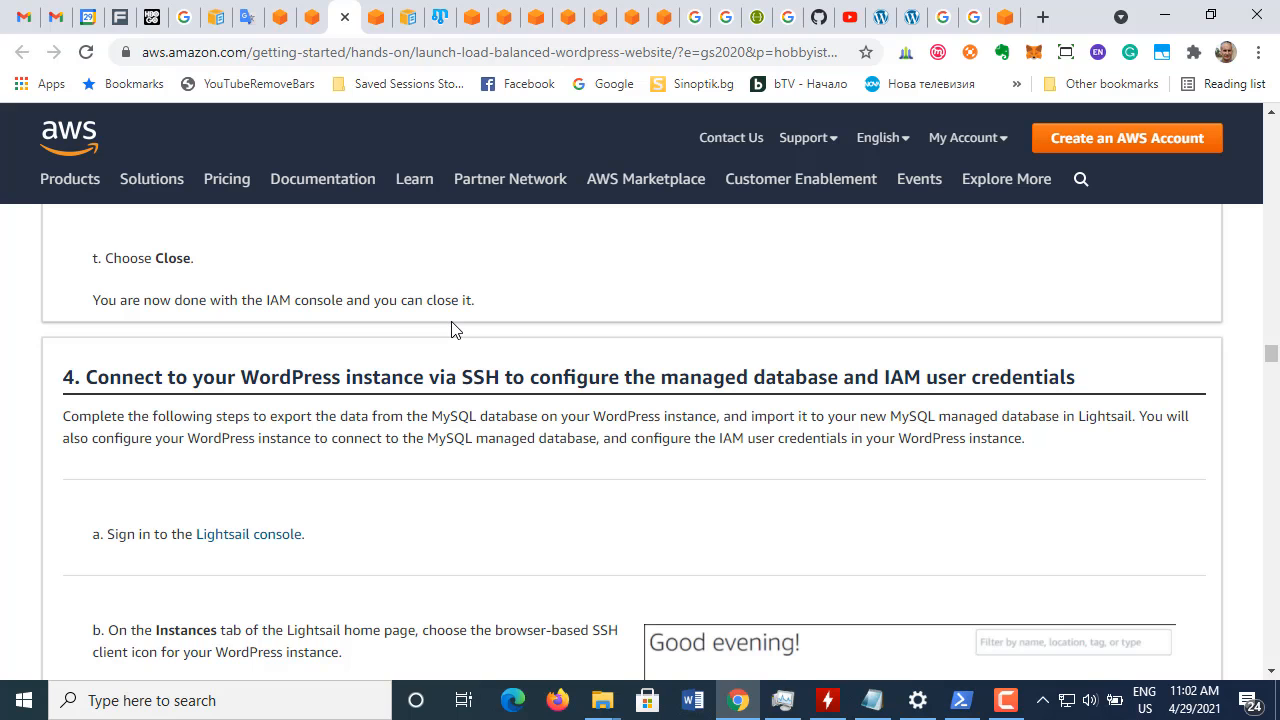
scroll(451, 330, down, 2)
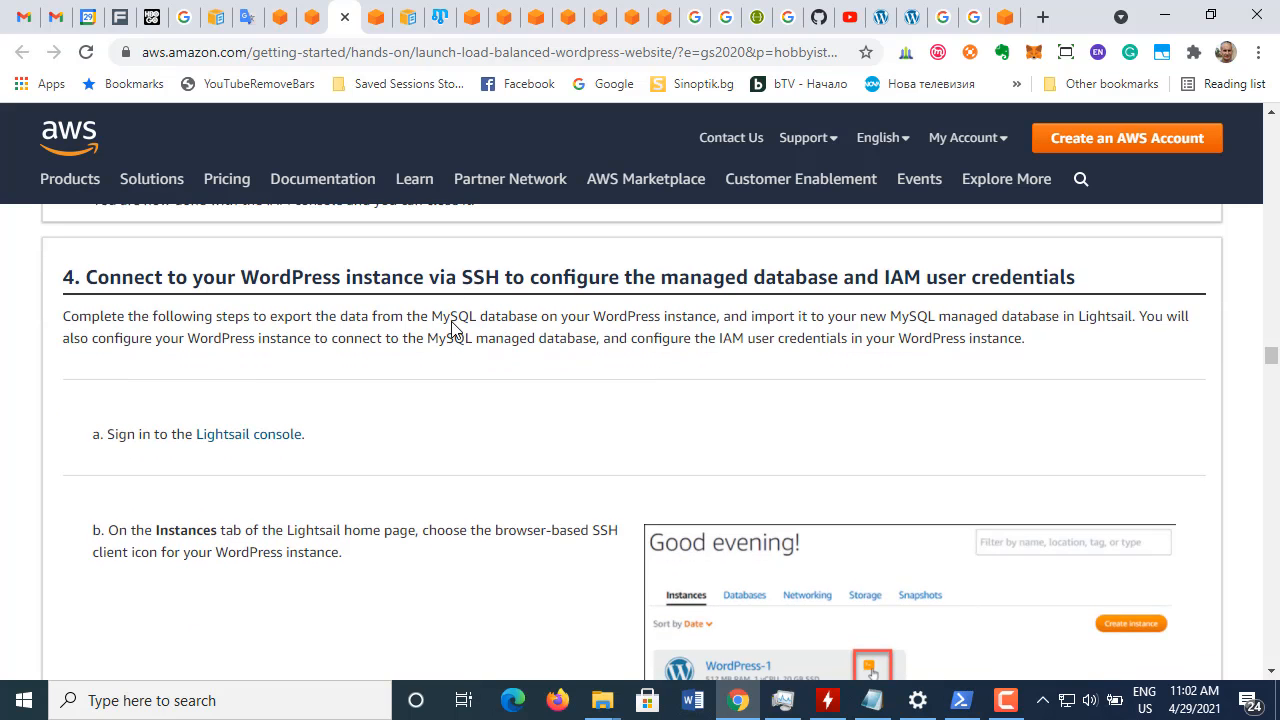
scroll(451, 330, up, 3)
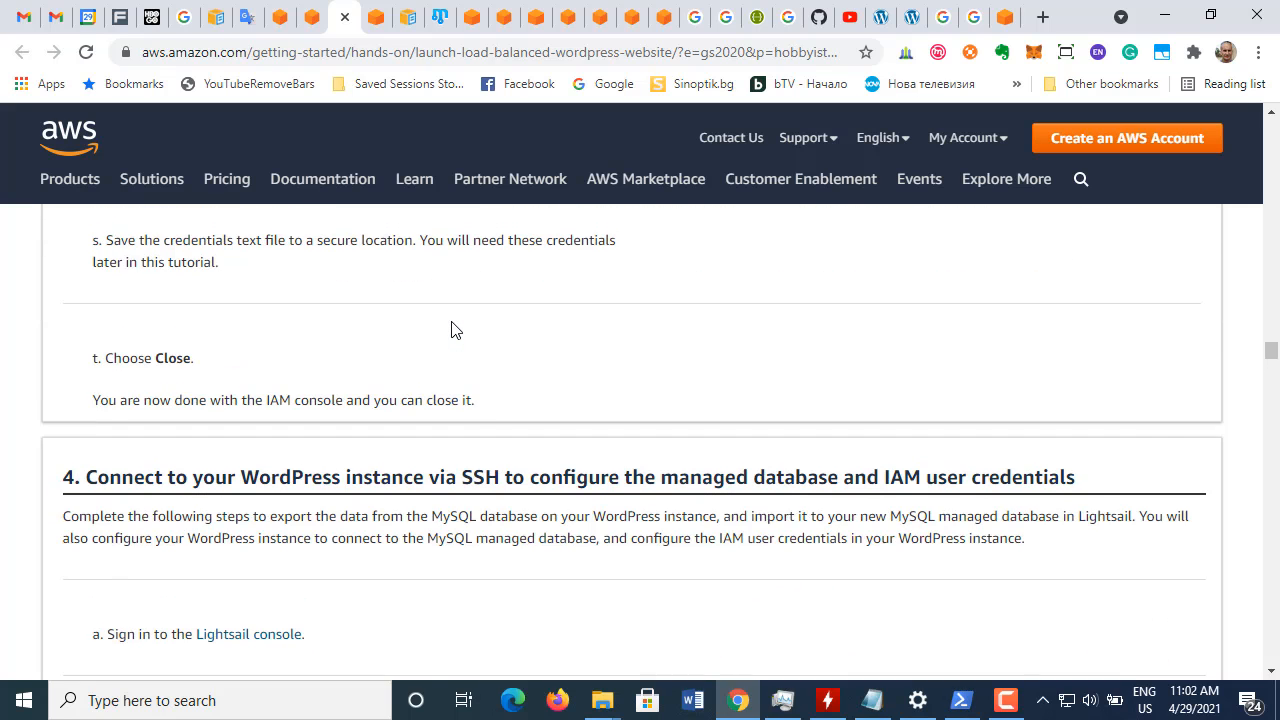
scroll(451, 330, up, 4)
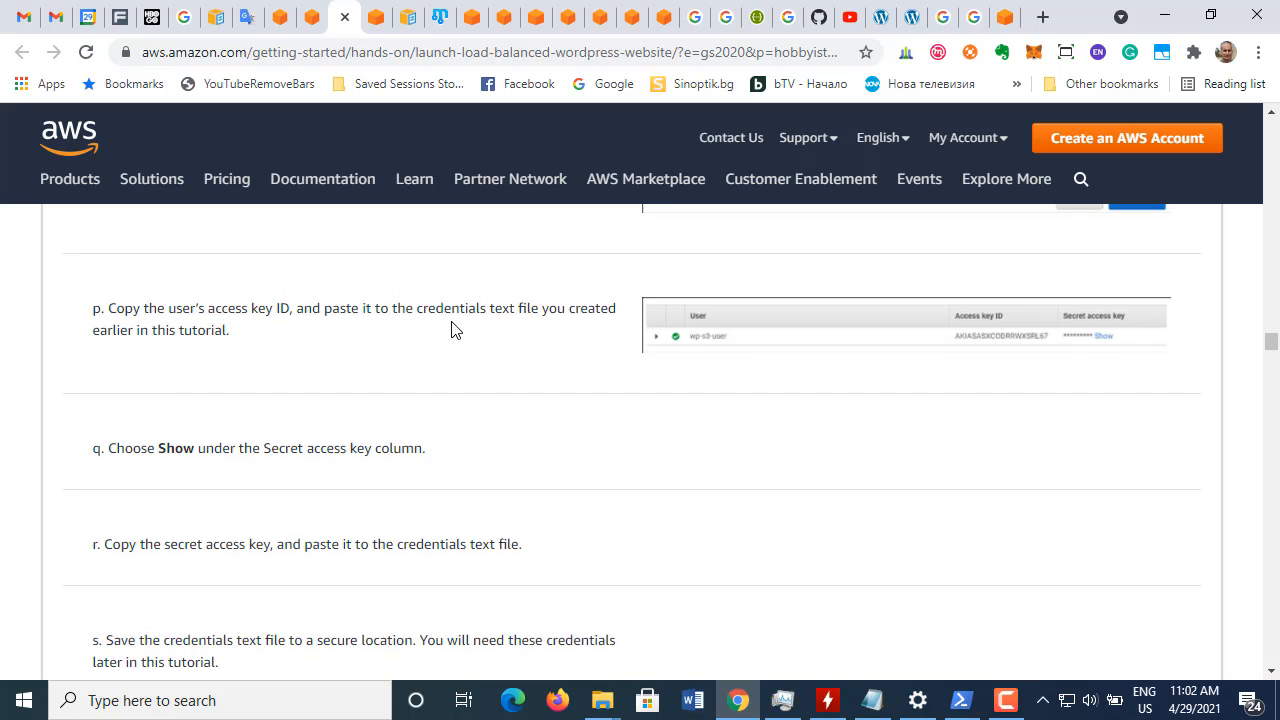
scroll(451, 330, up, 6)
scroll(451, 330, up, 10)
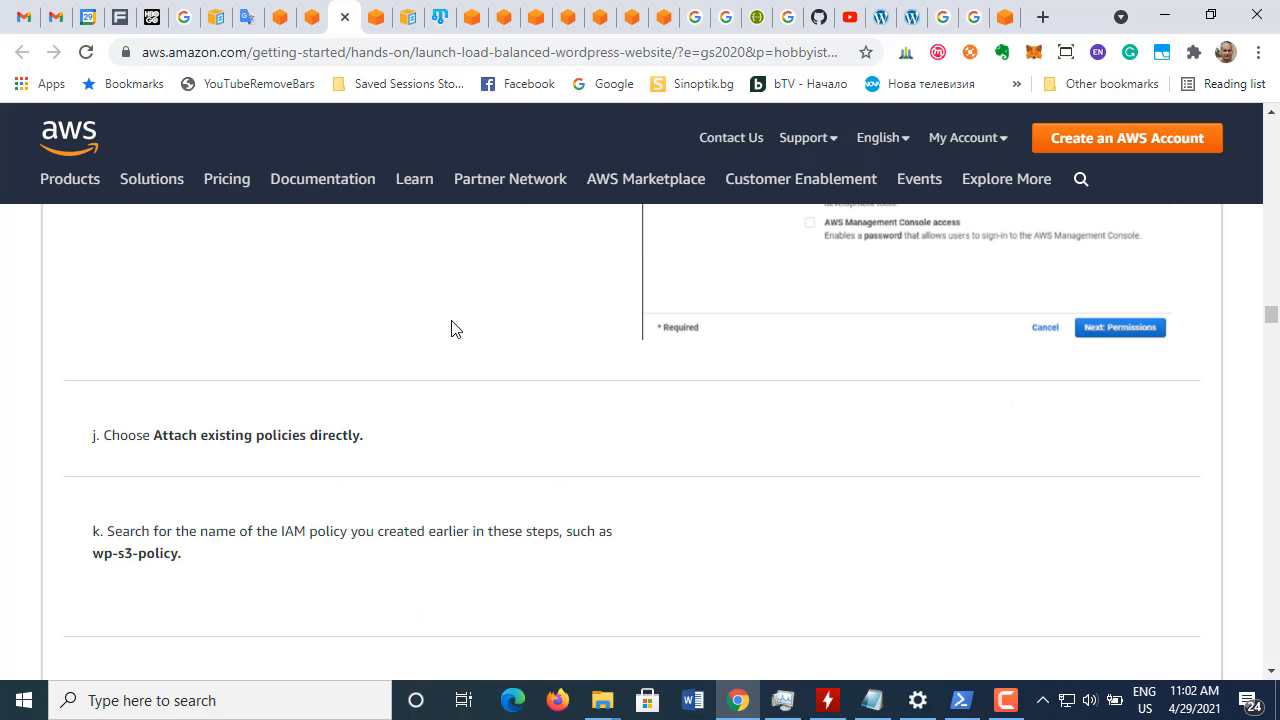
scroll(451, 330, up, 10)
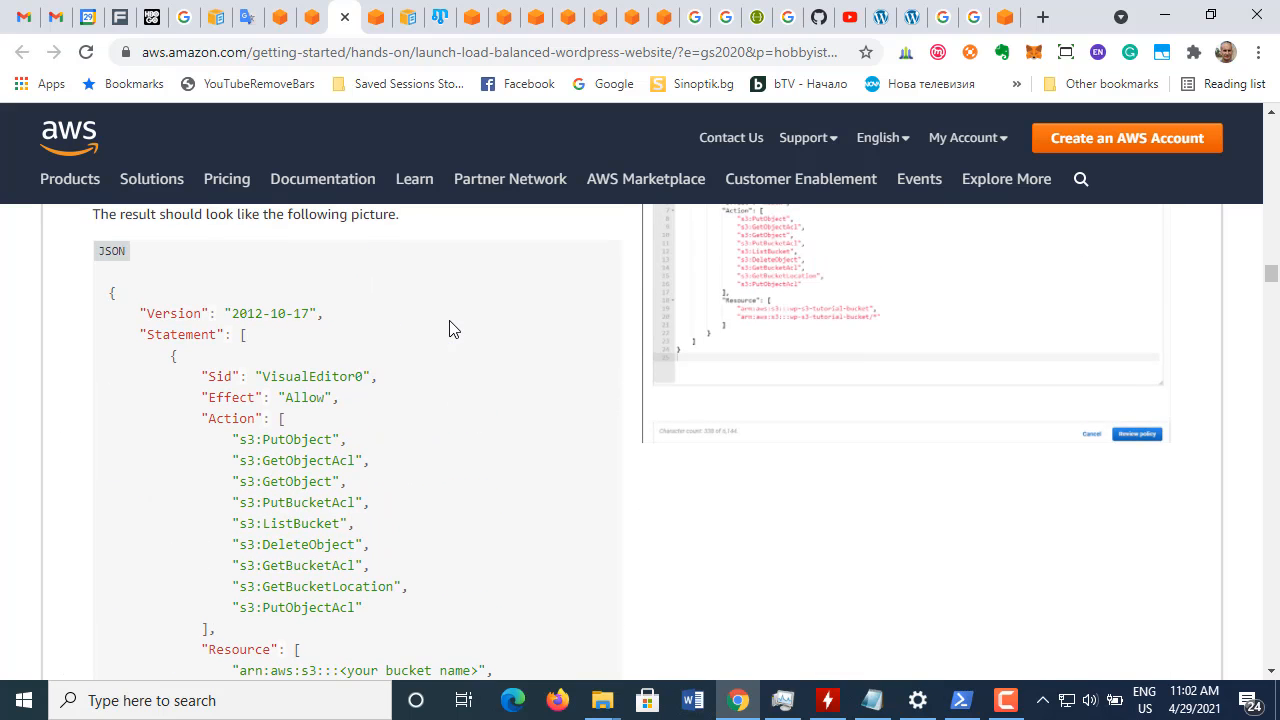
scroll(450, 329, up, 3)
scroll(450, 329, up, 4)
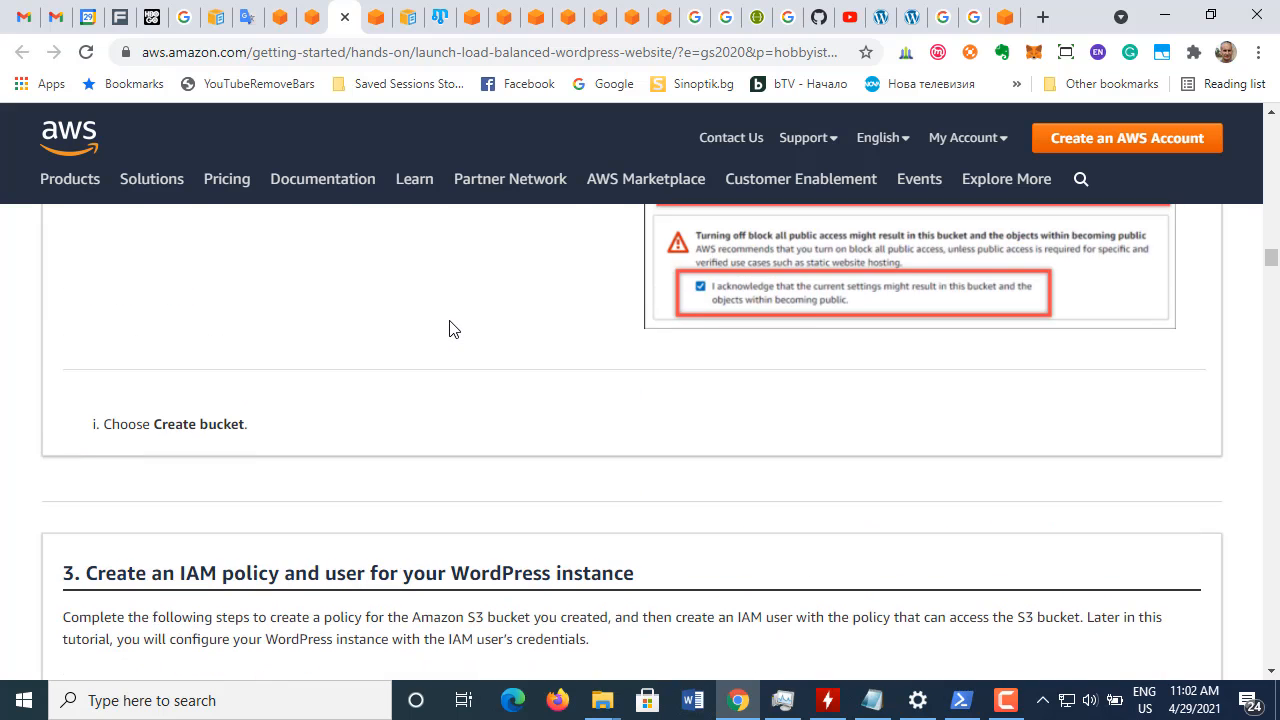
scroll(450, 329, up, 2)
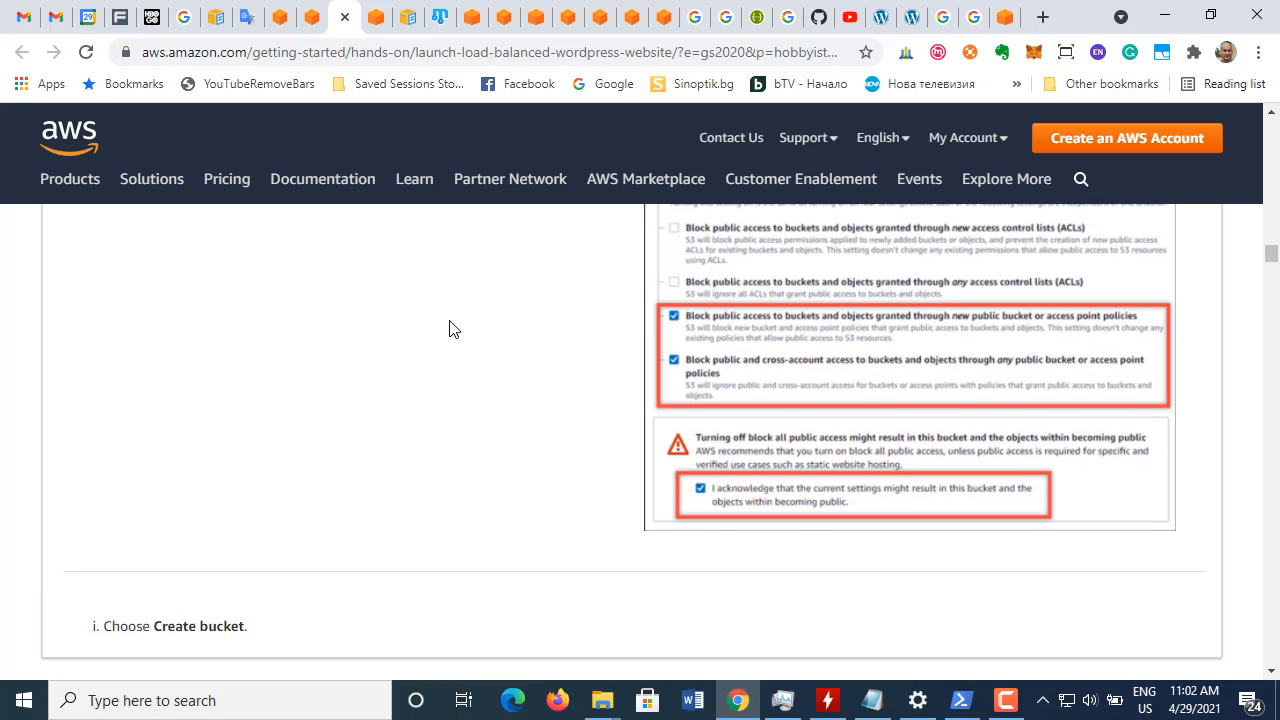
Return to the S3 bucket form, create the bucket with the configured settings, and find its entry in the bucket list
click(377, 22)
scroll(576, 424, down, 5)
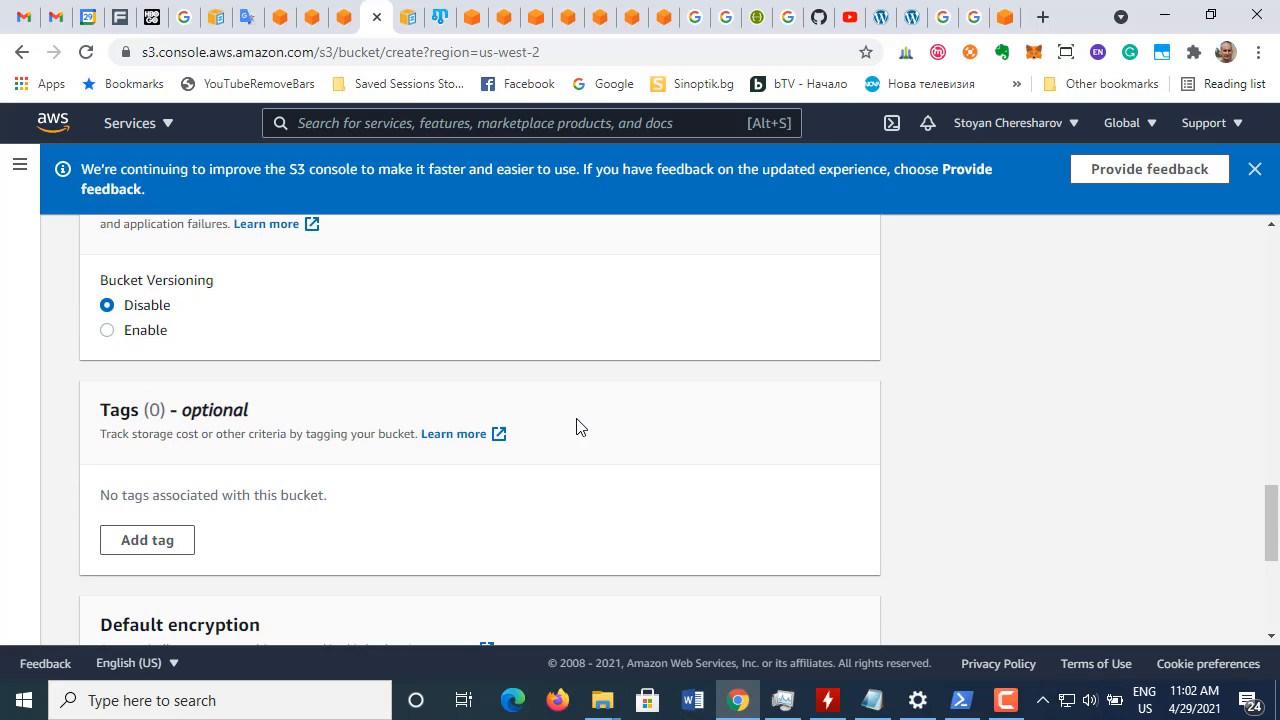
scroll(576, 427, down, 3)
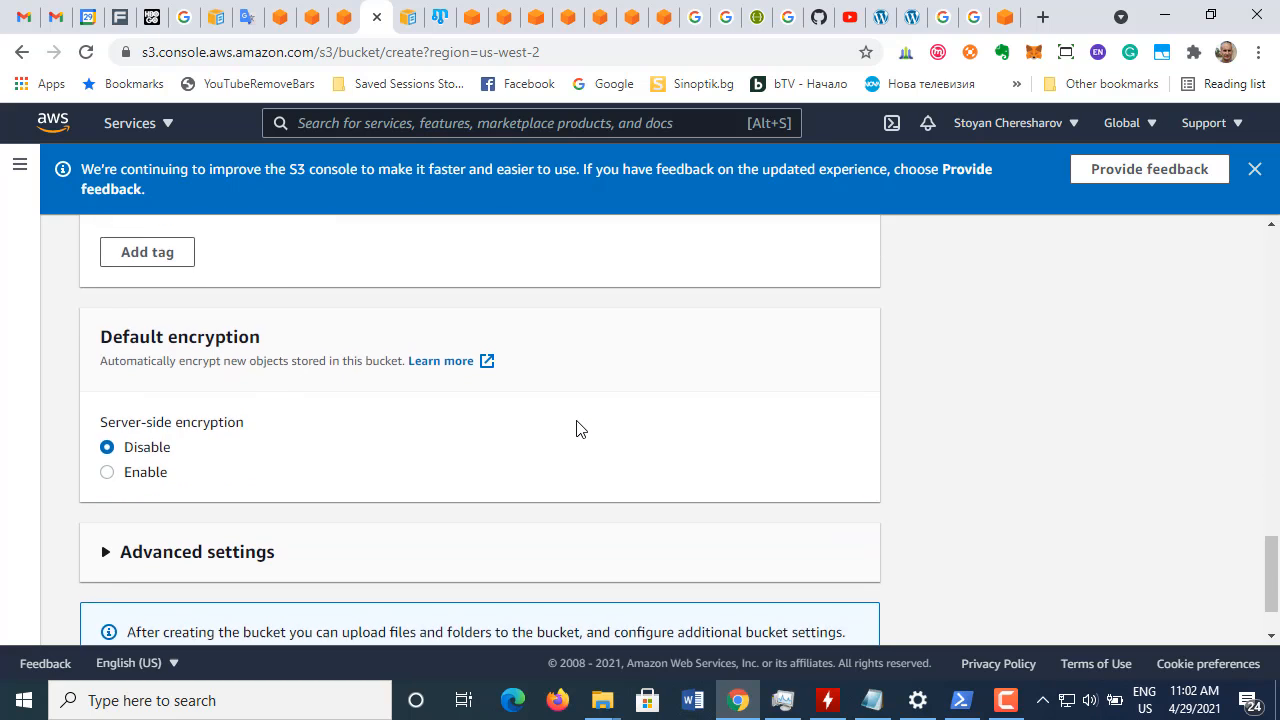
scroll(576, 428, down, 1)
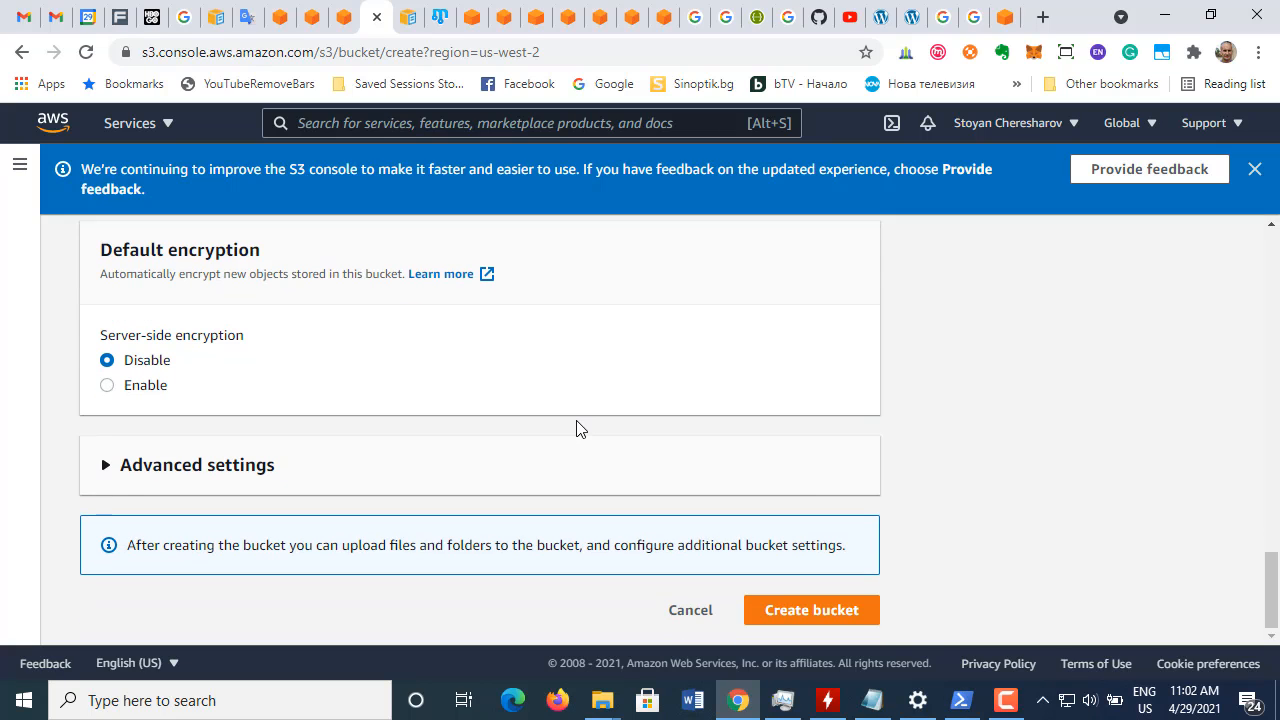
click(822, 617)
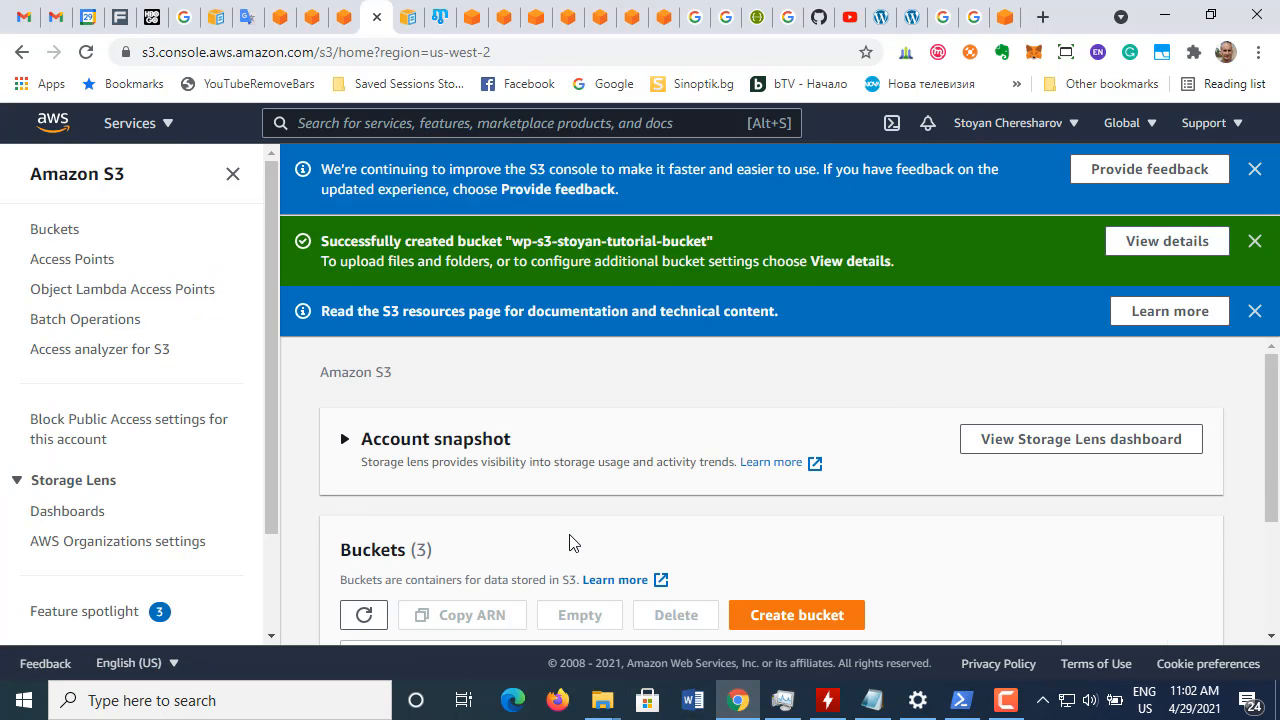
scroll(593, 474, down, 5)
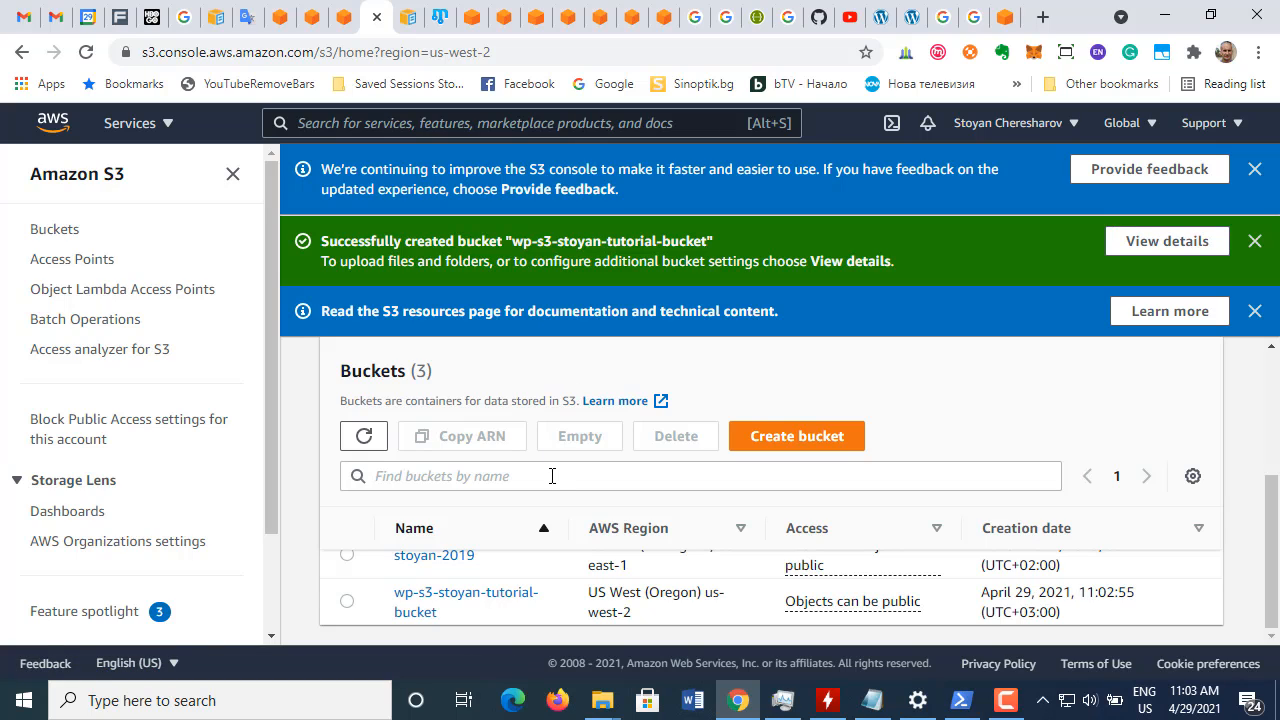
click(1005, 700)
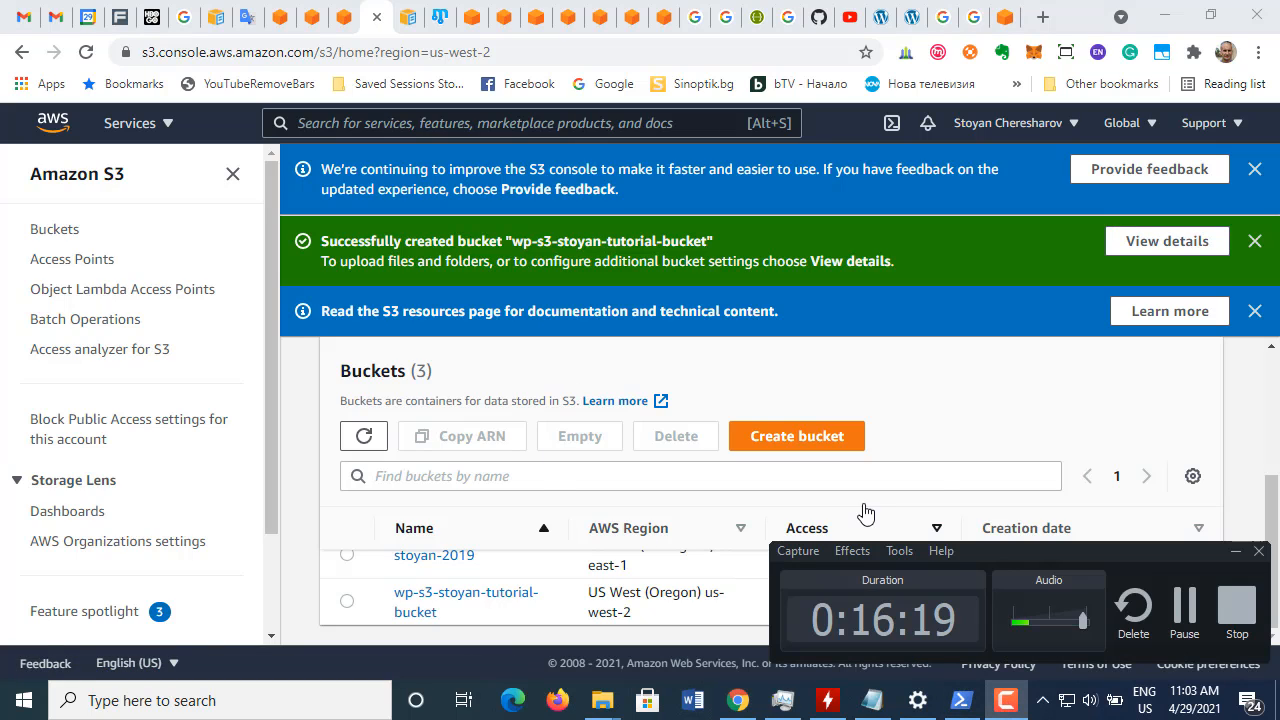